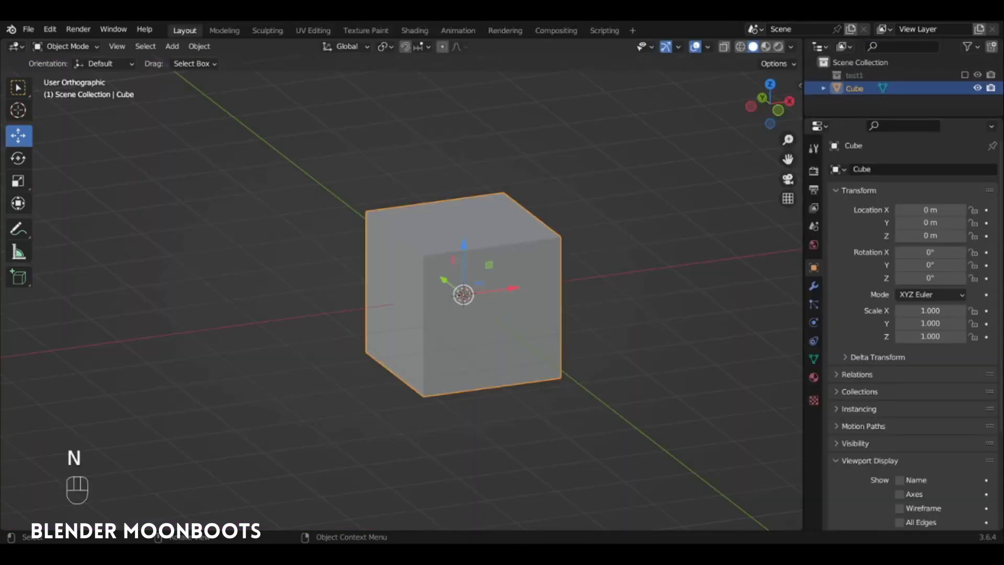
# - Flatten the cube's mesh to about 0.158 of its height along Z and stretch it along X into a rectangular slab
pyautogui.moveTo(488, 269)
pyautogui.keyDown('alt'); pyautogui.mouseDown()
pyautogui.moveTo(506, 302)
pyautogui.moveTo(459, 265)
pyautogui.moveTo(473, 277)
pyautogui.mouseUp(); pyautogui.keyUp('alt')
pyautogui.press('Tab')
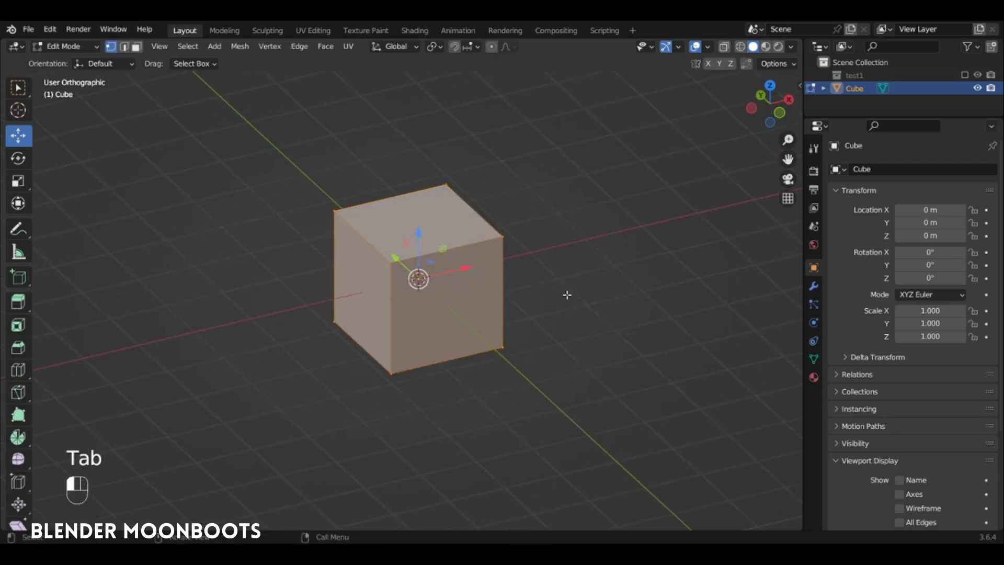
pyautogui.press('s')
pyautogui.press('z')
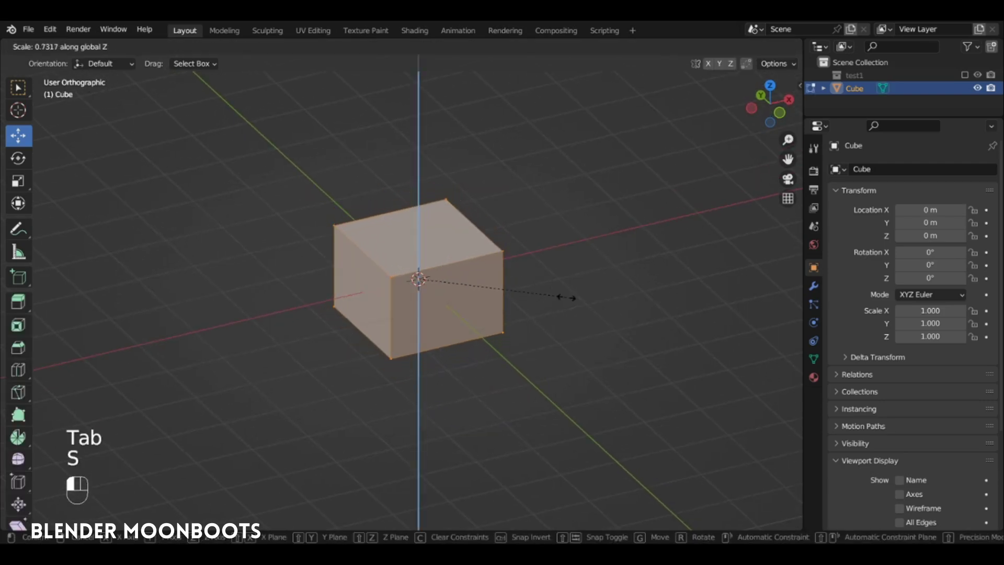
pyautogui.click(452, 277)
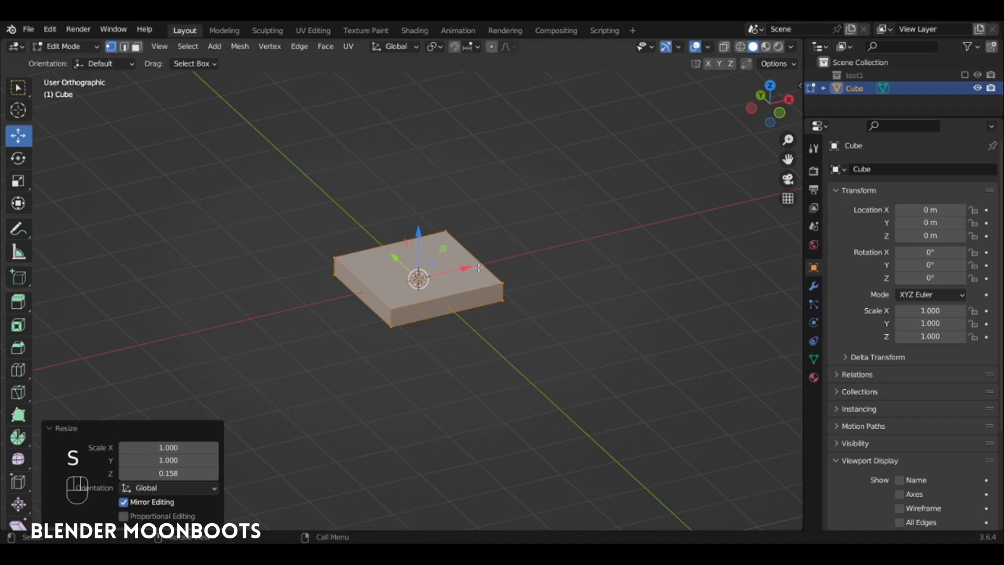
pyautogui.press('s')
pyautogui.press('x')
pyautogui.rightClick(531, 260)
pyautogui.press('Tab')
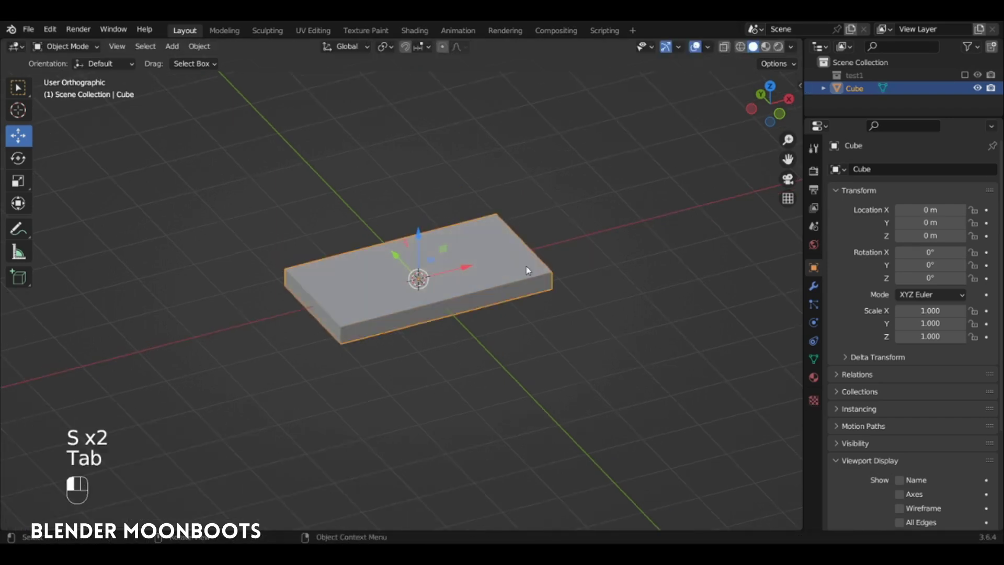
# - Add a mesh plane and raise it above the slab to a Z location of about 0.86 m
pyautogui.hotkey('shift', 'a')
pyautogui.moveTo(525, 263)
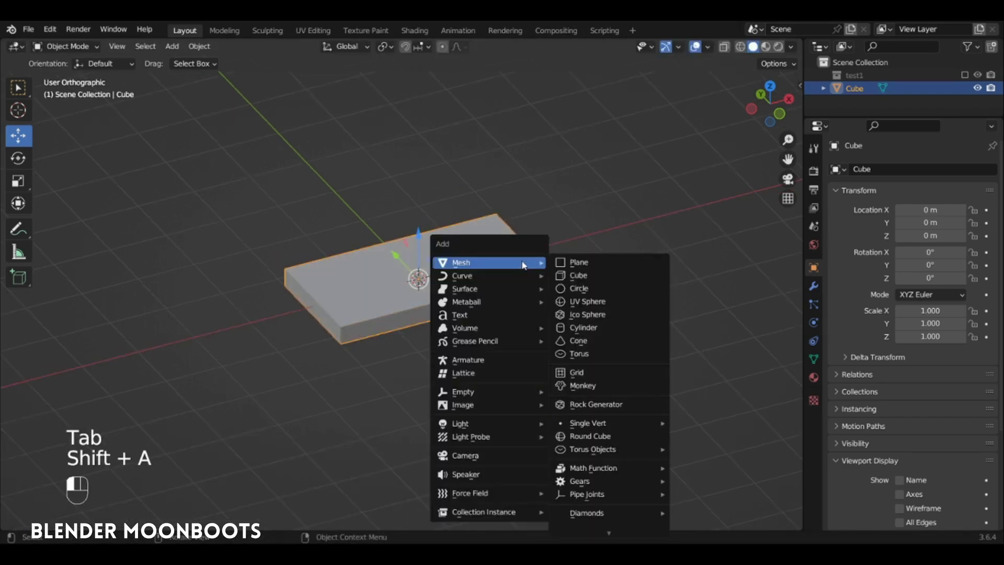
pyautogui.click(566, 263)
pyautogui.moveTo(428, 239); pyautogui.dragTo(429, 213)
# - Stretch the plane's mesh along X and by about 1.556 along Y, and enlarge it uniformly by about 1.099 so it overhangs the slab
pyautogui.press('Tab')
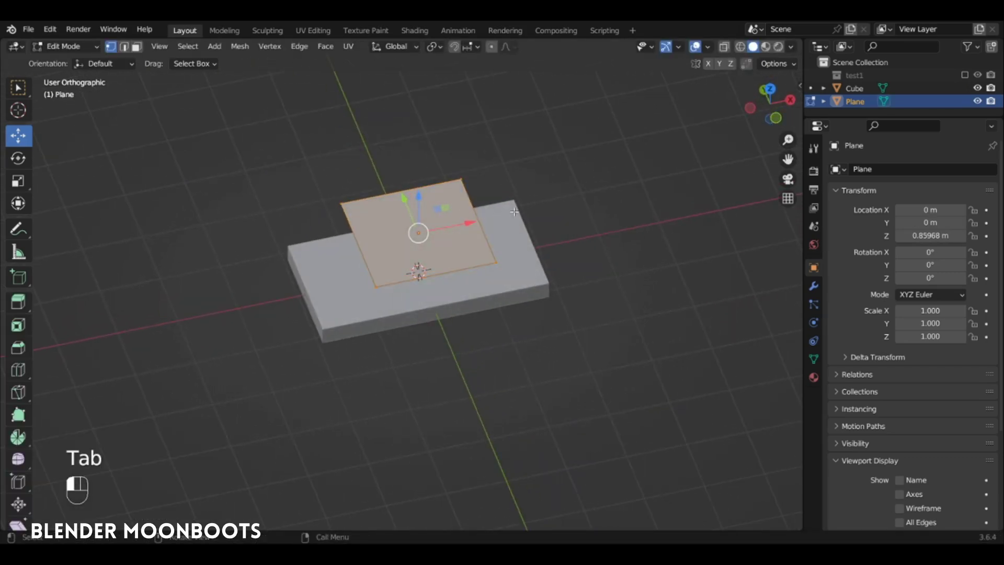
pyautogui.press('s')
pyautogui.press('x')
pyautogui.click(645, 191)
pyautogui.keyDown('alt'); pyautogui.moveTo(645, 190); pyautogui.dragTo(571, 208); pyautogui.keyUp('alt')
pyautogui.press('s')
pyautogui.press('y')
pyautogui.click(621, 254)
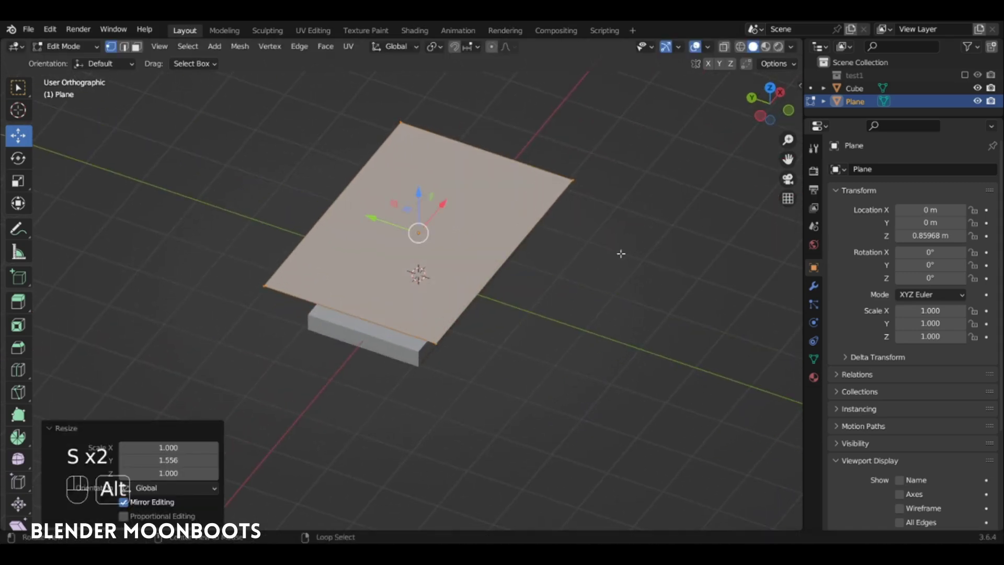
pyautogui.keyDown('alt'); pyautogui.moveTo(620, 254); pyautogui.dragTo(470, 293); pyautogui.keyUp('alt')
pyautogui.press('s')
pyautogui.click(588, 268)
# - Add a loop cut across the middle of the plane, dividing its length in half
pyautogui.hotkey('ctrl', 'r')
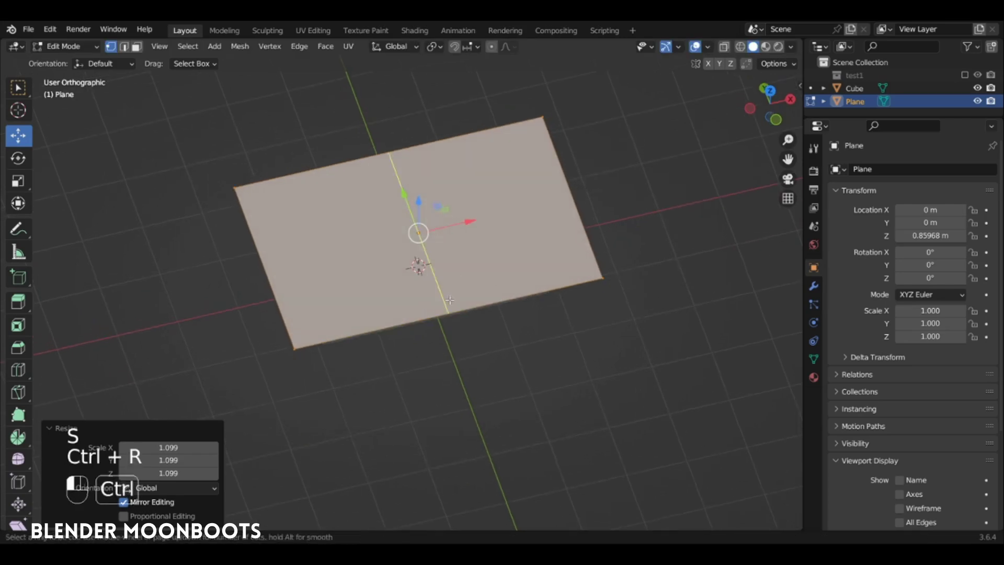
pyautogui.click(450, 299)
pyautogui.click(450, 251)
# - Subdivide the whole plane with 30 cuts and return to Object Mode
pyautogui.press('a')
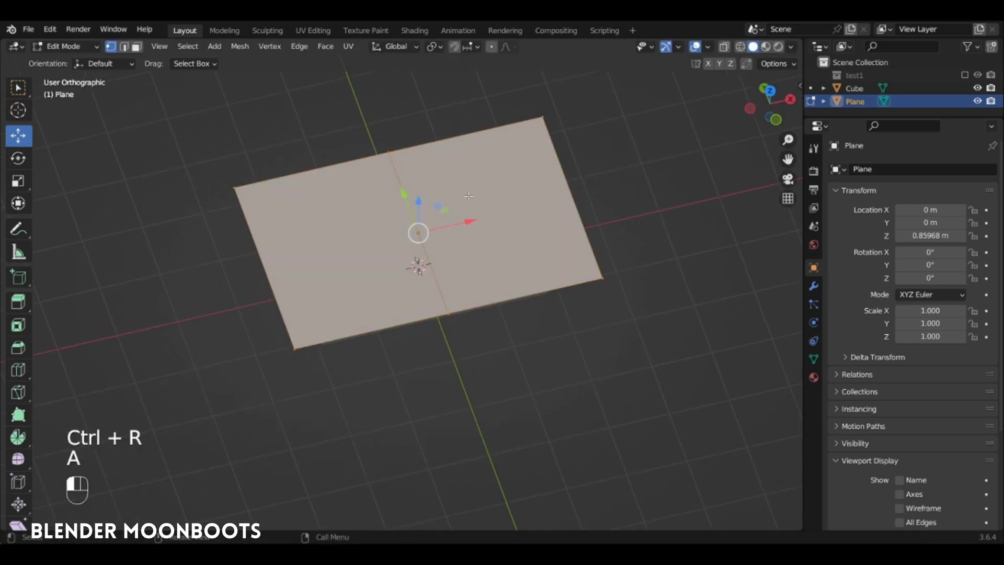
pyautogui.rightClick(460, 205)
pyautogui.click(428, 209)
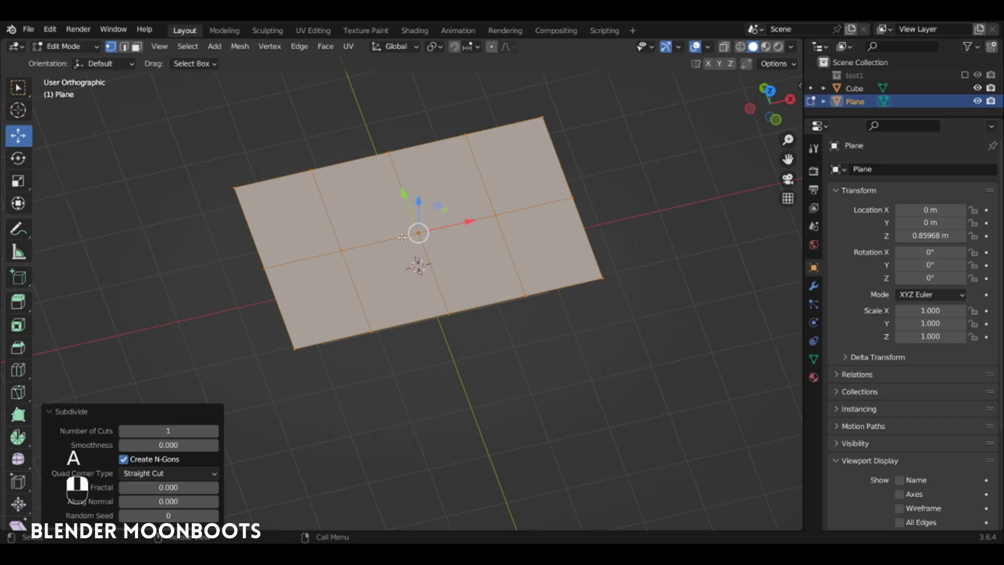
pyautogui.click(167, 430)
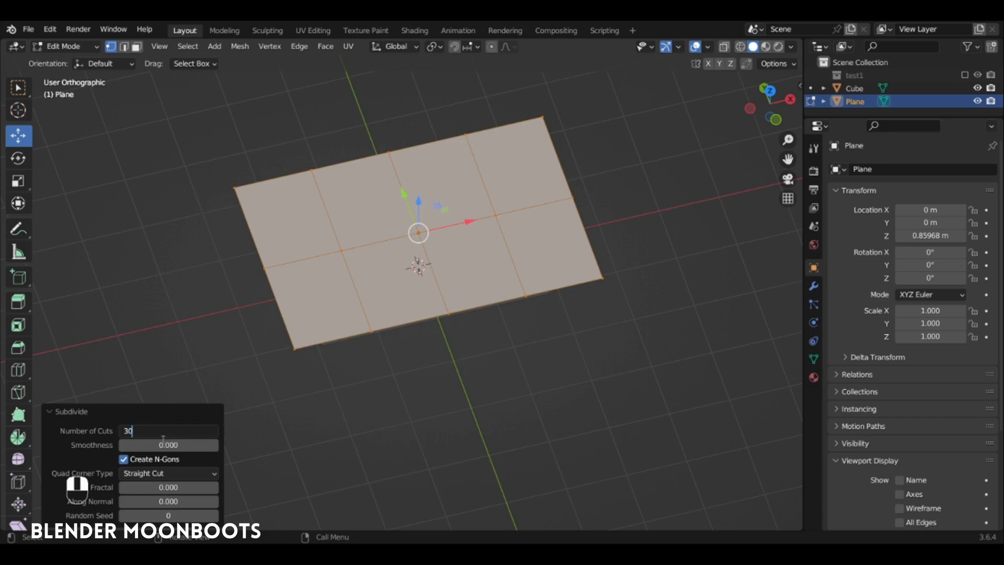
pyautogui.press('Return')
pyautogui.keyDown('alt'); pyautogui.moveTo(468, 185); pyautogui.dragTo(467, 128); pyautogui.keyUp('alt')
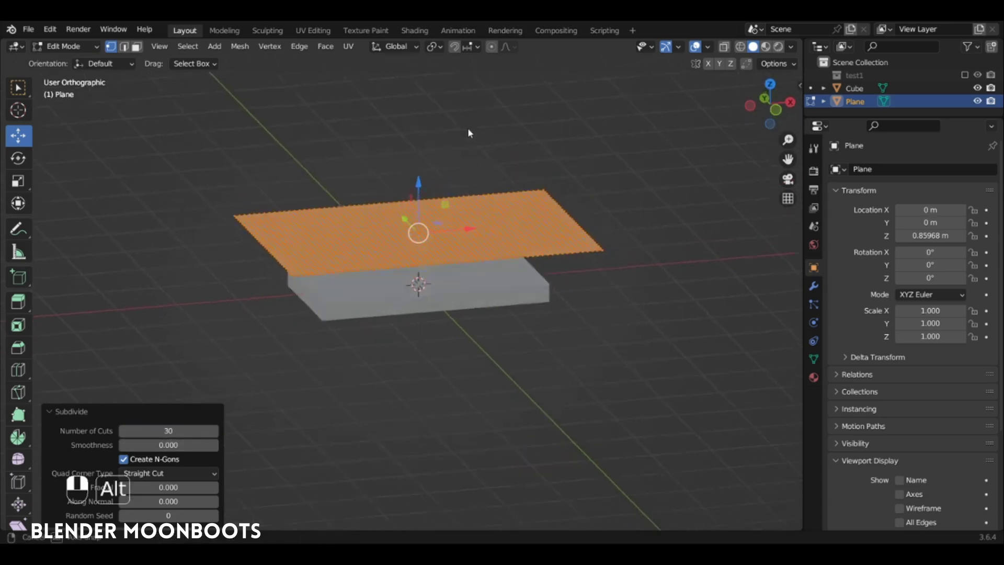
pyautogui.press('Tab')
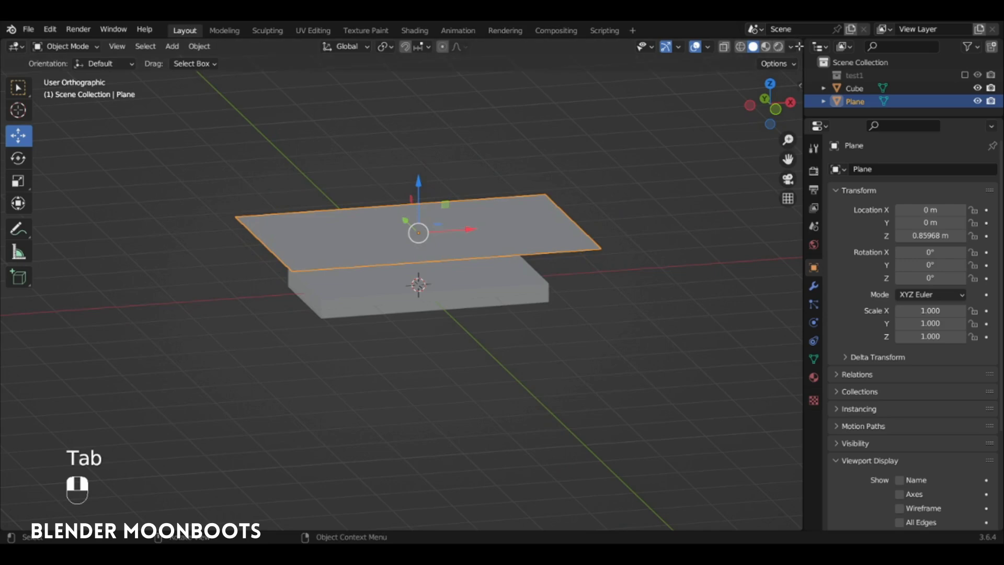
# - Split the 3D viewport horizontally and turn the lower area into a Timeline editor
pyautogui.moveTo(798, 42); pyautogui.dragTo(784, 341)
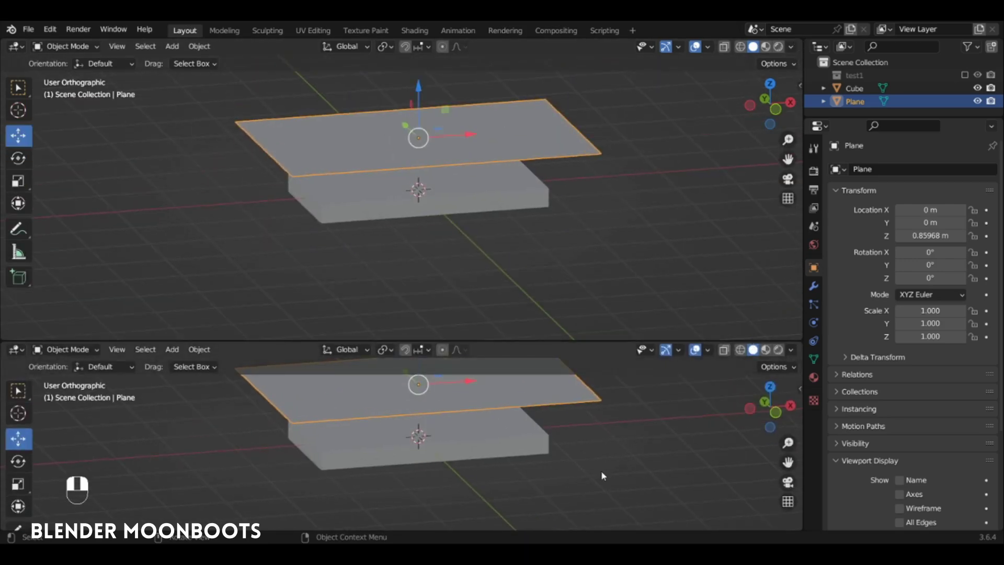
pyautogui.hotkey('shift', 'F12')
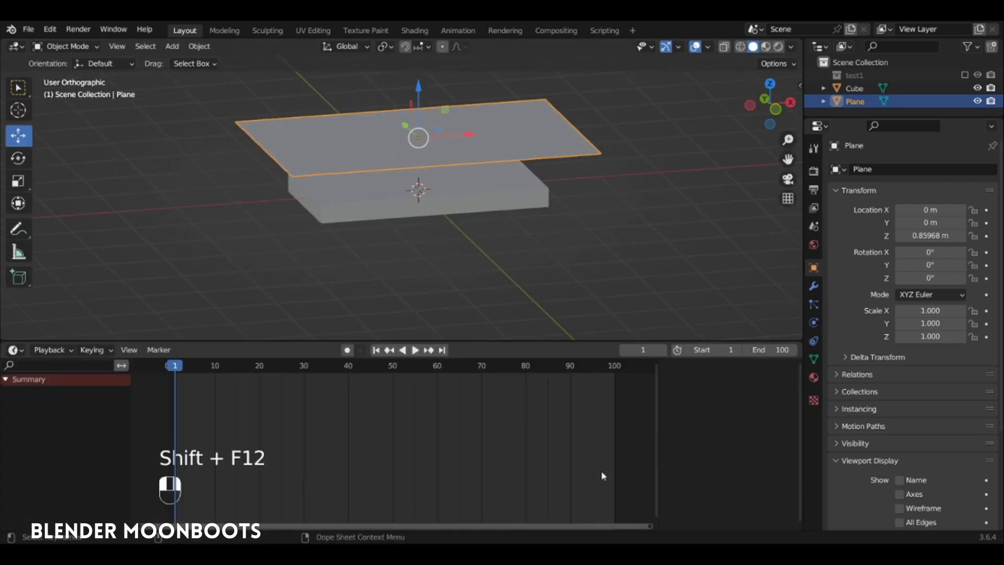
pyautogui.keyDown('alt'); pyautogui.moveTo(517, 265); pyautogui.dragTo(646, 277); pyautogui.keyUp('alt')
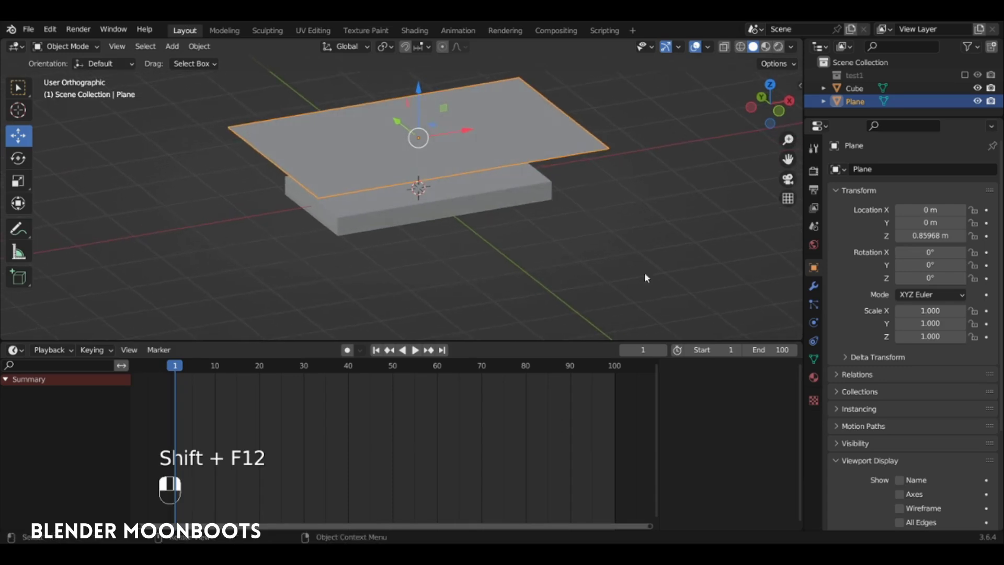
# - Give the plane Cloth physics and the slab Collision physics
pyautogui.click(815, 323)
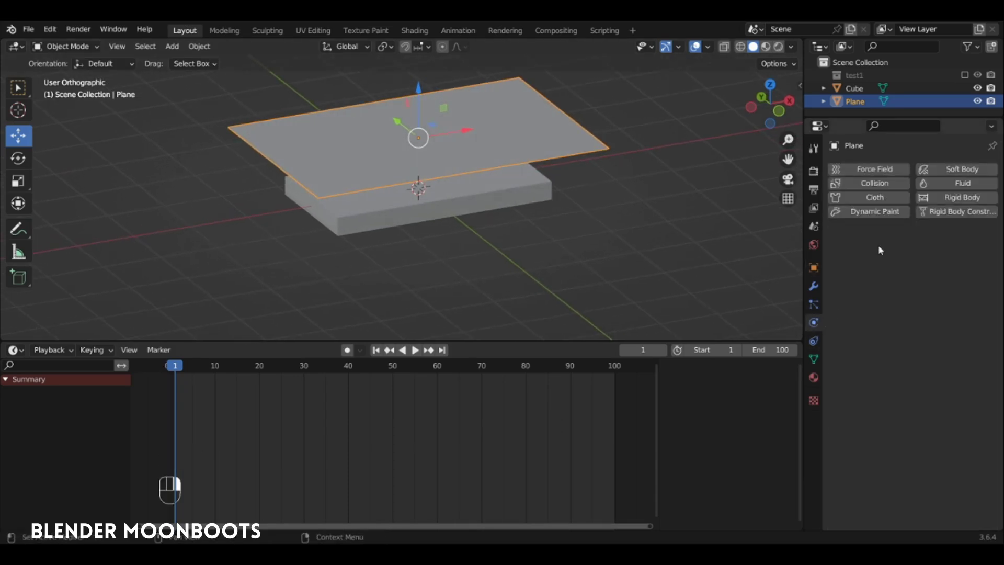
pyautogui.click(875, 199)
pyautogui.click(522, 186)
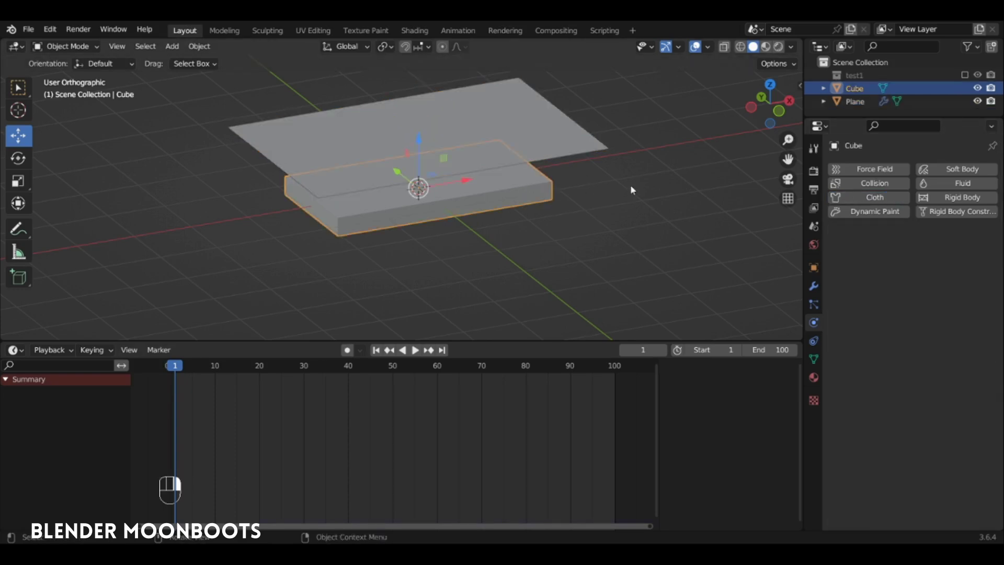
pyautogui.click(857, 183)
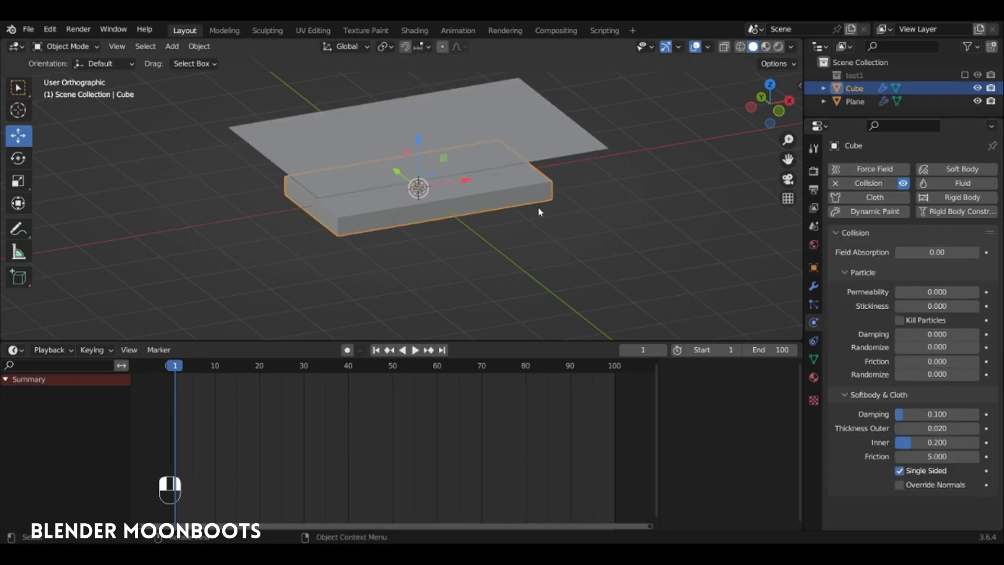
# - Play the cloth simulation, rewind to frame 1, and replay it until the plane drapes over the slab at about frame 24
pyautogui.press('space')
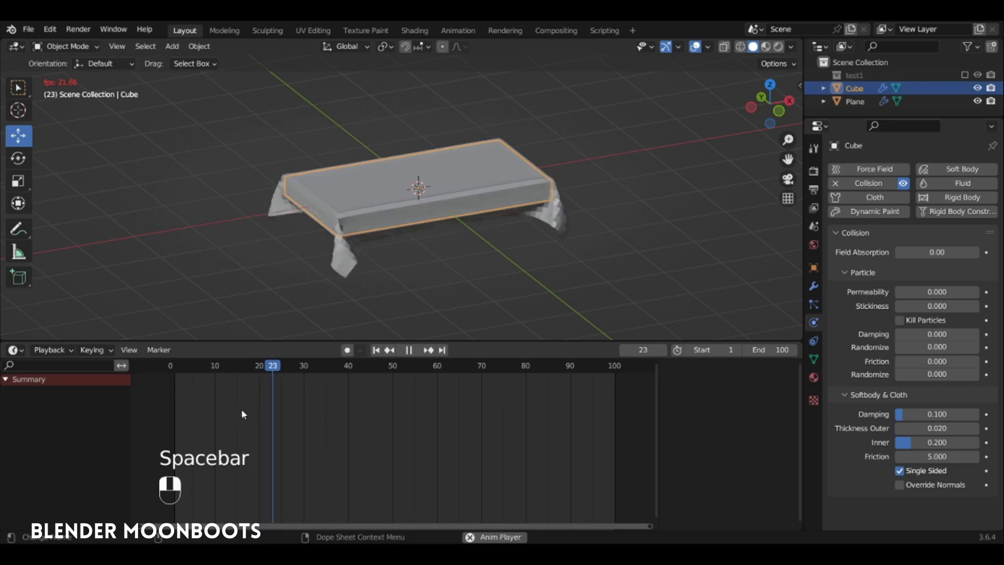
pyautogui.press('space')
pyautogui.click(175, 367)
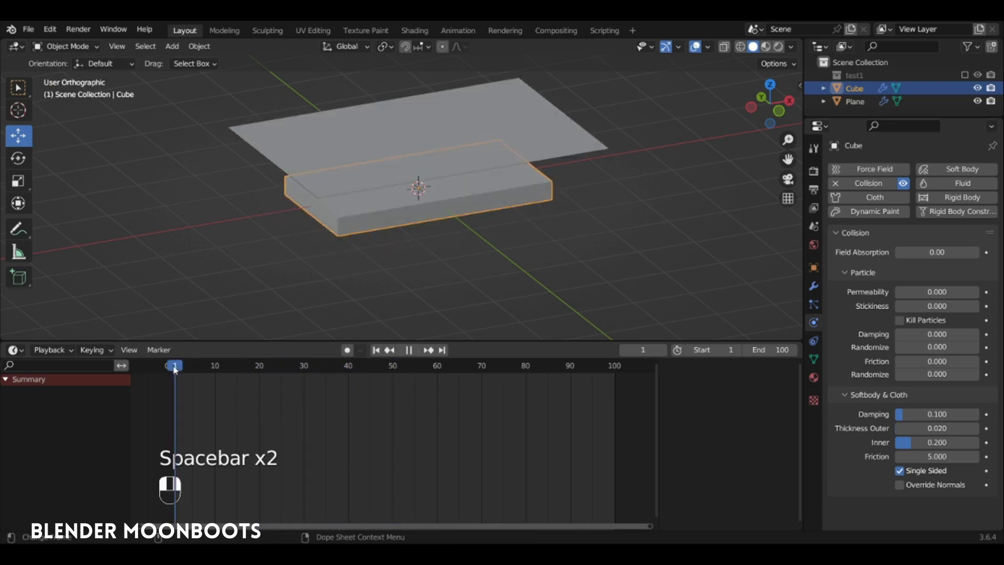
pyautogui.press('space')
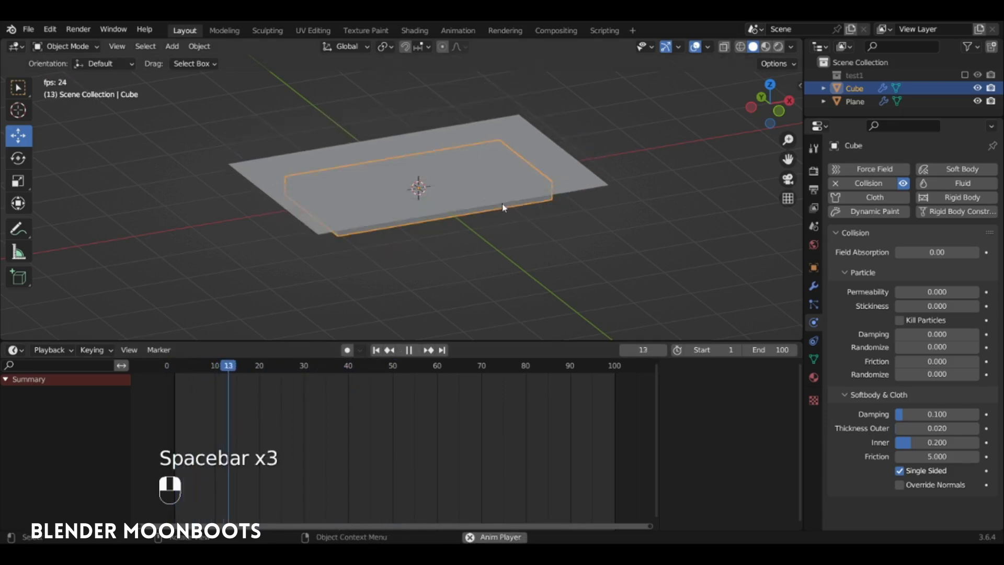
pyautogui.press('space')
# - Apply smooth shading to the draped cloth plane
pyautogui.keyDown('alt'); pyautogui.click(563, 208); pyautogui.keyUp('alt')
pyautogui.moveTo(562, 208); pyautogui.dragTo(558, 205, button='middle')
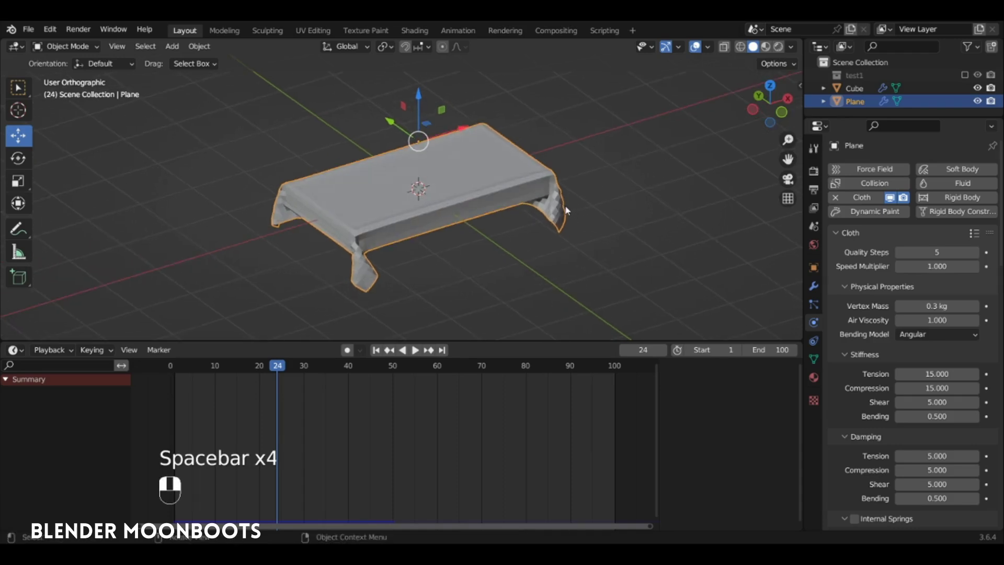
pyautogui.rightClick(557, 206)
pyautogui.click(553, 206)
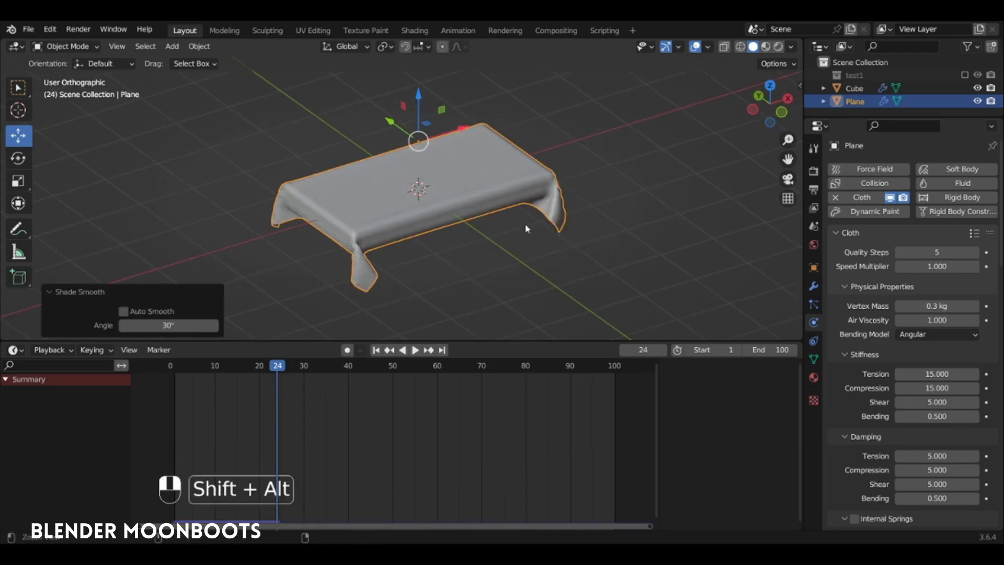
# - Add a Subdivision Surface modifier to the cloth plane and scrub the timeline to frame 27
pyautogui.scroll(2, 528, 209)
pyautogui.click(813, 286)
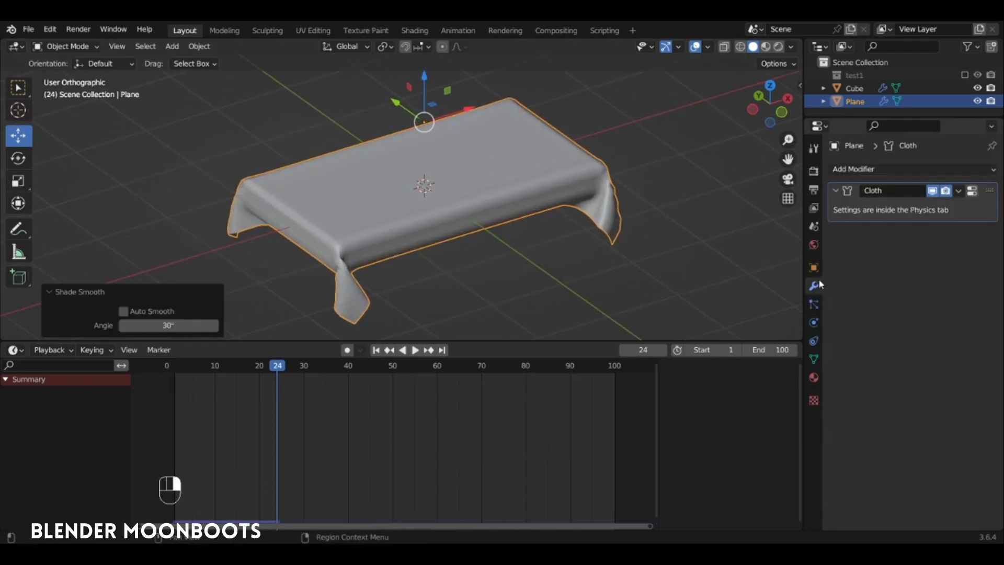
pyautogui.click(860, 169)
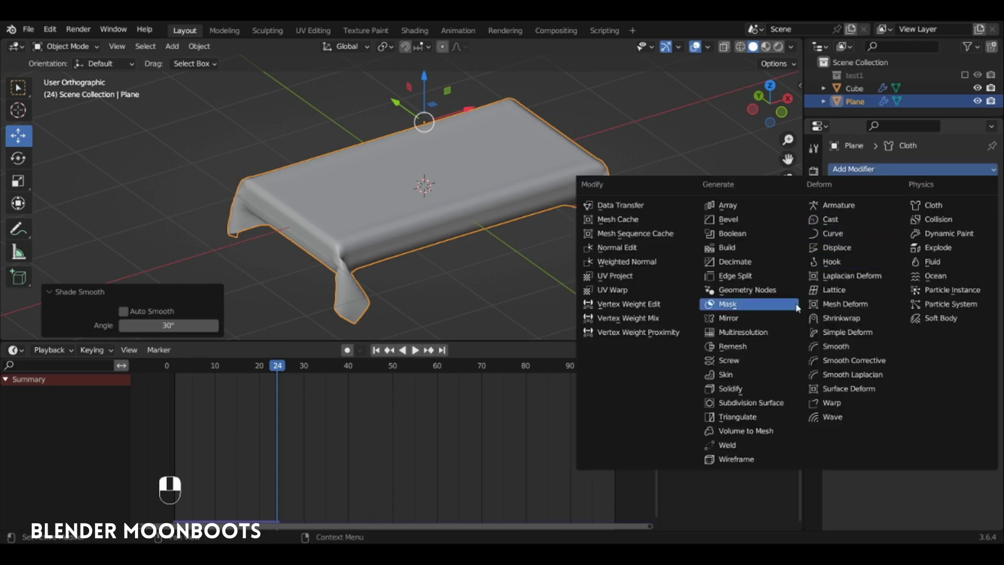
pyautogui.click(751, 403)
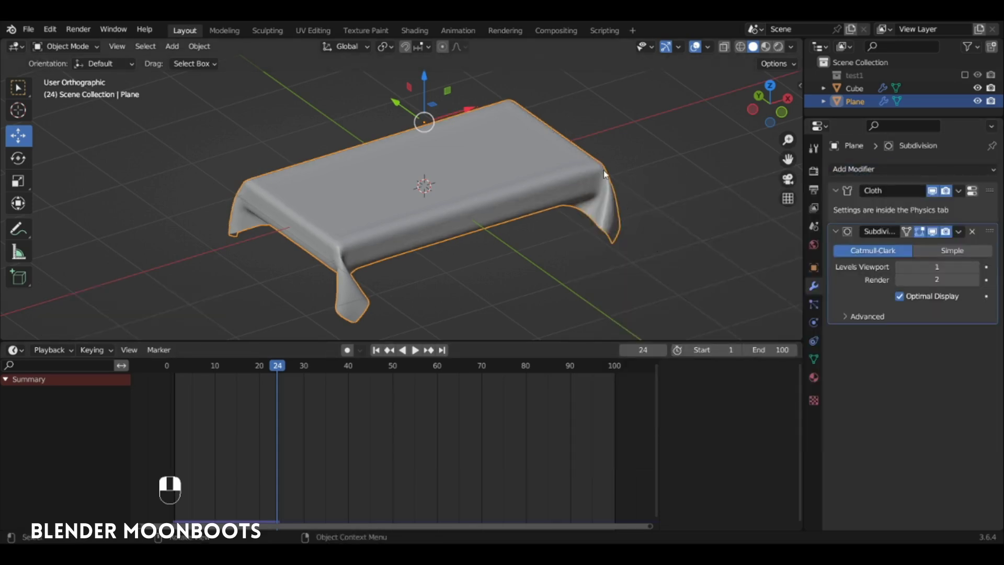
pyautogui.moveTo(258, 368); pyautogui.dragTo(290, 371)
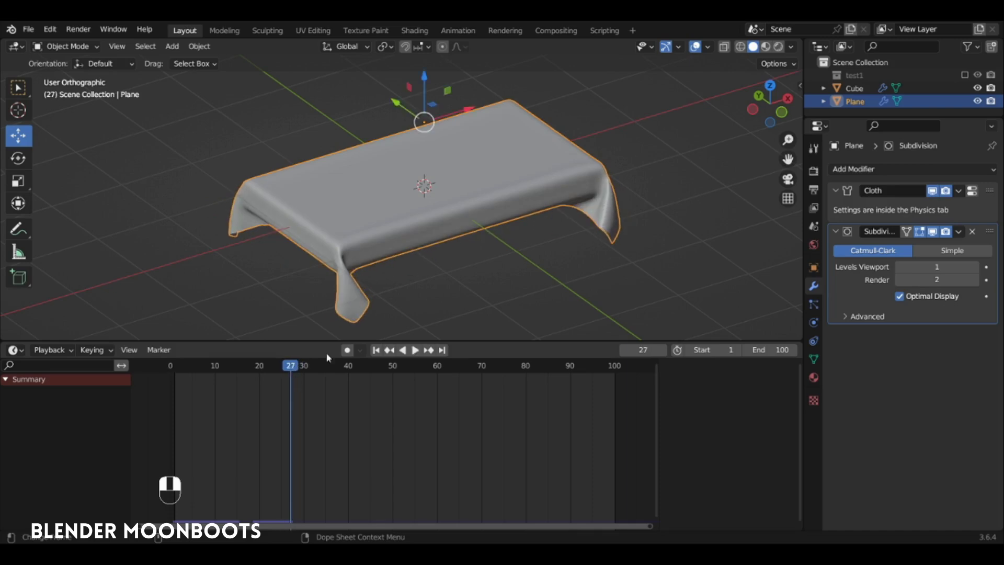
# - Enable Self Collisions in the plane's cloth physics settings
pyautogui.click(813, 322)
pyautogui.scroll(-20, 860, 347)
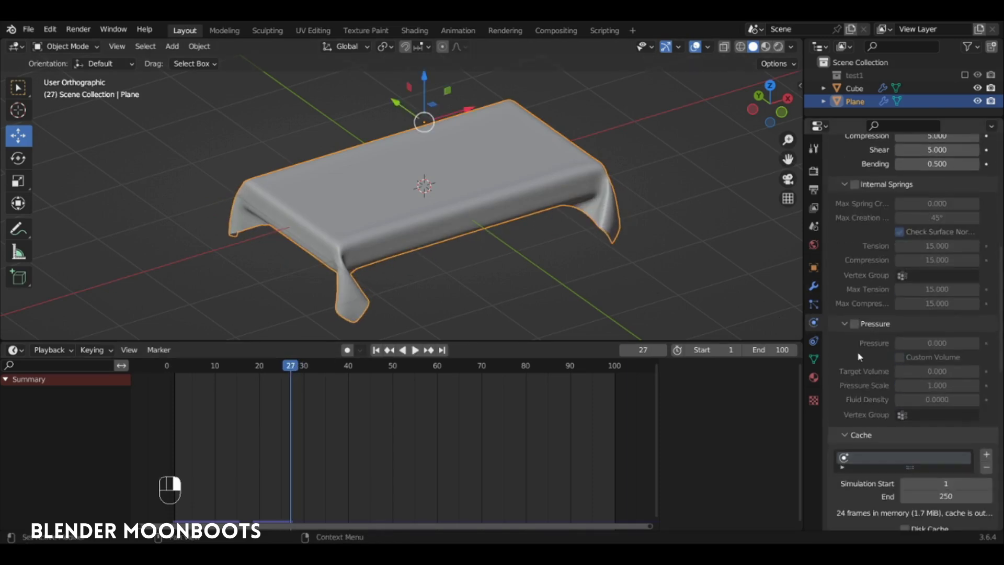
pyautogui.scroll(-4, 857, 359)
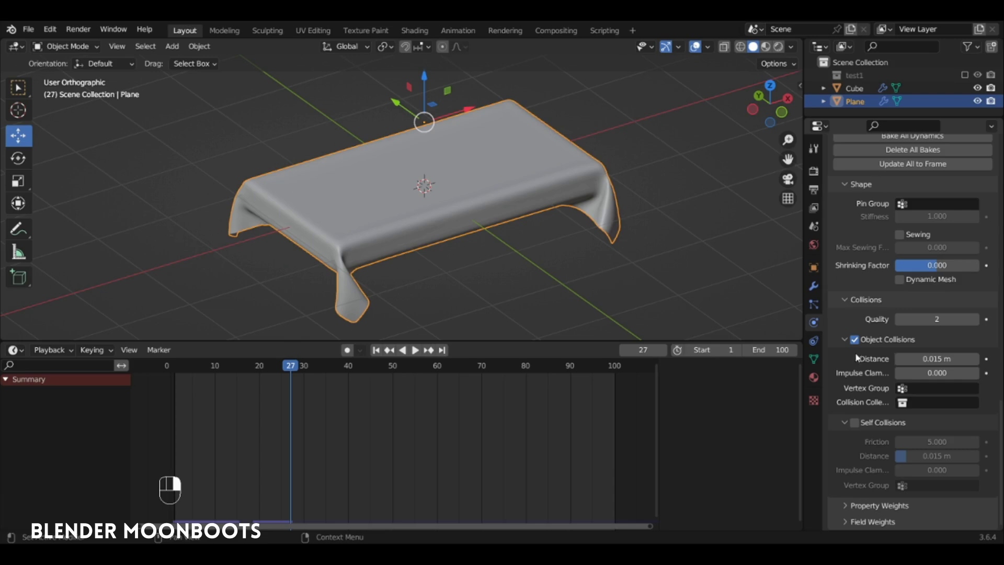
pyautogui.click(855, 422)
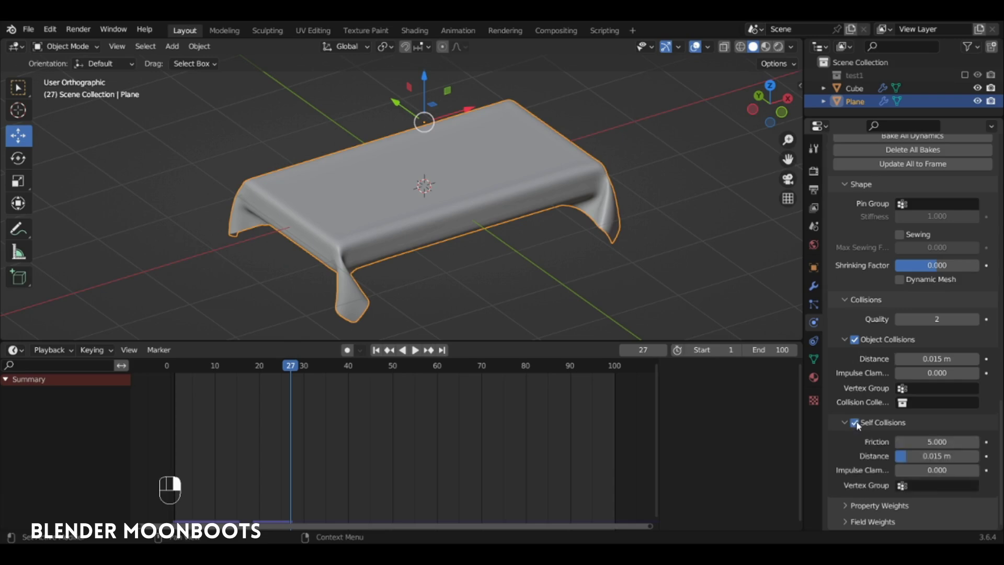
# - Replay the cloth simulation from the start to check the self-collision drape, and return to frame 1
pyautogui.keyDown('alt'); pyautogui.moveTo(610, 207); pyautogui.dragTo(354, 357, button='middle'); pyautogui.keyUp('alt')
pyautogui.click(184, 366)
pyautogui.press('space')
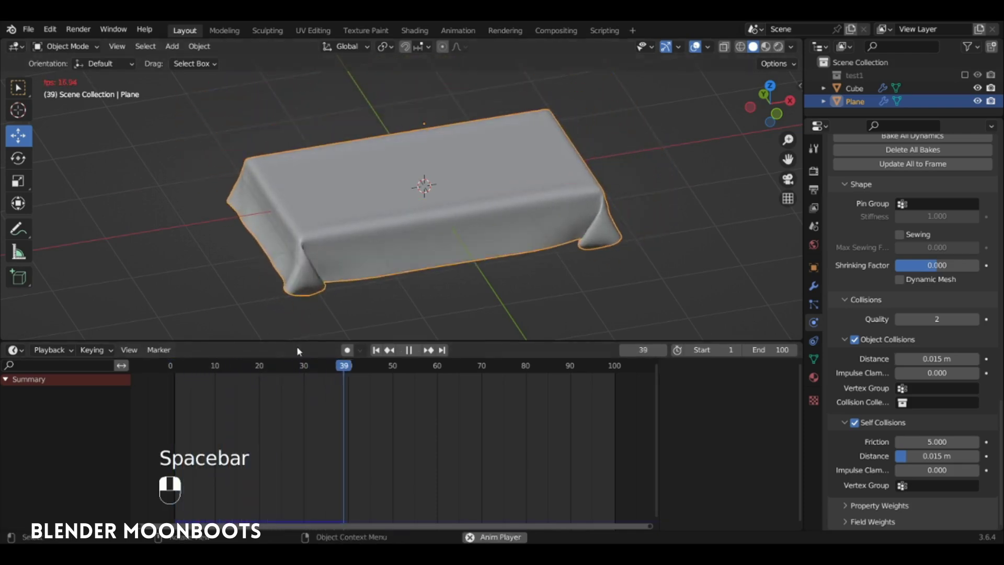
pyautogui.press('space')
pyautogui.click(180, 367)
pyautogui.moveTo(180, 372); pyautogui.dragTo(176, 370)
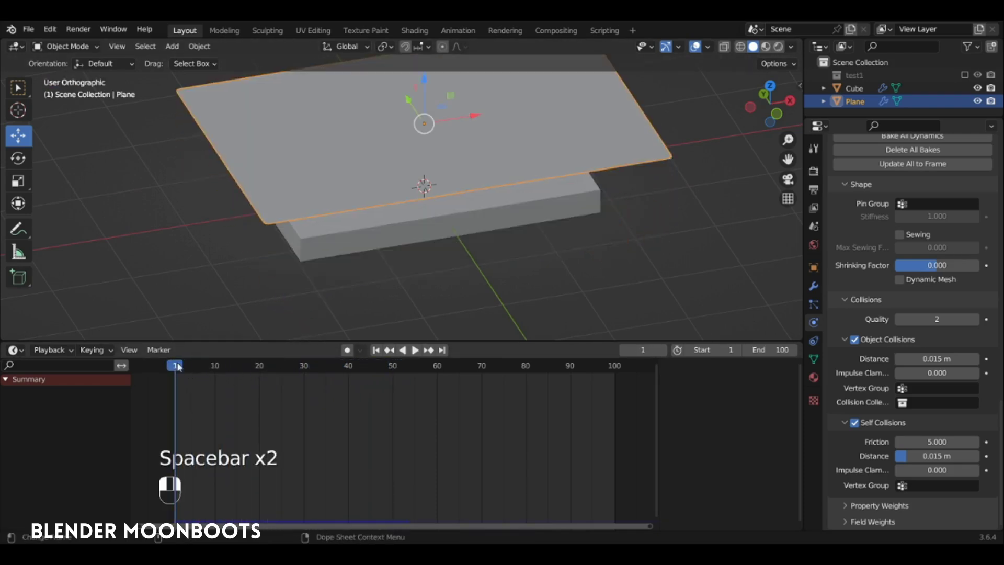
pyautogui.keyDown('alt'); pyautogui.moveTo(286, 293); pyautogui.dragTo(313, 280, button='middle'); pyautogui.keyUp('alt')
pyautogui.keyDown('alt'); pyautogui.moveTo(313, 280); pyautogui.dragTo(387, 223, button='middle'); pyautogui.keyUp('alt')
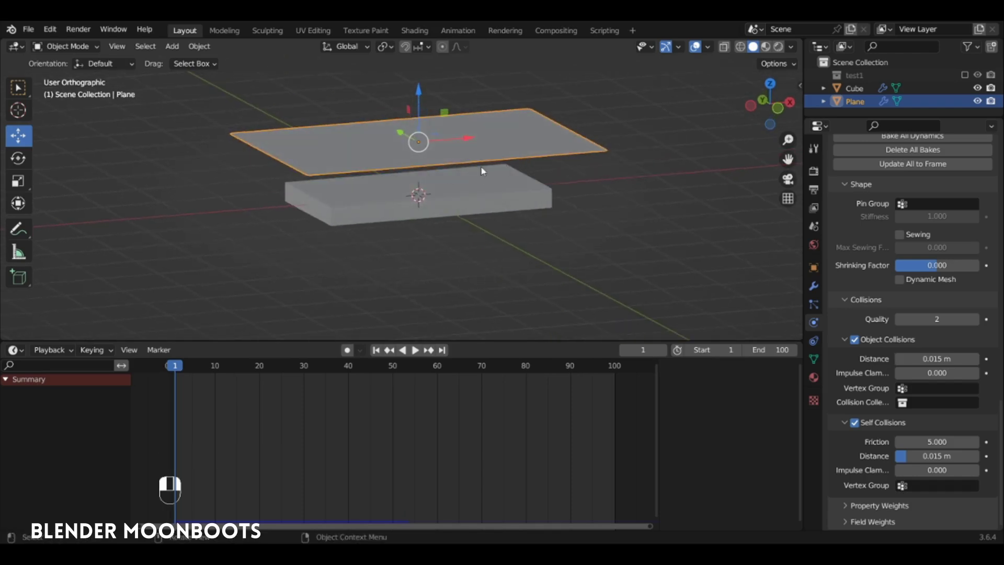
pyautogui.keyDown('alt'); pyautogui.moveTo(481, 166); pyautogui.dragTo(420, 176, button='middle'); pyautogui.keyUp('alt')
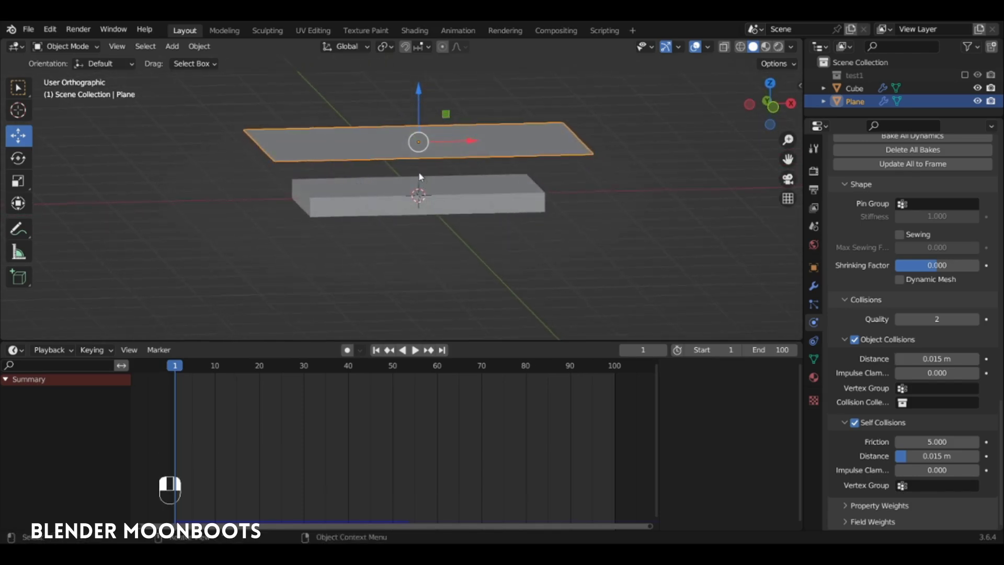
# - Add an Archemedian curve spiral at the 3D cursor, centred on the slab
pyautogui.keyDown('alt'); pyautogui.moveTo(384, 137); pyautogui.dragTo(450, 159, button='middle'); pyautogui.keyUp('alt')
pyautogui.hotkey('shift', 'a')
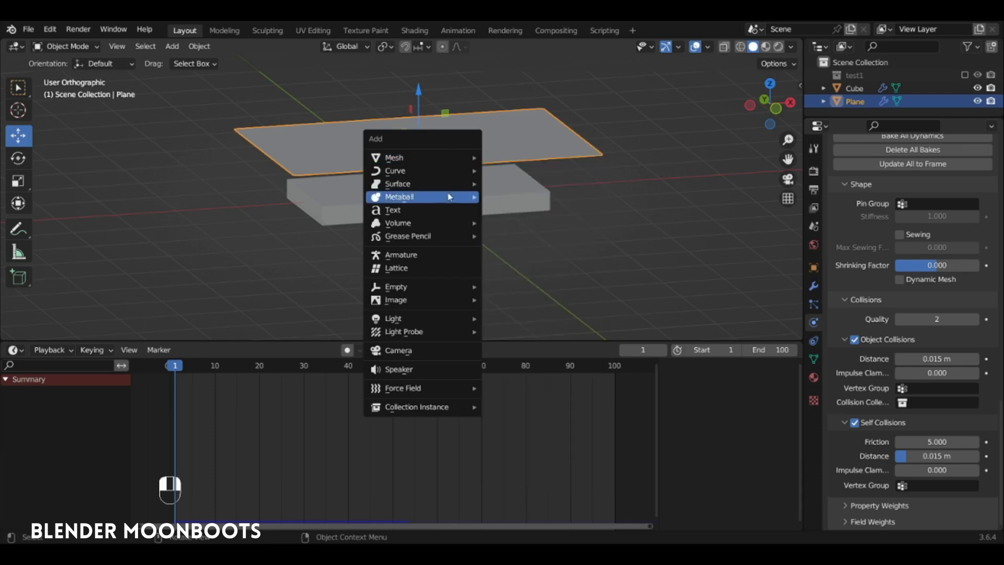
pyautogui.moveTo(448, 172)
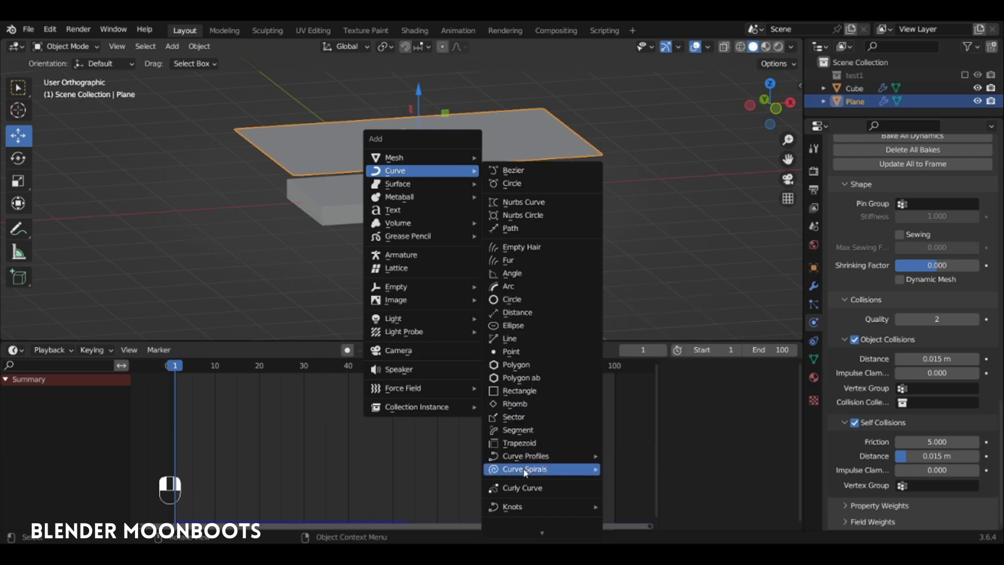
pyautogui.moveTo(592, 475)
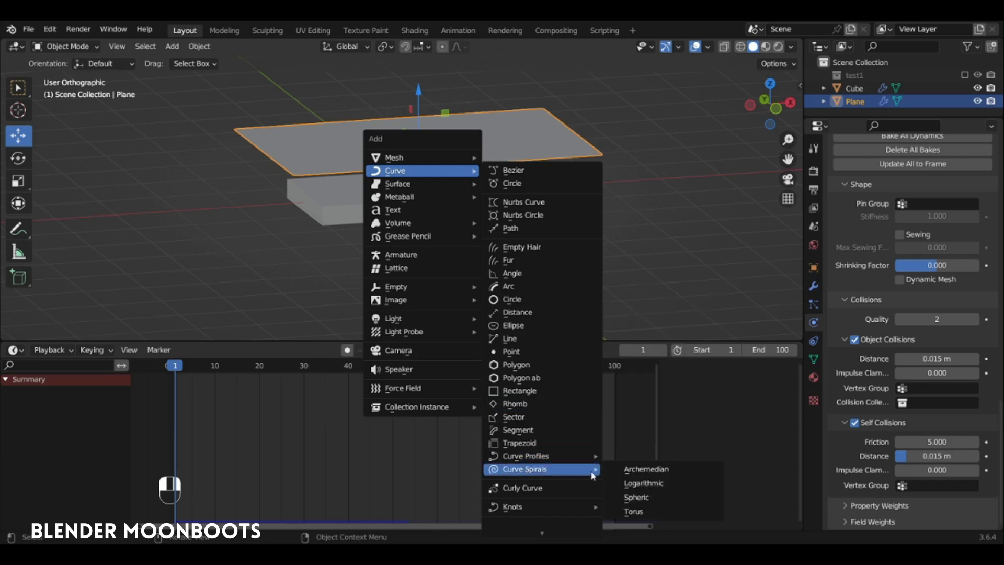
pyautogui.click(662, 472)
pyautogui.keyDown('alt'); pyautogui.moveTo(474, 229); pyautogui.dragTo(485, 253); pyautogui.keyUp('alt')
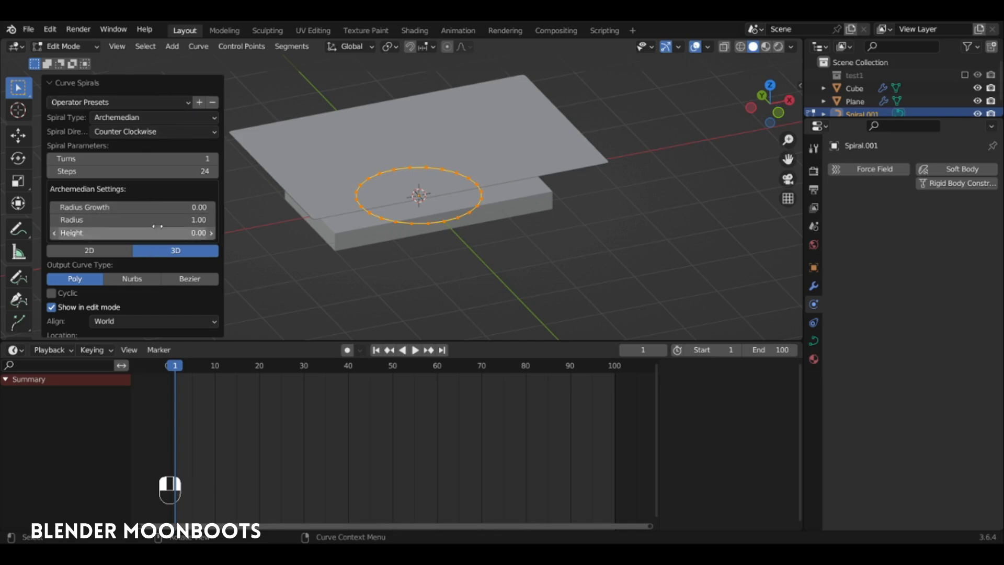
# - Set the spiral to 4 turns, 6 steps and a radius growth of -0.25
pyautogui.click(147, 171)
pyautogui.write('6')
pyautogui.press('Return')
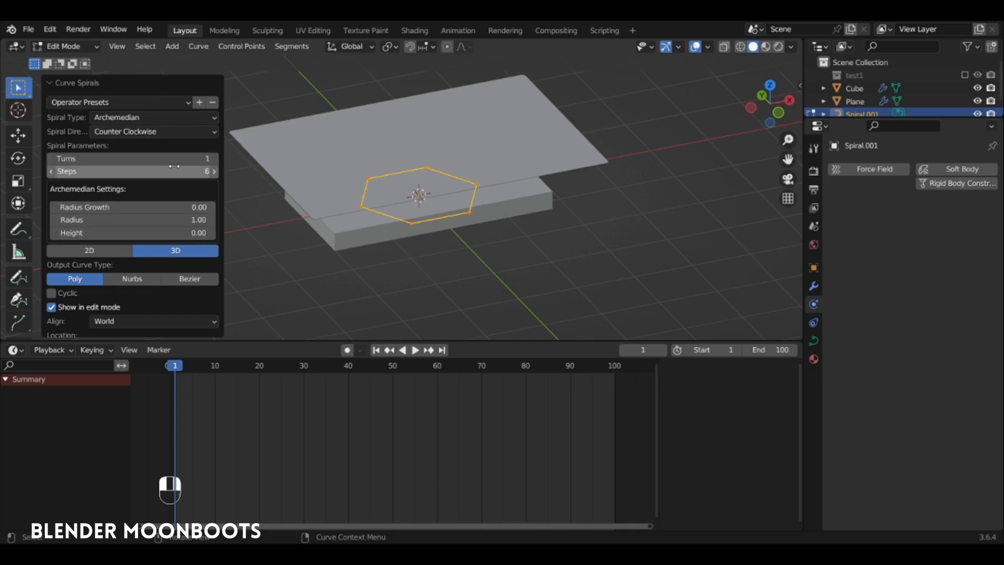
pyautogui.keyDown('shift'); pyautogui.moveTo(212, 211); pyautogui.dragTo(188, 216); pyautogui.keyUp('shift')
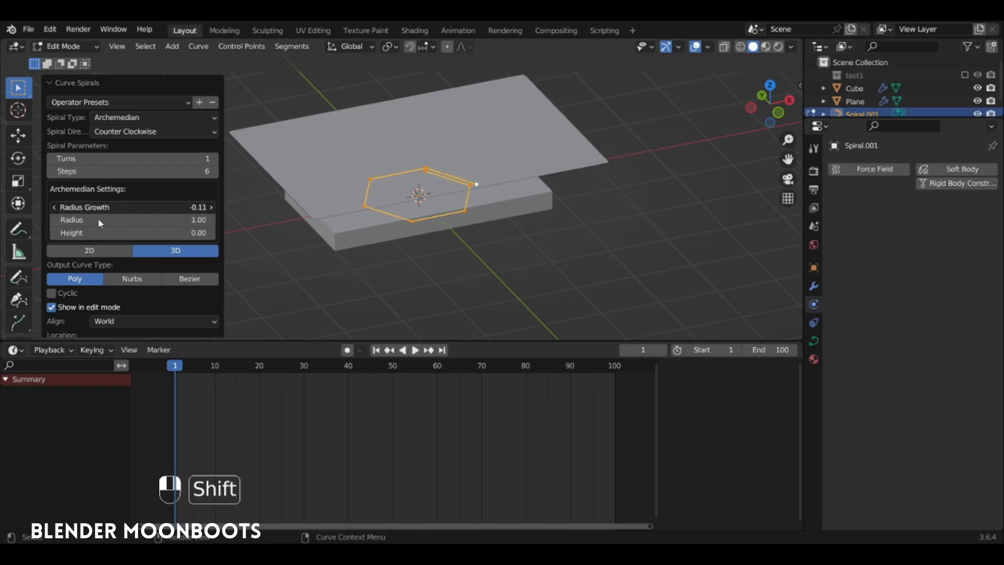
pyautogui.keyDown('shift'); pyautogui.moveTo(52, 221); pyautogui.dragTo(51, 220); pyautogui.keyUp('shift')
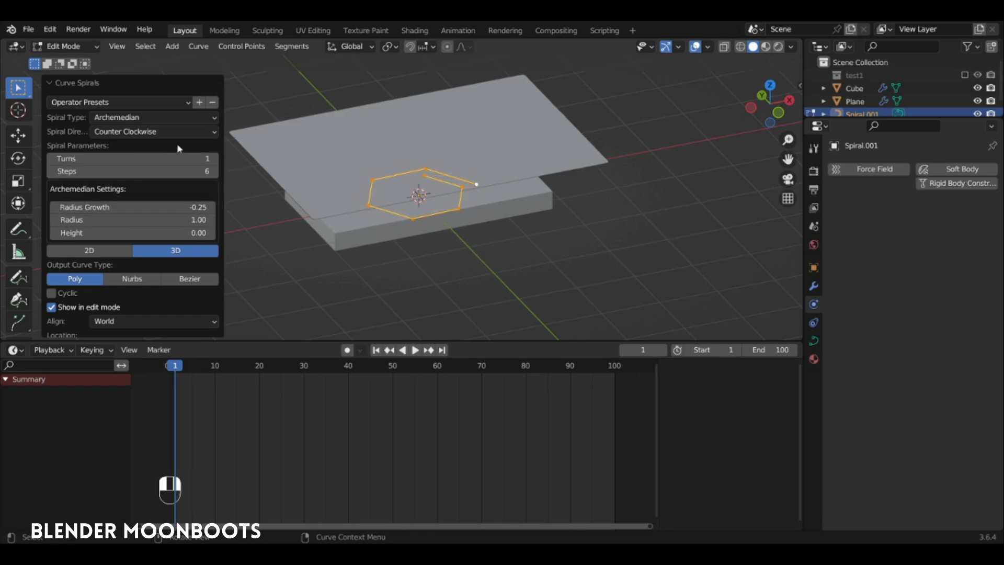
pyautogui.click(214, 158)
pyautogui.click(214, 158)
pyautogui.click(213, 158)
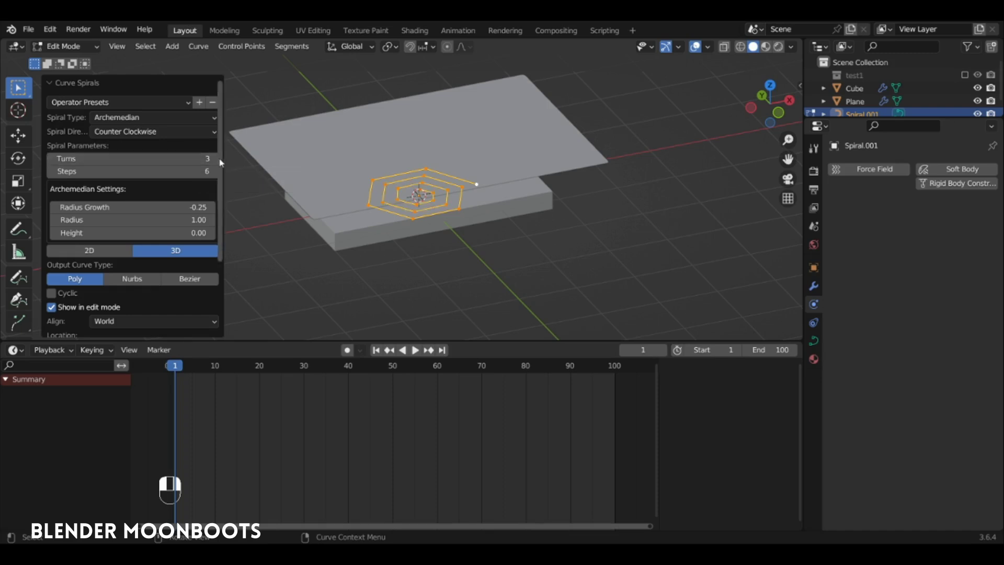
# - Rotate the spiral -90° about the global X axis so it stands upright
pyautogui.keyDown('alt'); pyautogui.moveTo(322, 180); pyautogui.dragTo(394, 160); pyautogui.keyUp('alt')
pyautogui.write('rx')
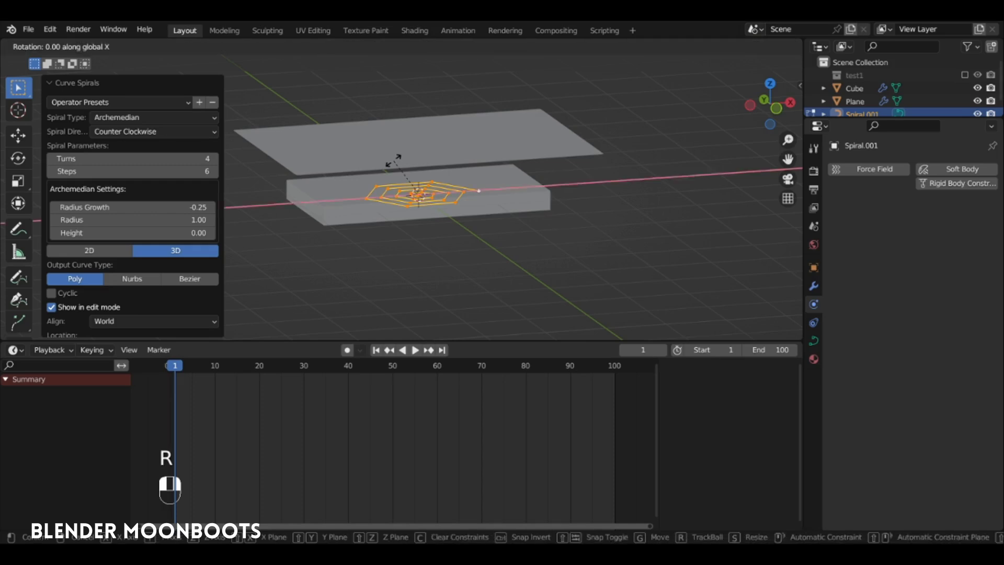
pyautogui.write('90')
pyautogui.press('-')
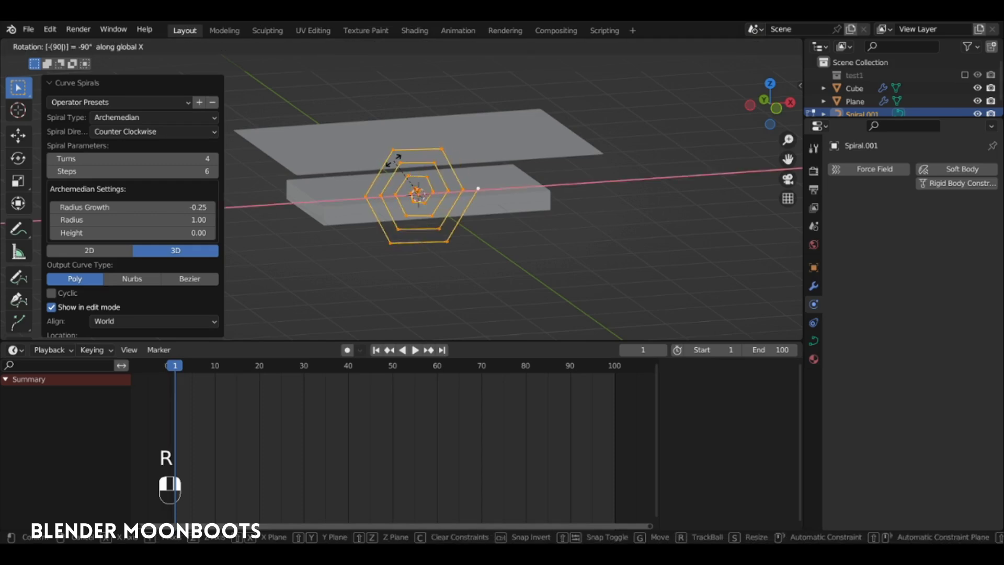
pyautogui.press('Return')
# - Scale the spiral to about 0.54 and raise it above the slab in front view
pyautogui.press('KP_1')
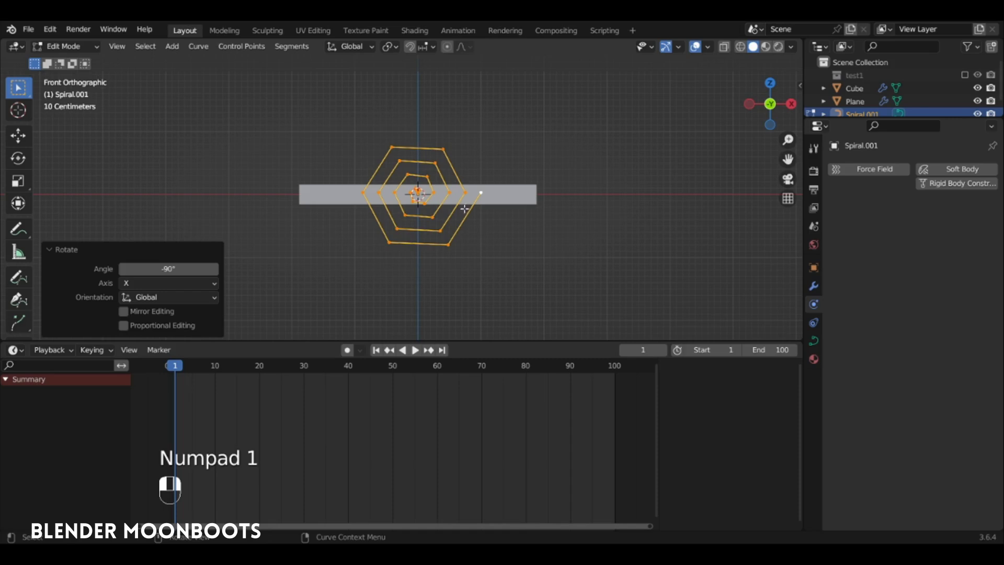
pyautogui.press('s')
pyautogui.click(456, 210)
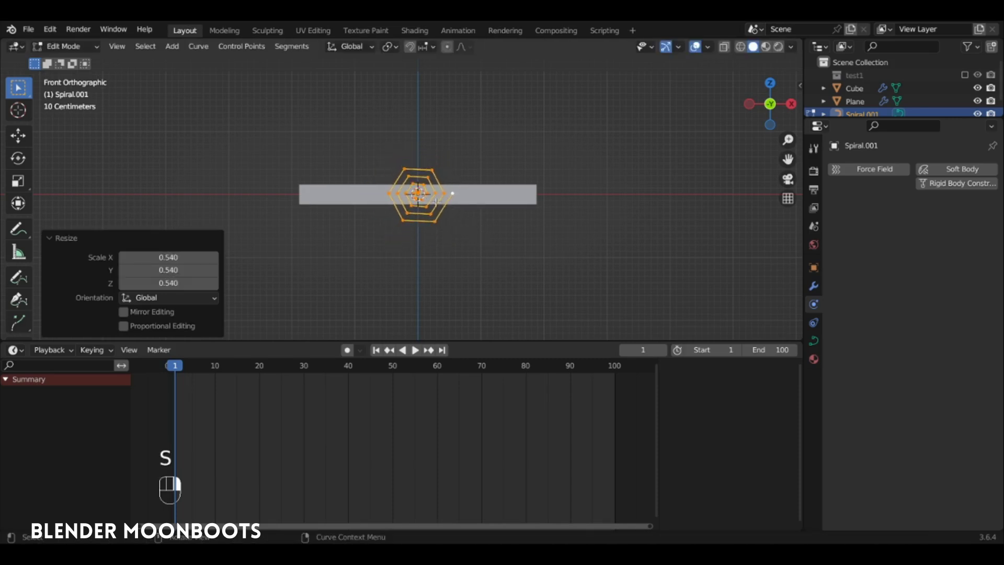
pyautogui.press('Tab')
pyautogui.moveTo(411, 168); pyautogui.dragTo(417, 120)
# - Rotate the spiral's points 55° in front view so its open end lies along the slab
pyautogui.press('Tab')
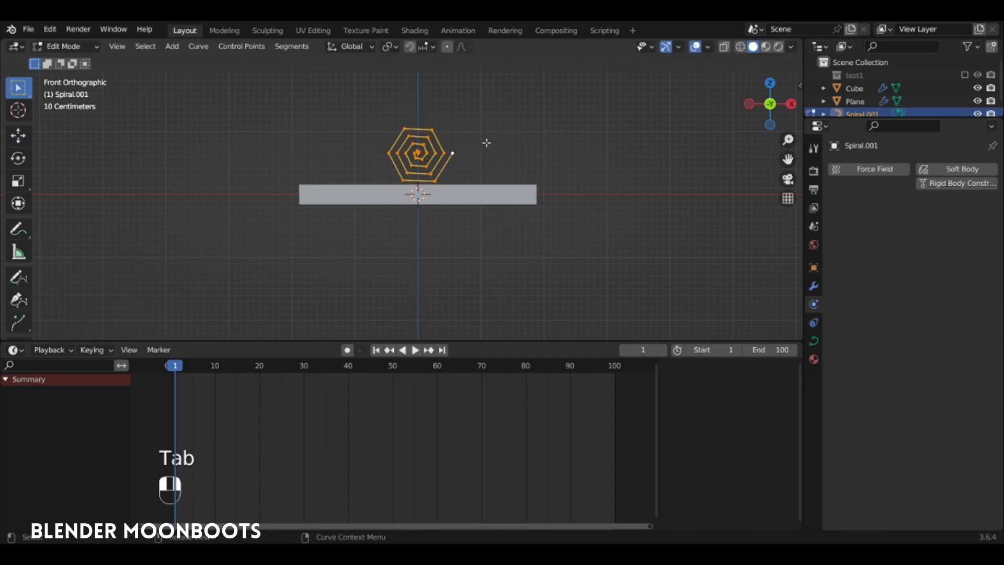
pyautogui.press('r')
pyautogui.keyDown('ctrl'); pyautogui.click(454, 191); pyautogui.keyUp('ctrl')
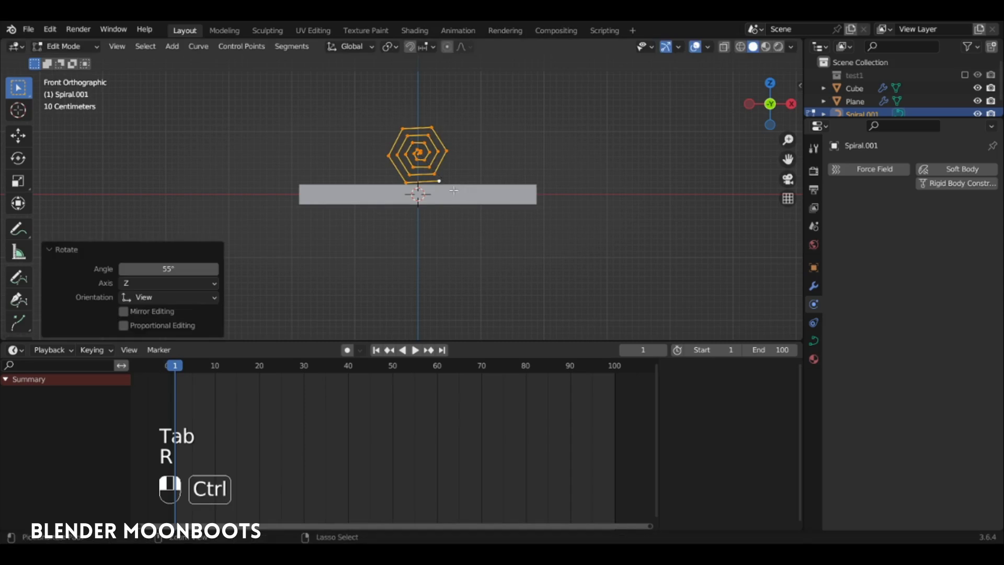
# - Convert the spiral to a Bezier spline and set its control point handles to Automatic
pyautogui.keyDown('ctrl'); pyautogui.keyDown('alt'); pyautogui.moveTo(454, 190); pyautogui.dragTo(445, 154); pyautogui.keyUp('alt'); pyautogui.keyUp('ctrl')
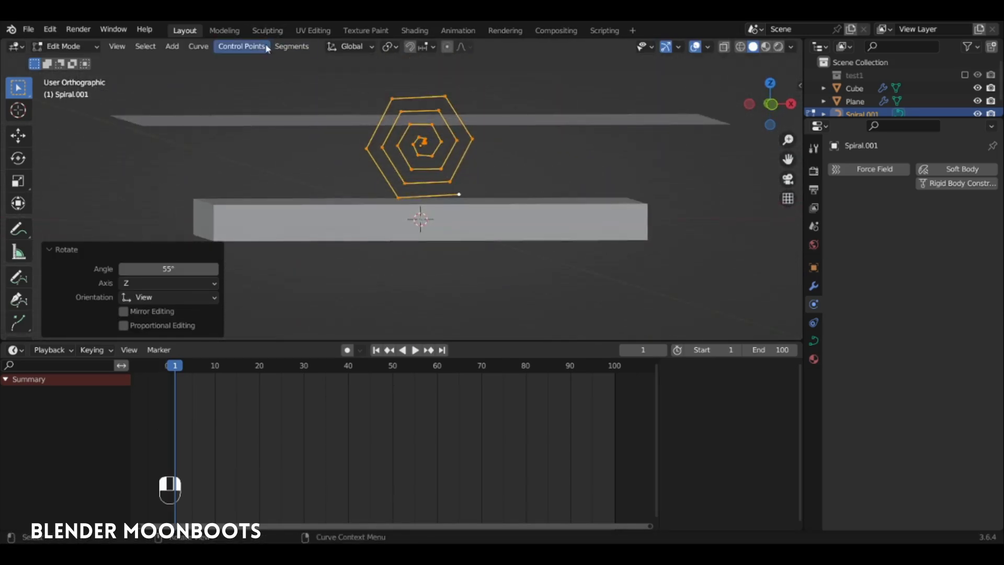
pyautogui.click(204, 50)
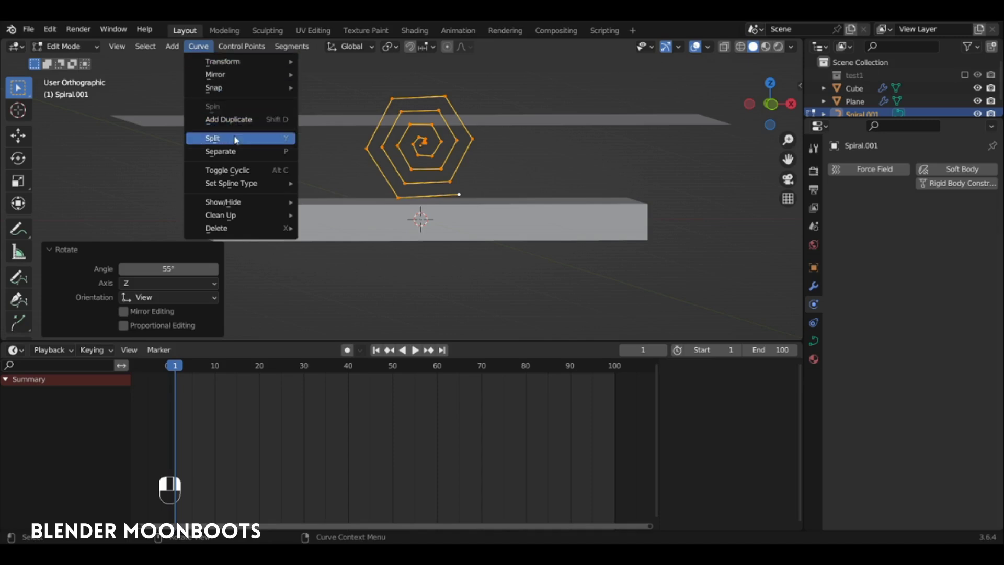
pyautogui.moveTo(250, 184)
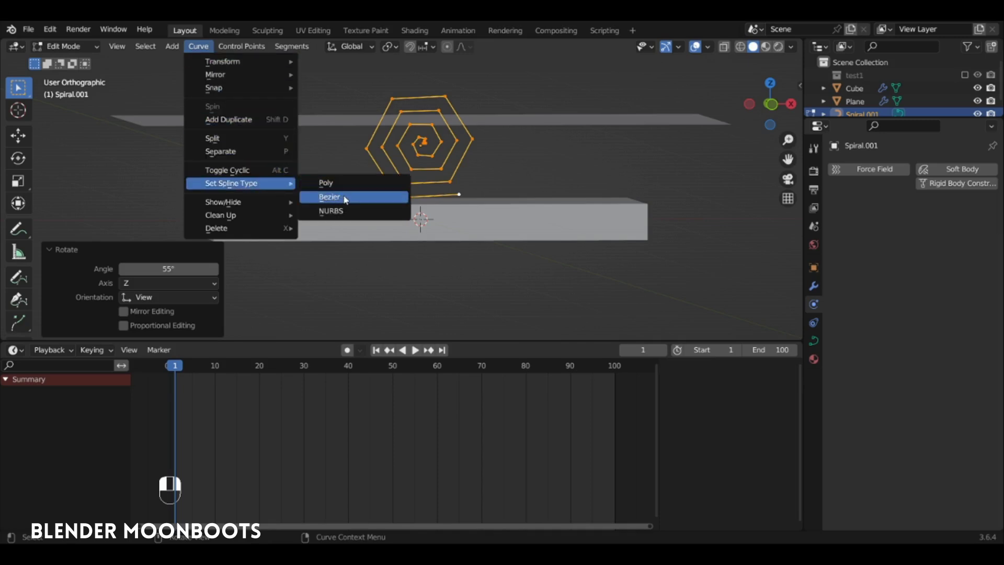
pyautogui.click(378, 198)
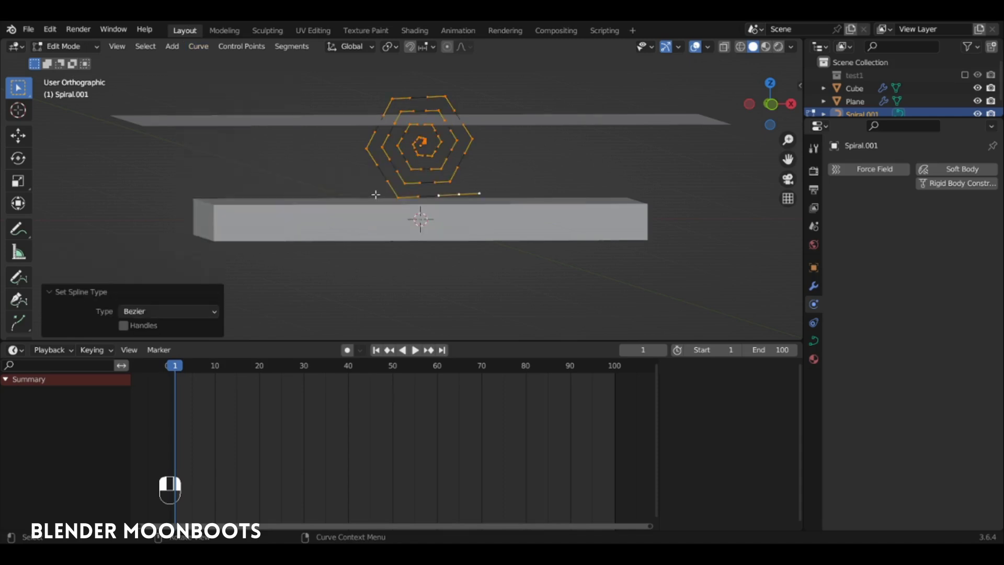
pyautogui.keyDown('alt'); pyautogui.moveTo(435, 126); pyautogui.dragTo(442, 128); pyautogui.keyUp('alt')
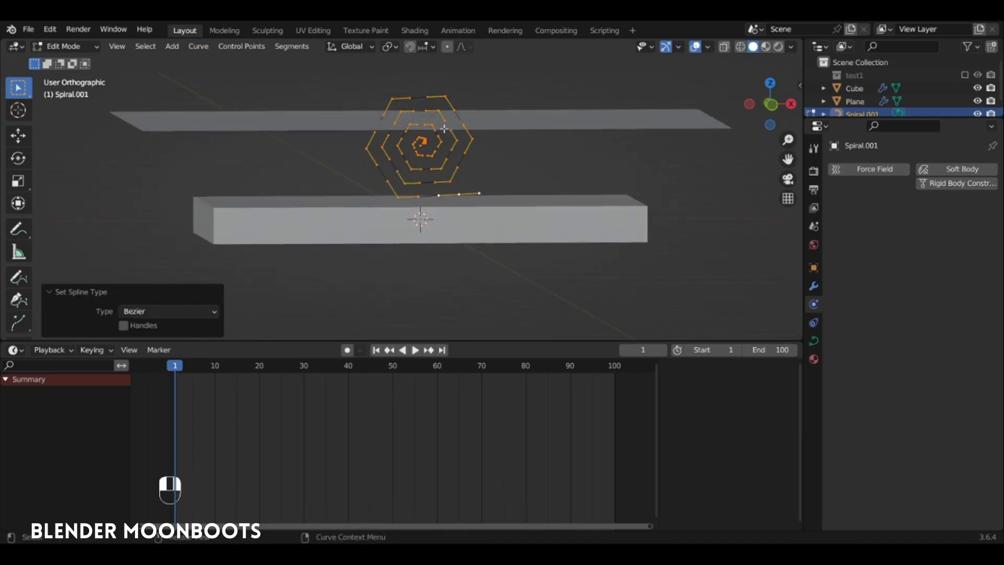
pyautogui.press('v')
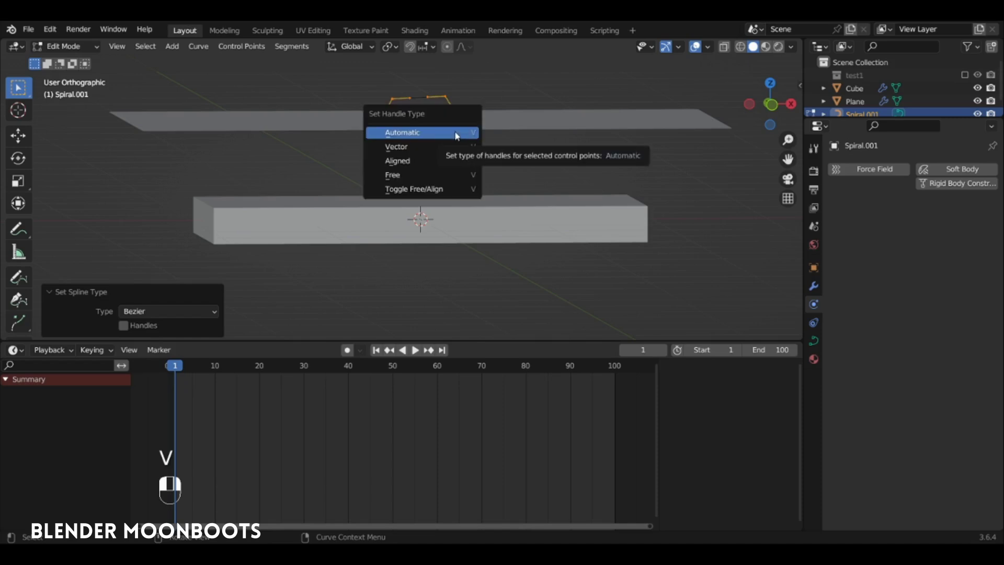
pyautogui.click(457, 136)
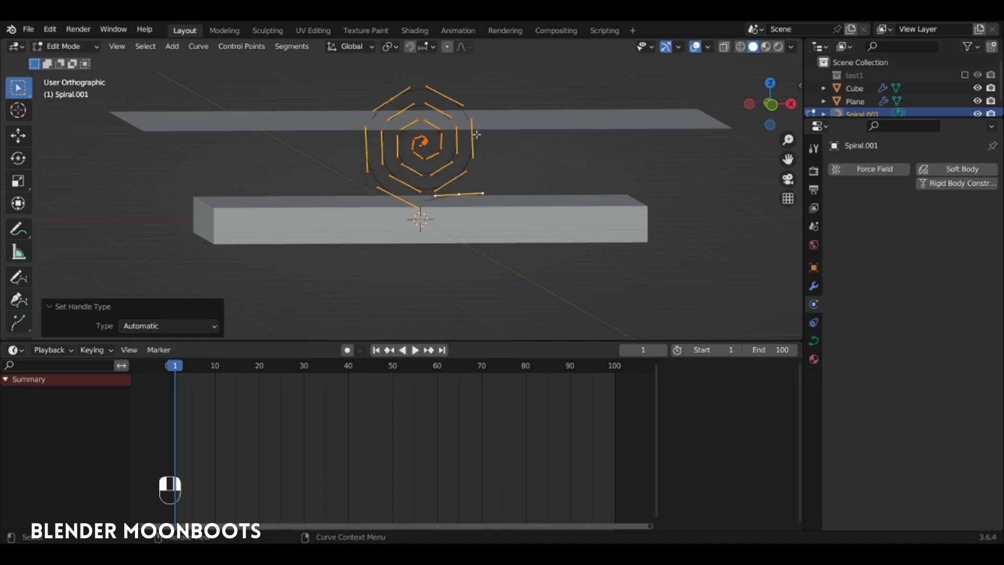
pyautogui.press('Tab')
pyautogui.press('Tab')
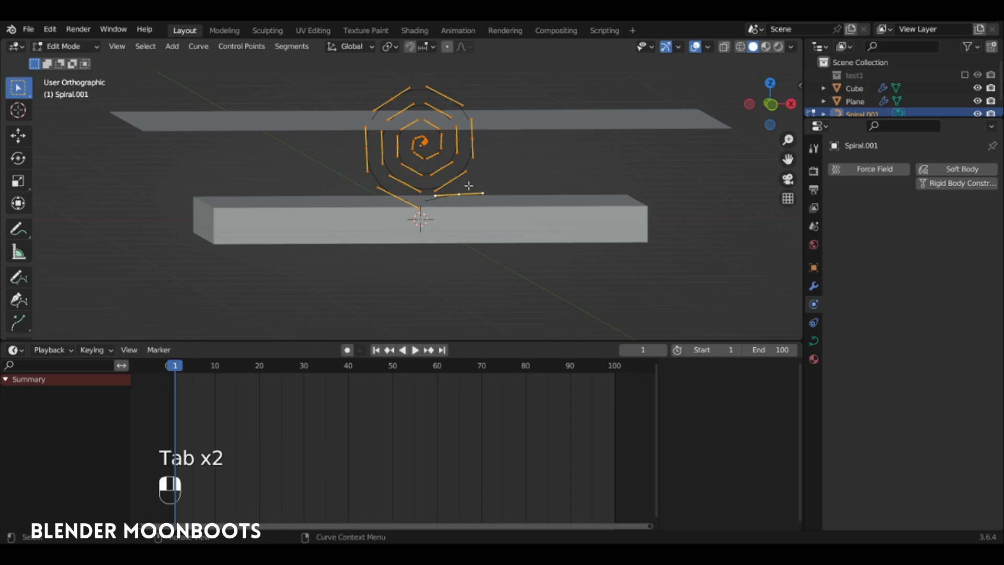
# - Rotate the spiral's outer end control point about -23° in front view to follow the curve
pyautogui.press('KP_1')
pyautogui.click(458, 195)
pyautogui.press('r')
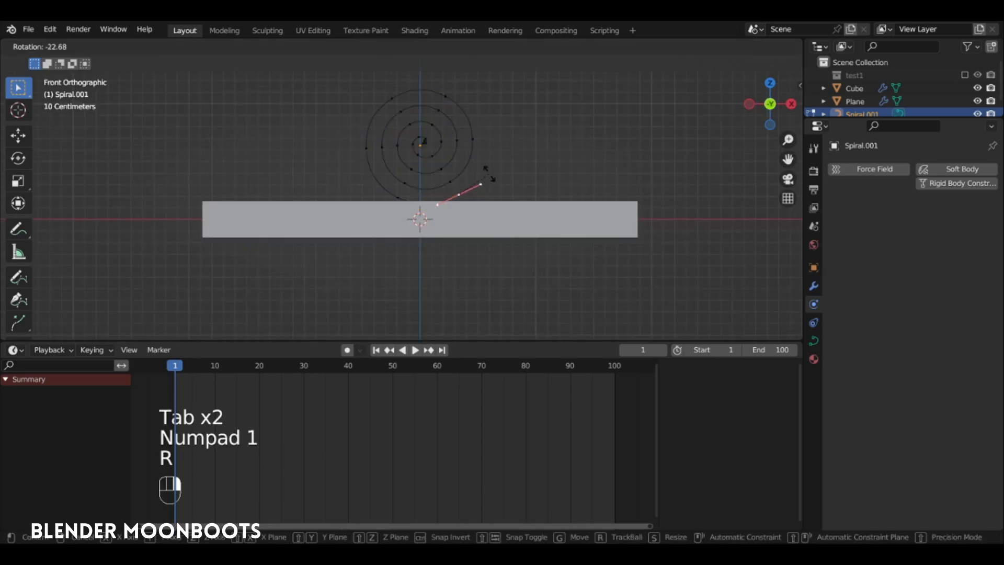
pyautogui.click(489, 172)
# - Rotate the whole spiral slightly clockwise in front view and scale it to about 0.75
pyautogui.press('a')
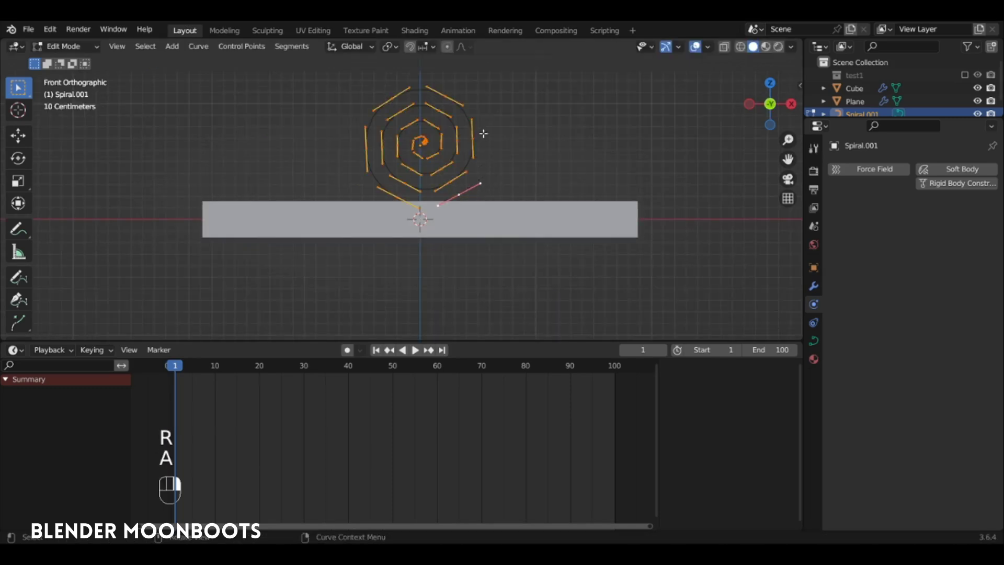
pyautogui.press('r')
pyautogui.click(489, 154)
pyautogui.press('Tab')
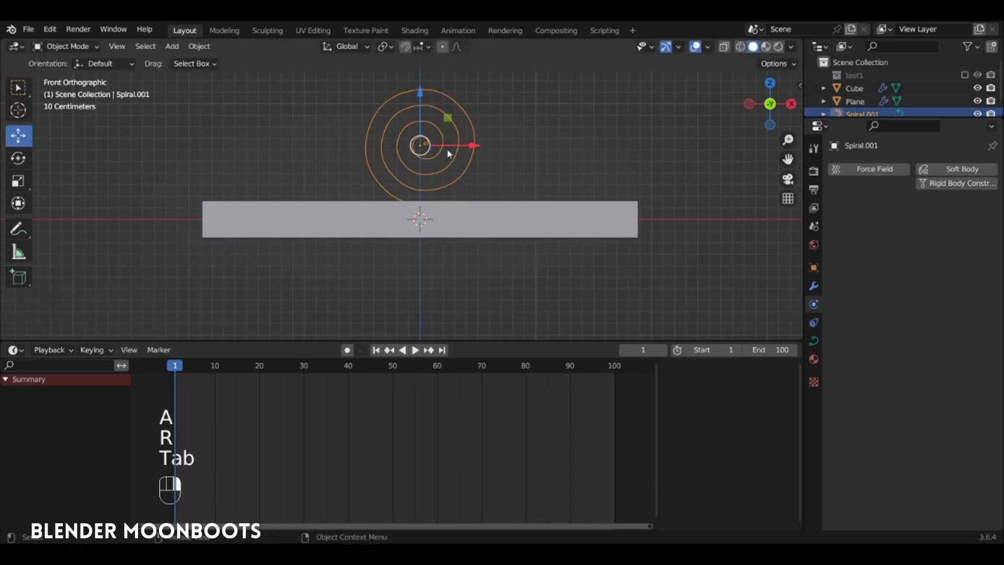
pyautogui.press('Tab')
pyautogui.press('s')
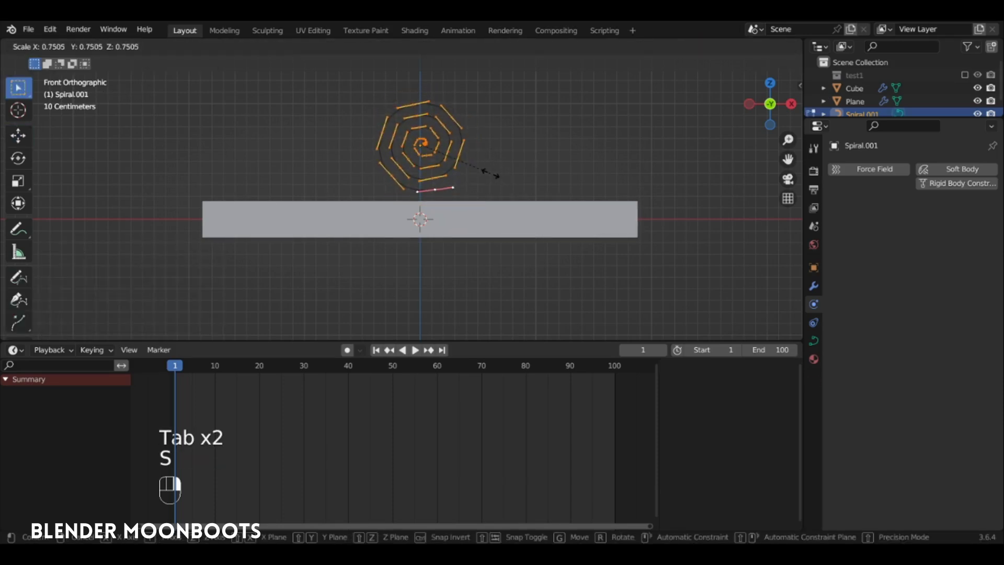
pyautogui.click(486, 170)
pyautogui.press('Tab')
# - Add a Curve modifier to the cloth plane with Spiral.001 as its curve object
pyautogui.keyDown('alt'); pyautogui.moveTo(484, 172); pyautogui.dragTo(554, 141); pyautogui.keyUp('alt')
pyautogui.click(525, 128)
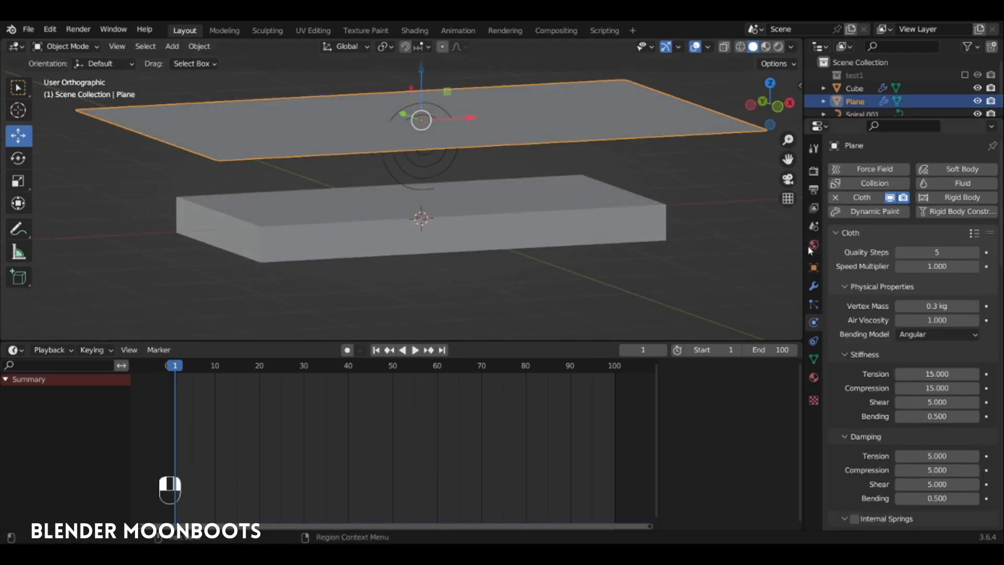
pyautogui.click(813, 286)
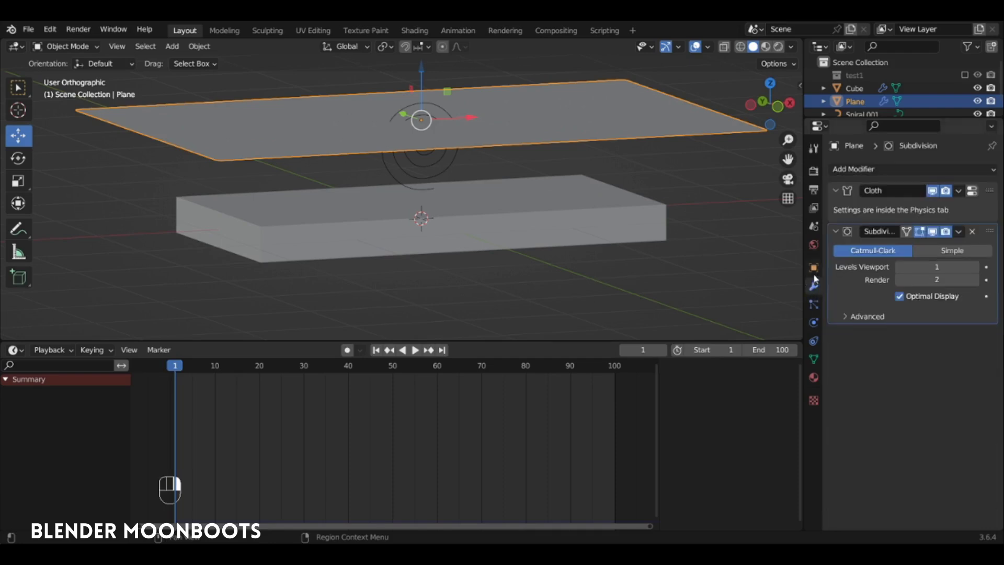
pyautogui.click(863, 169)
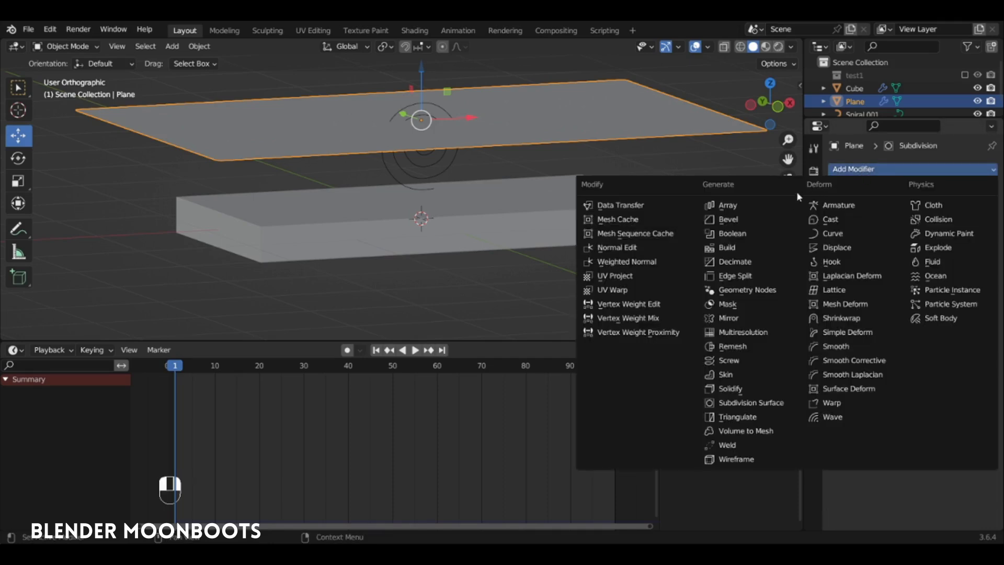
pyautogui.click(846, 233)
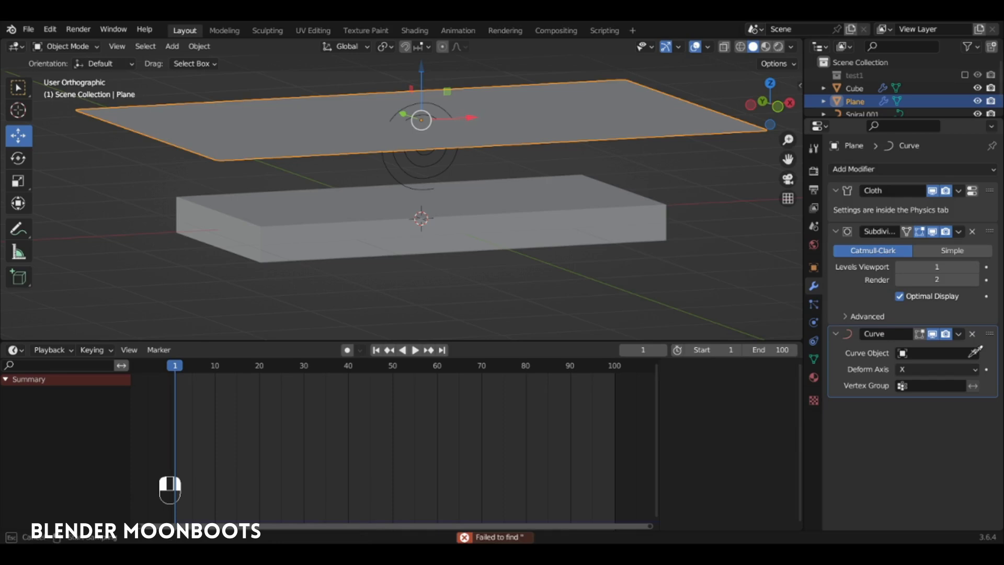
pyautogui.click(930, 353)
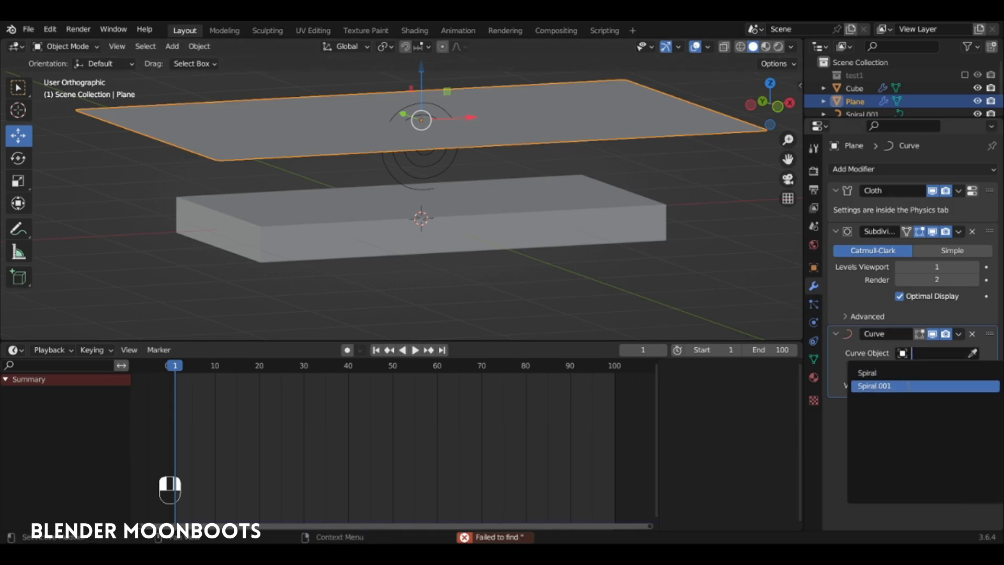
pyautogui.click(906, 386)
# - Snap the 3D cursor to the spiral curve's origin
pyautogui.keyDown('alt'); pyautogui.moveTo(617, 209); pyautogui.dragTo(502, 178); pyautogui.keyUp('alt')
pyautogui.click(431, 156)
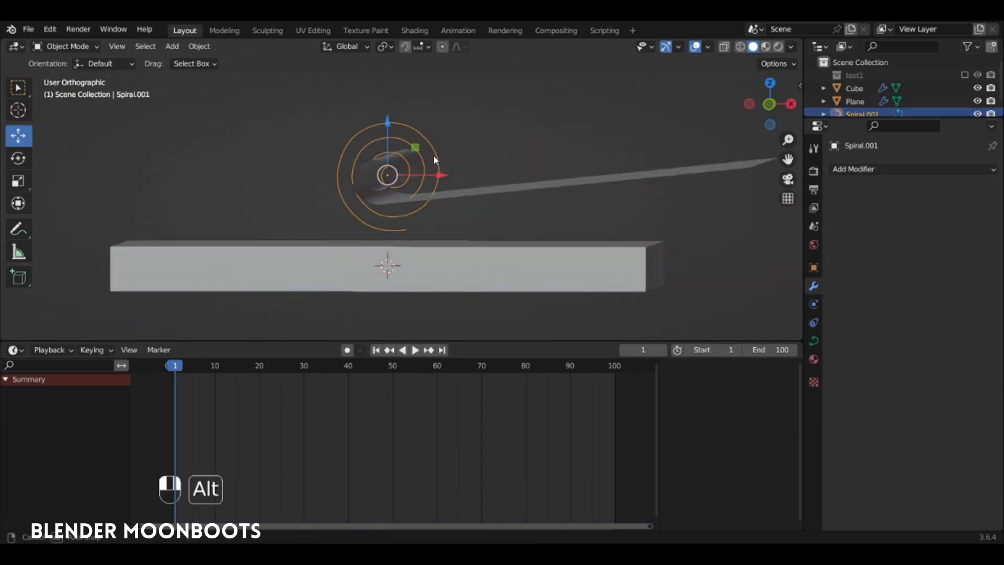
pyautogui.click(459, 181)
pyautogui.keyDown('alt'); pyautogui.moveTo(463, 173); pyautogui.dragTo(461, 177); pyautogui.keyUp('alt')
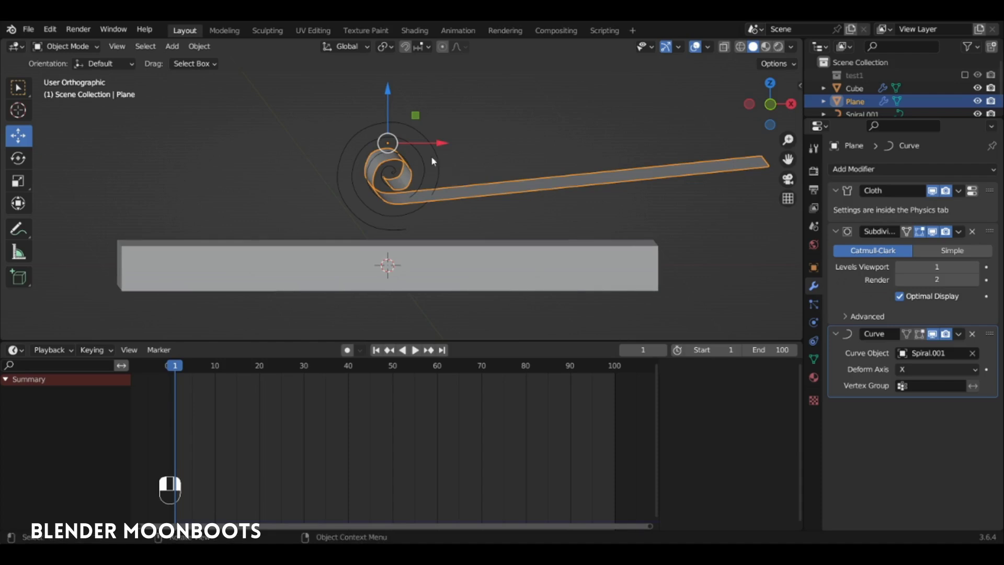
pyautogui.click(441, 168)
pyautogui.click(456, 182)
pyautogui.moveTo(456, 182)
pyautogui.keyDown('alt'); pyautogui.mouseDown()
pyautogui.moveTo(455, 167)
pyautogui.moveTo(460, 180)
pyautogui.mouseUp(); pyautogui.keyUp('alt')
pyautogui.click(459, 179)
pyautogui.hotkey('shift', 's')
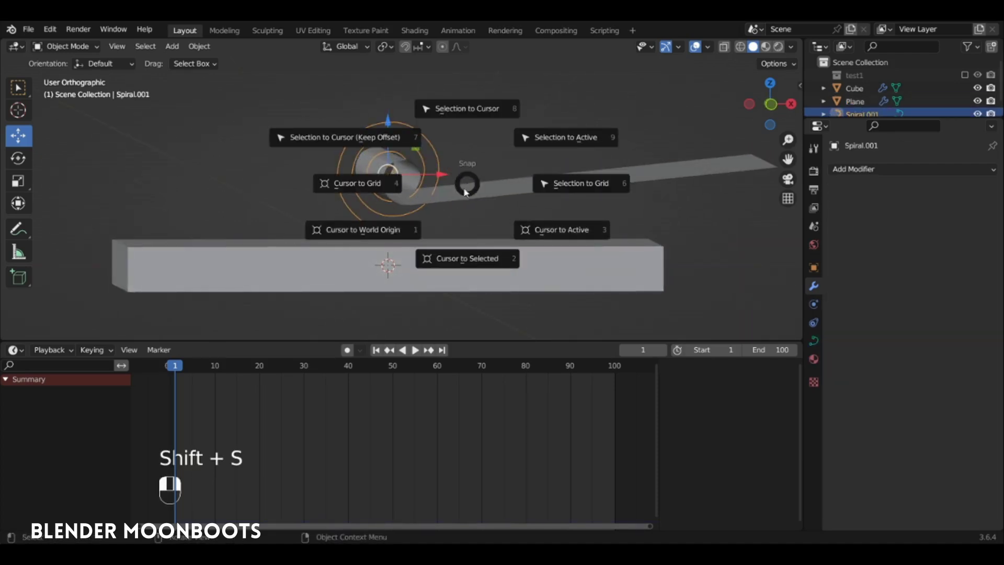
pyautogui.click(467, 258)
# - Snap the cloth plane to the 3D cursor with offset kept and move it about 1.99 m along X so it rolls up
pyautogui.click(480, 187)
pyautogui.hotkey('shift', 's')
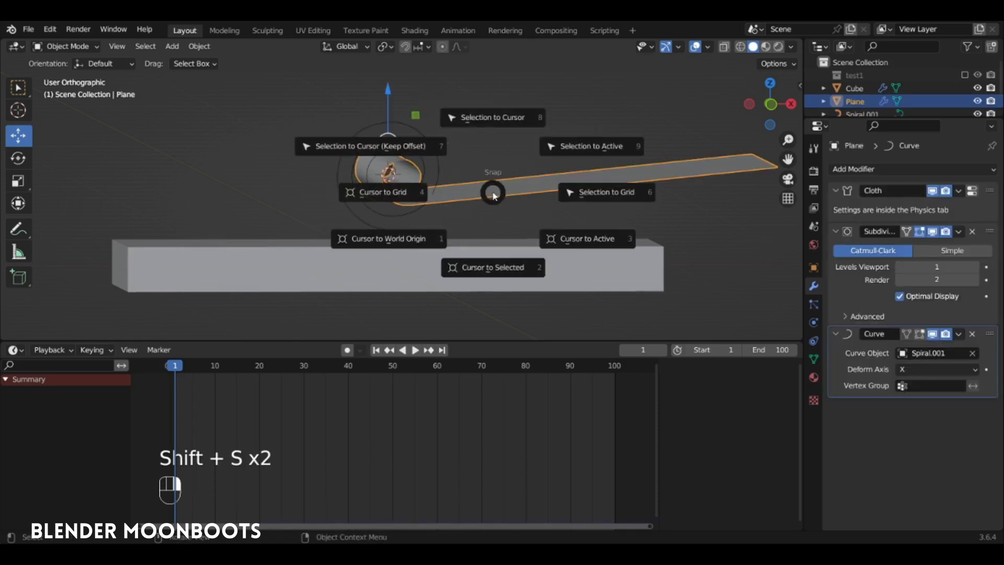
pyautogui.click(380, 145)
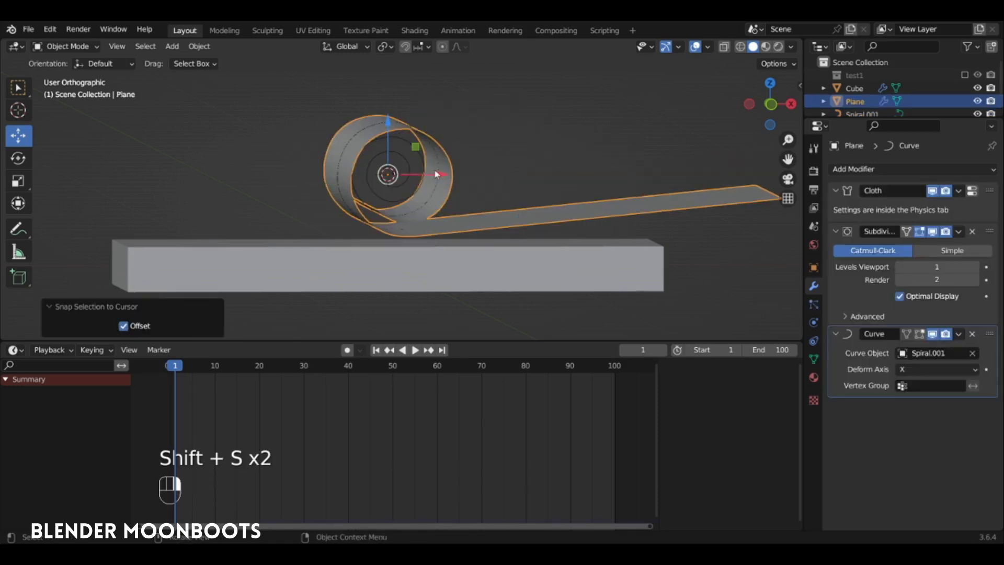
pyautogui.keyDown('alt'); pyautogui.moveTo(437, 175); pyautogui.dragTo(731, 195); pyautogui.keyUp('alt')
pyautogui.keyDown('alt'); pyautogui.moveTo(543, 190); pyautogui.dragTo(567, 171); pyautogui.keyUp('alt')
pyautogui.keyDown('alt'); pyautogui.moveTo(567, 171); pyautogui.dragTo(561, 204); pyautogui.keyUp('alt')
pyautogui.keyDown('ctrl'); pyautogui.keyDown('alt'); pyautogui.moveTo(562, 203); pyautogui.dragTo(551, 233); pyautogui.keyUp('alt'); pyautogui.keyUp('ctrl')
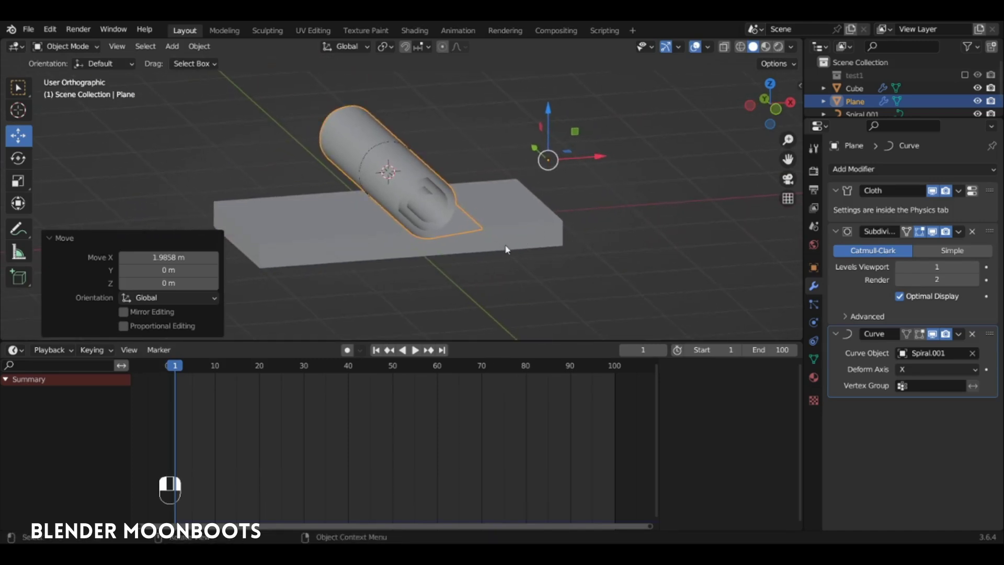
# - Place the Curve modifier above Cloth in the plane's modifier stack, test the simulation playback and return to frame 1
pyautogui.press('space')
pyautogui.hotkey('shift', 'Left')
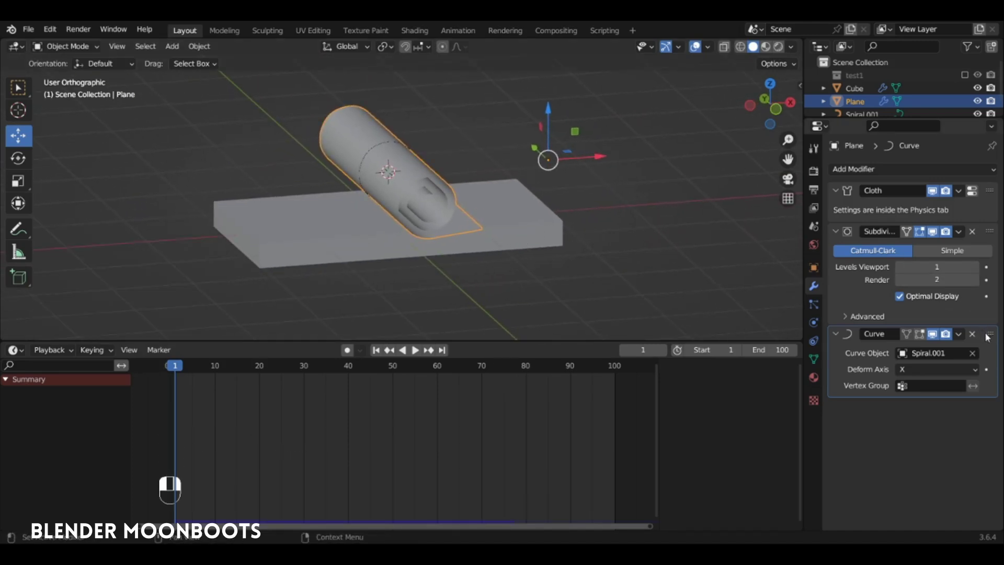
pyautogui.moveTo(987, 336); pyautogui.dragTo(989, 186)
pyautogui.press('space')
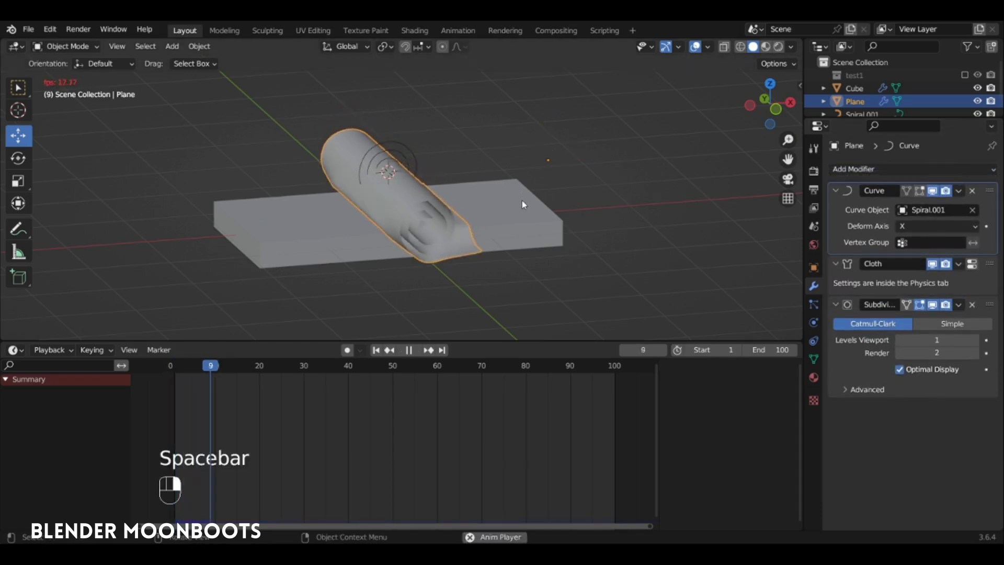
pyautogui.press('space')
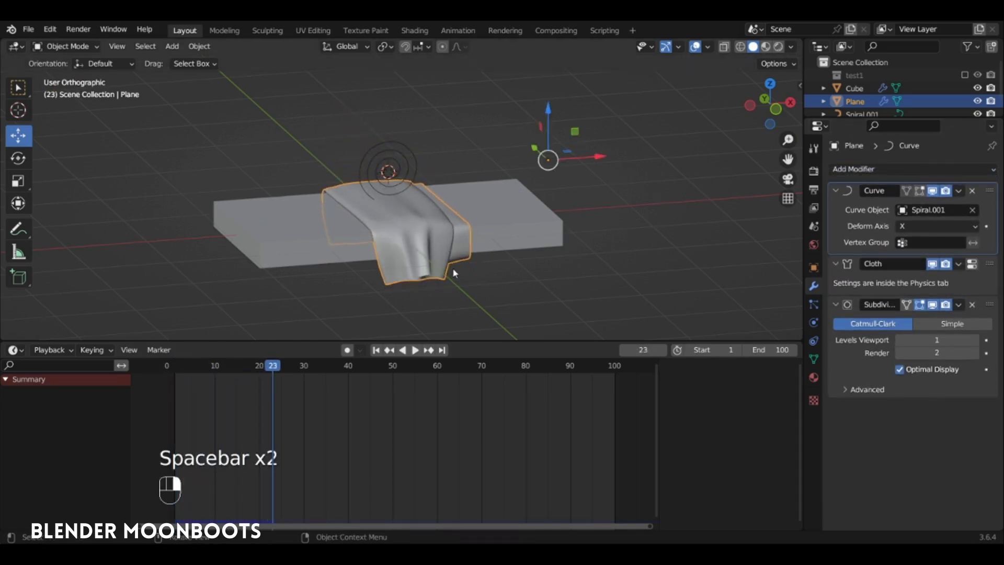
pyautogui.hotkey('shift', 'Left')
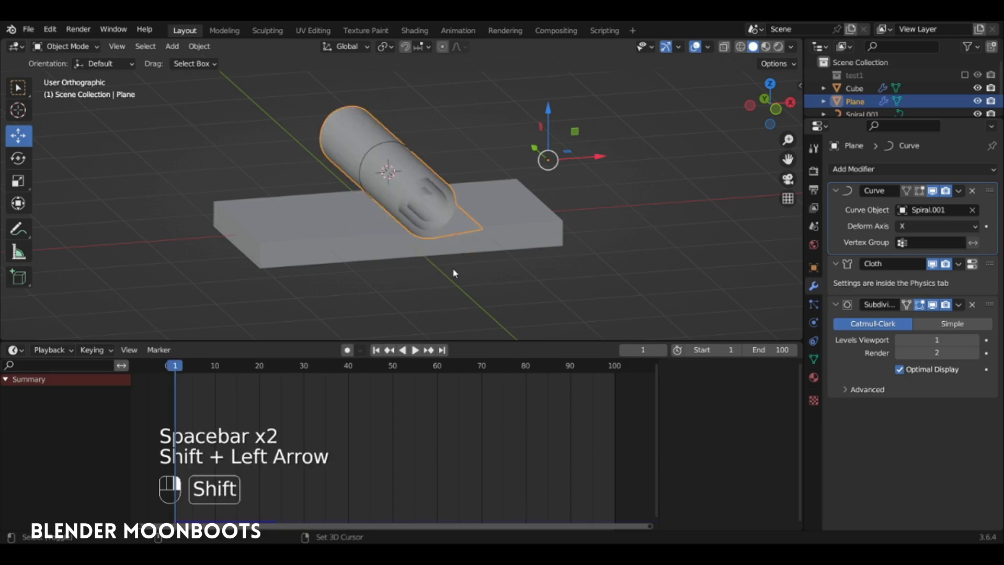
# - Assign all vertices of the cloth plane to a new vertex group
pyautogui.keyDown('alt'); pyautogui.moveTo(431, 175); pyautogui.dragTo(510, 181, button='middle'); pyautogui.keyUp('alt')
pyautogui.press('Tab')
pyautogui.press('a')
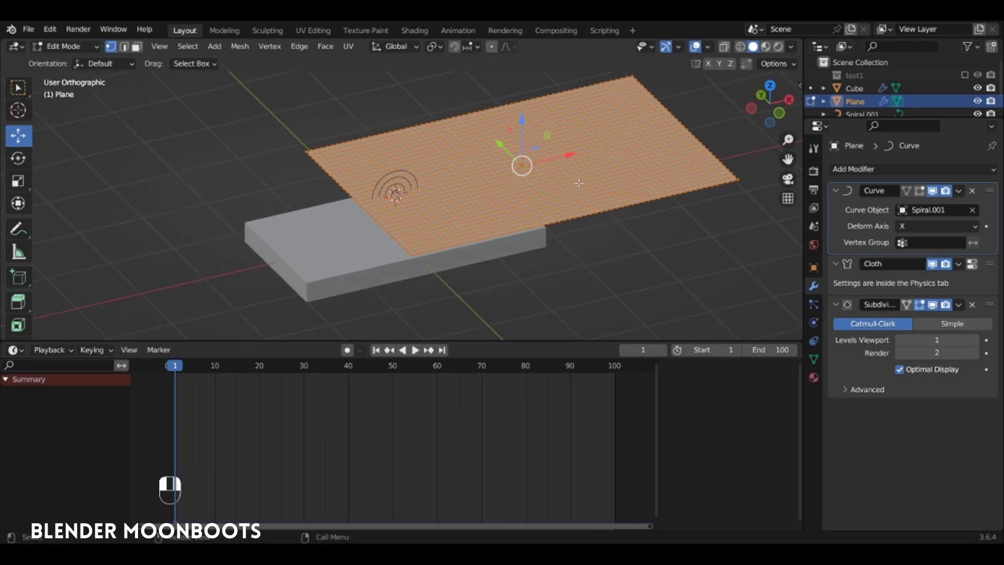
pyautogui.hotkey('ctrl', 'g')
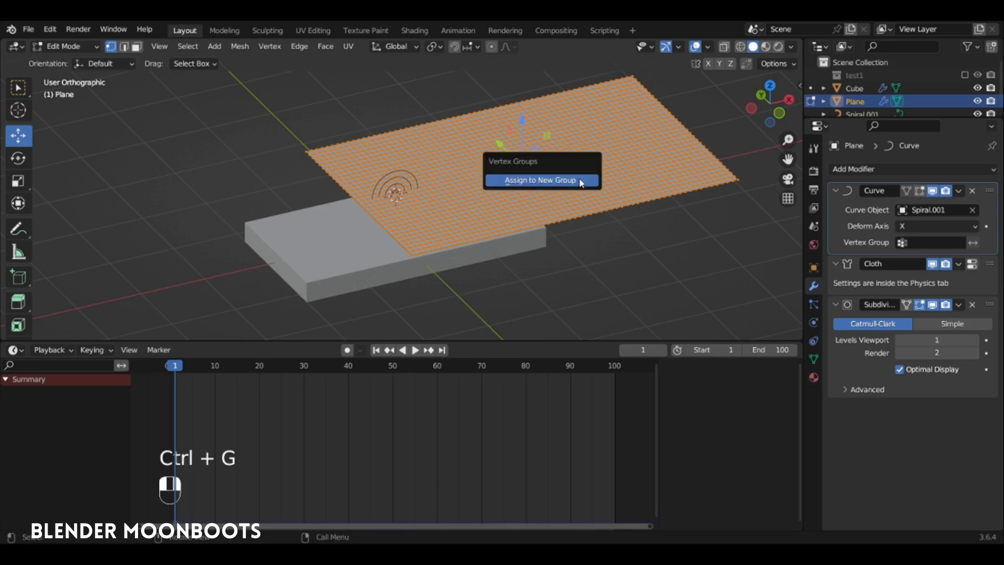
pyautogui.click(581, 181)
pyautogui.press('Tab')
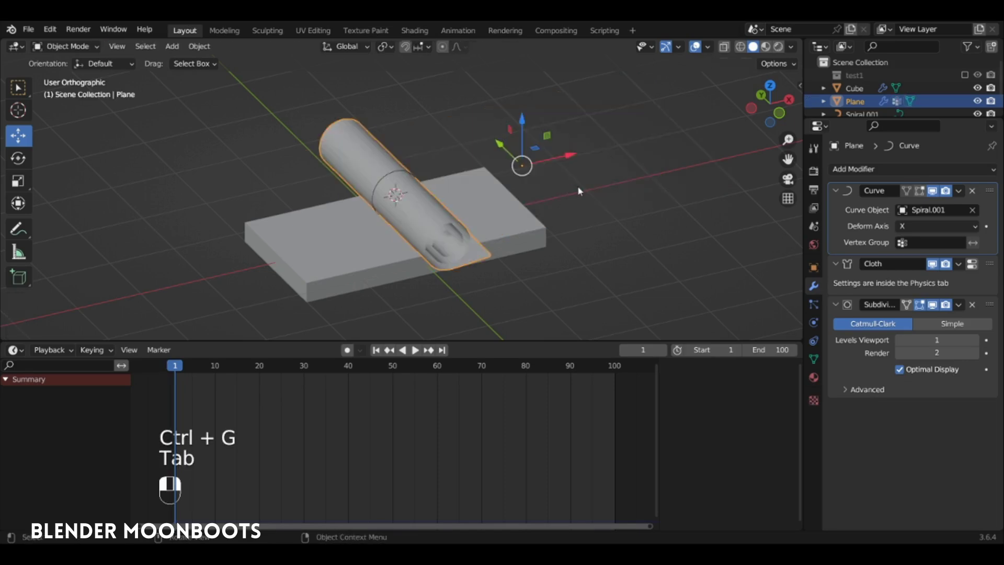
# - Set the cloth's Pin Group to Group and play the simulation to check the pinned roll
pyautogui.click(813, 323)
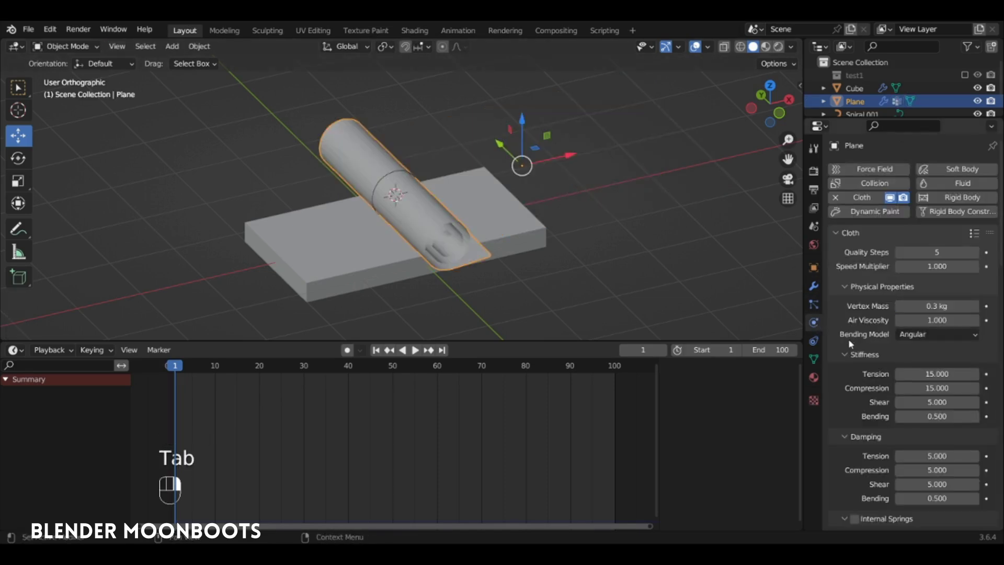
pyautogui.scroll(-15, 849, 342)
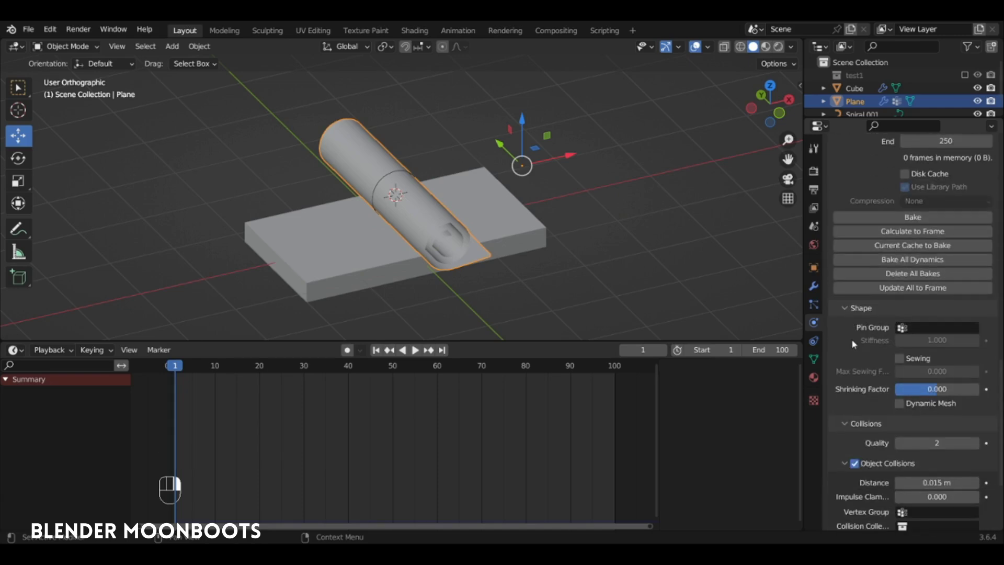
pyautogui.click(919, 326)
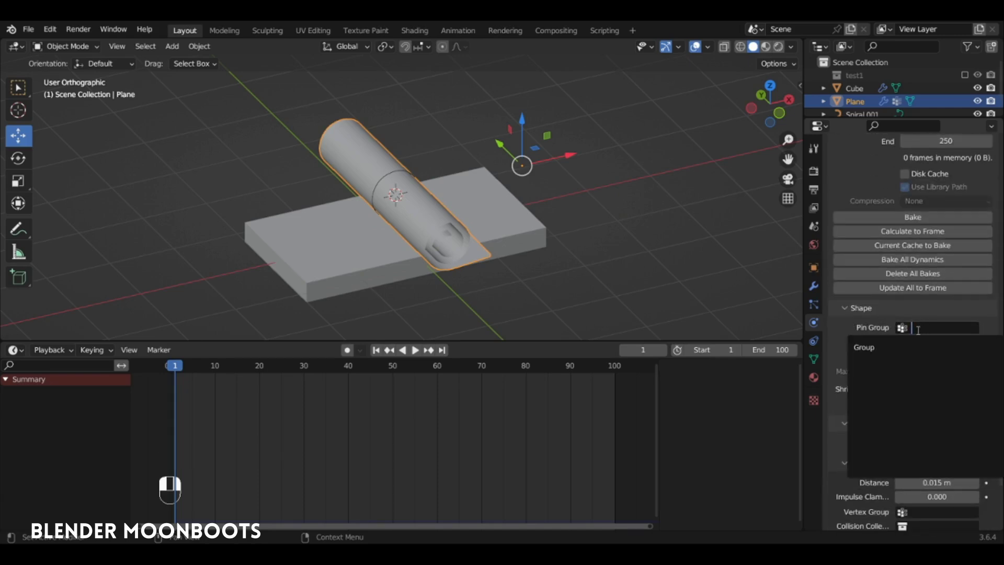
pyautogui.click(887, 348)
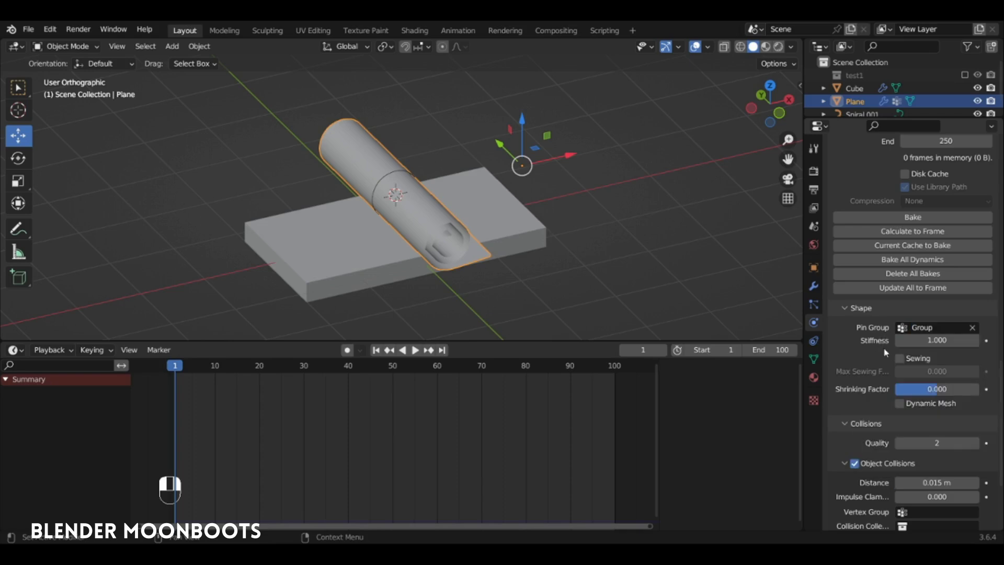
pyautogui.press('space')
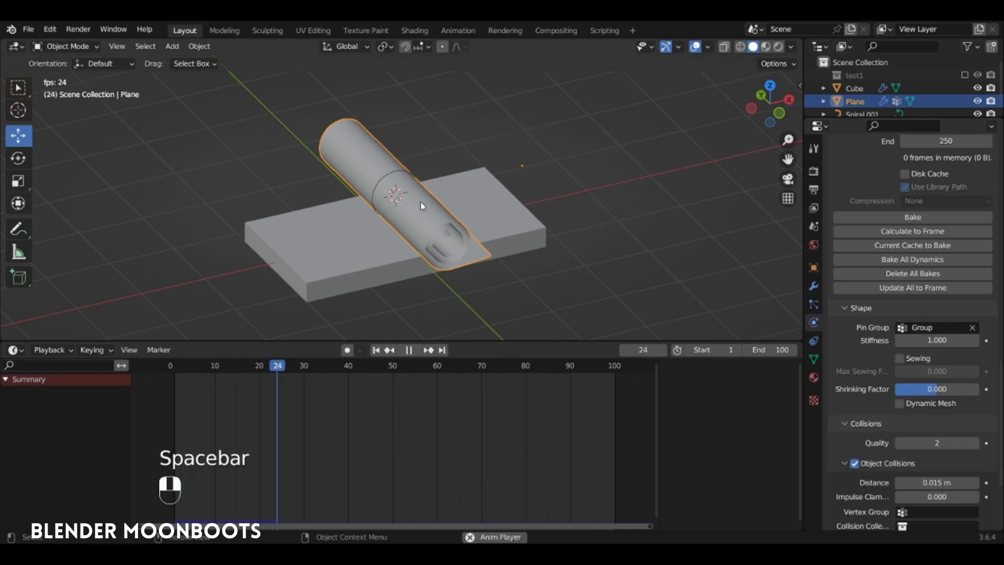
pyautogui.moveTo(455, 210)
pyautogui.keyDown('alt'); pyautogui.mouseDown()
pyautogui.moveTo(453, 185)
pyautogui.moveTo(431, 186)
pyautogui.moveTo(450, 206)
pyautogui.moveTo(434, 190)
pyautogui.moveTo(432, 212)
pyautogui.moveTo(434, 199)
pyautogui.moveTo(447, 197)
pyautogui.moveTo(439, 186)
pyautogui.moveTo(423, 177)
pyautogui.moveTo(412, 190)
pyautogui.moveTo(443, 198)
pyautogui.mouseUp(); pyautogui.keyUp('alt')
pyautogui.press('Escape')
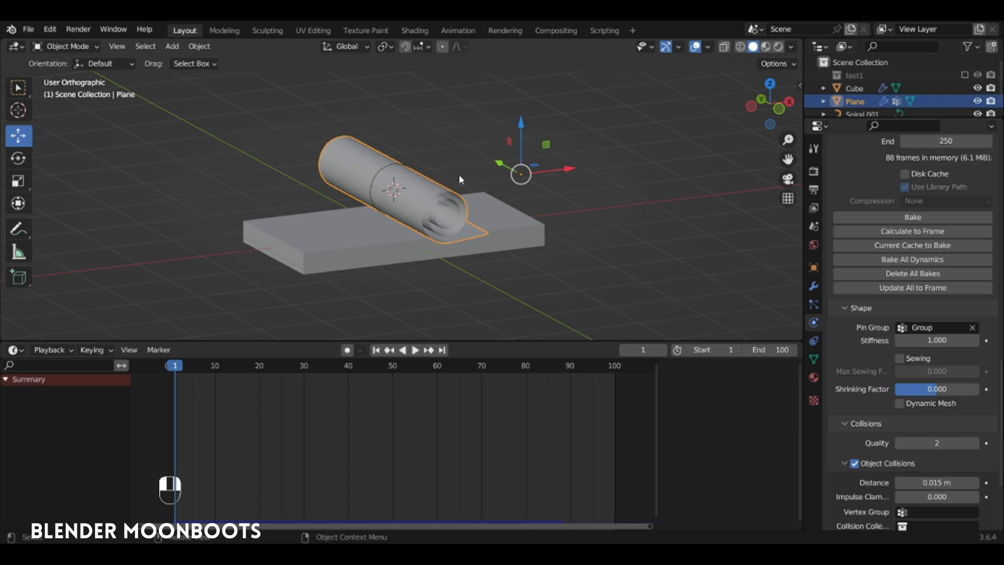
pyautogui.keyDown('alt'); pyautogui.moveTo(459, 174); pyautogui.dragTo(450, 190); pyautogui.keyUp('alt')
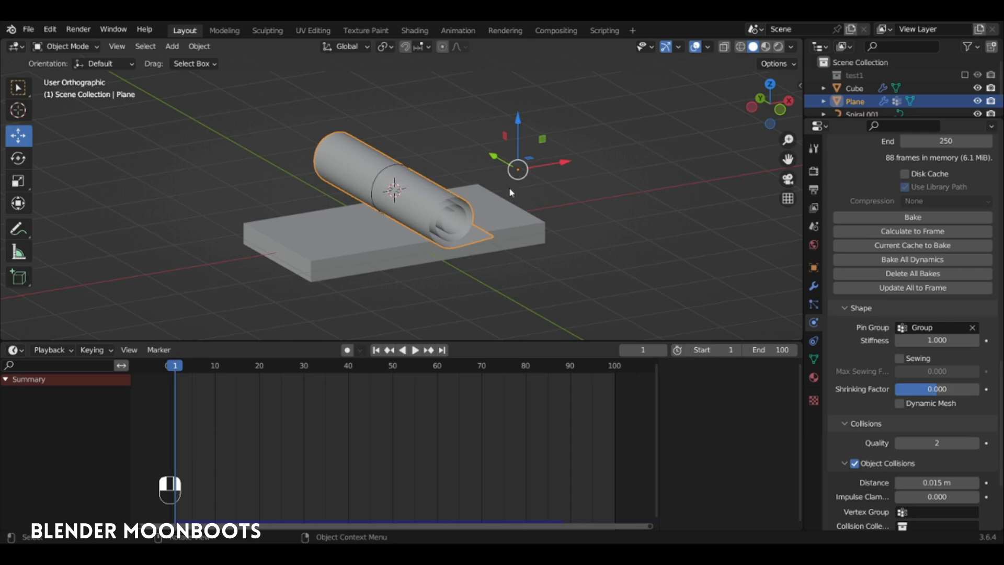
# - Add a Vertex Weight Proximity modifier to the cloth plane and place it between the Curve and Cloth modifiers
pyautogui.click(812, 285)
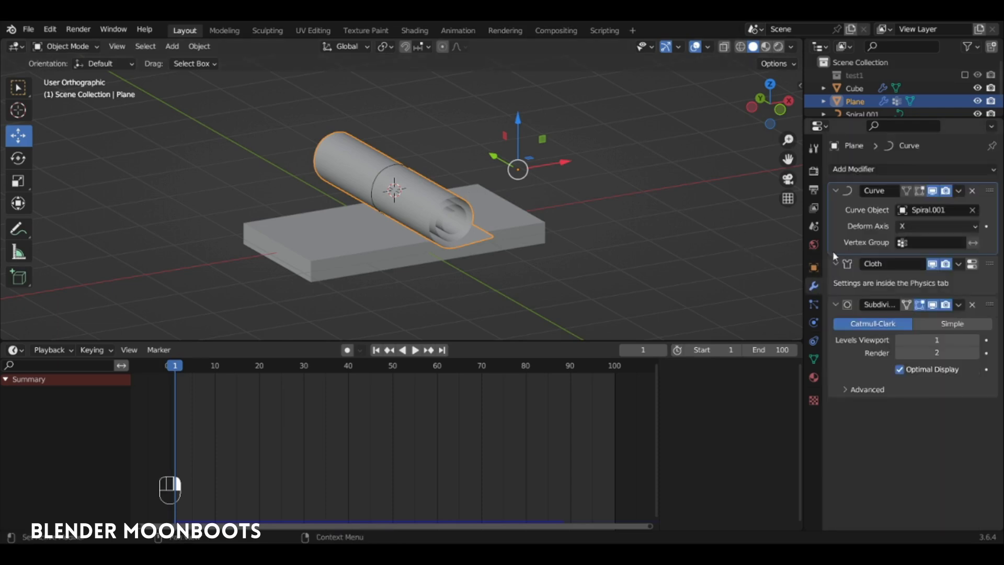
pyautogui.click(854, 169)
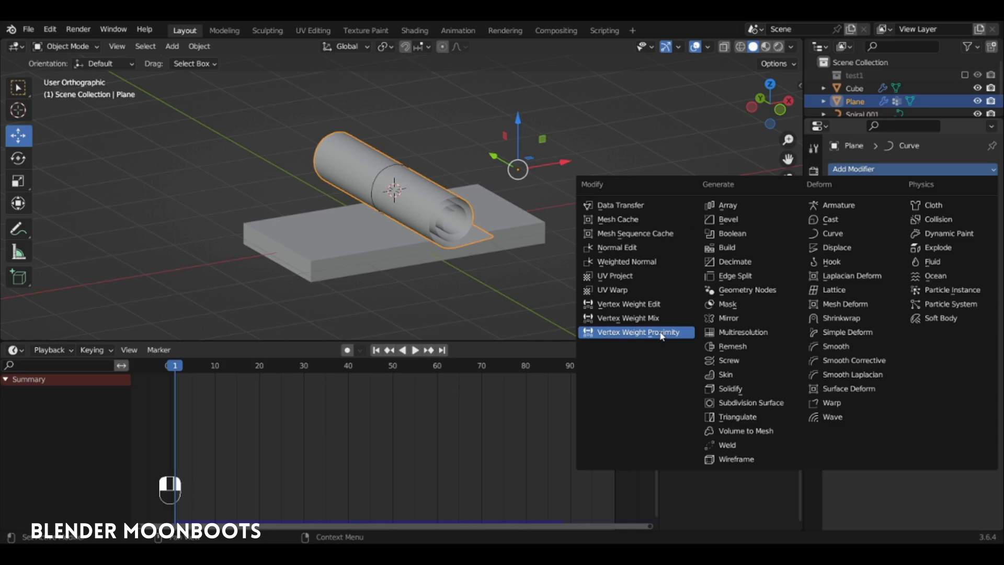
pyautogui.click(637, 332)
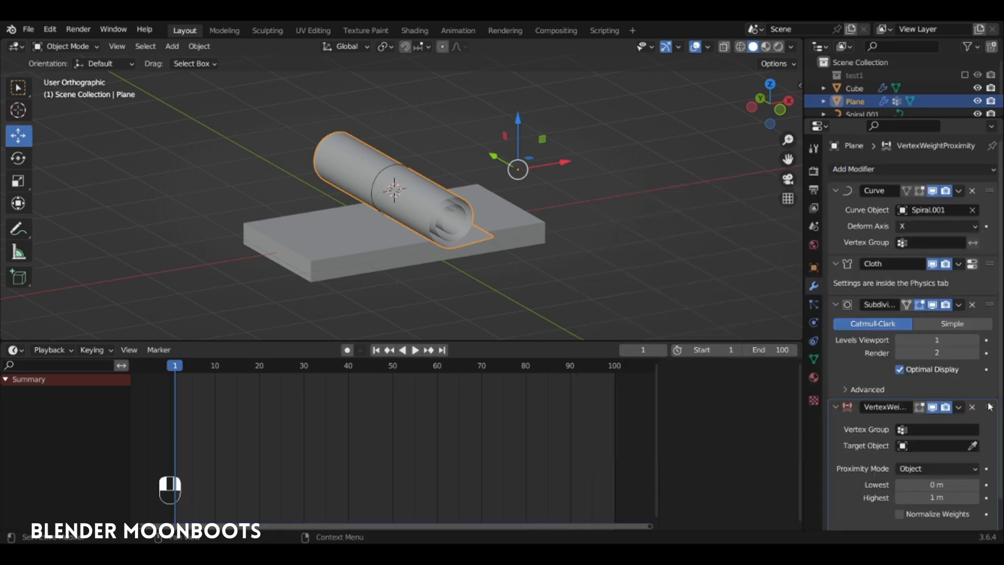
pyautogui.moveTo(989, 406); pyautogui.dragTo(990, 230)
pyautogui.click(836, 190)
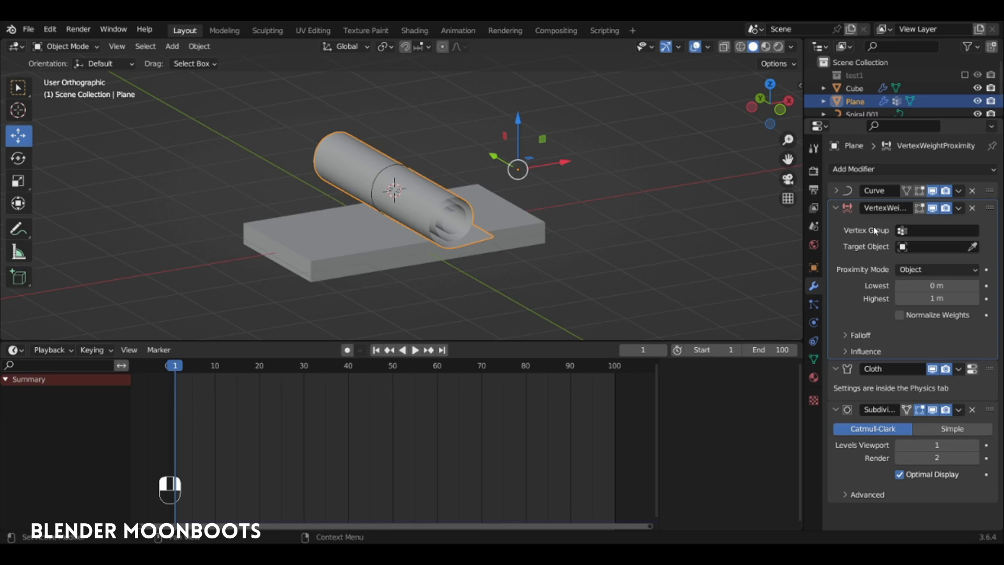
# - Add a 2 m mesh plane at the 3D cursor and lower it along Z beneath the rolled cloth
pyautogui.hotkey('shift', 'a')
pyautogui.moveTo(473, 165)
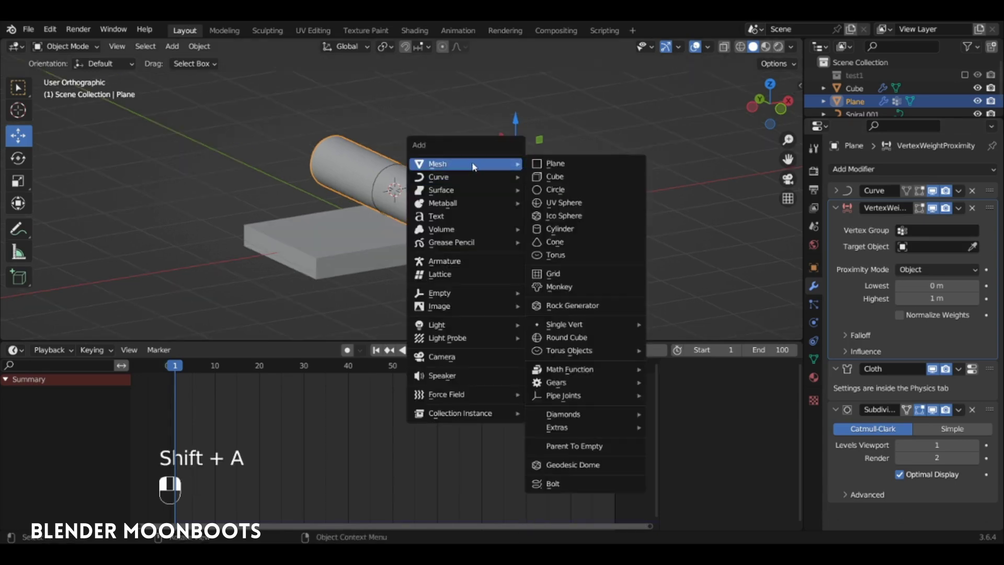
pyautogui.click(549, 166)
pyautogui.keyDown('alt'); pyautogui.moveTo(532, 171); pyautogui.dragTo(561, 183); pyautogui.keyUp('alt')
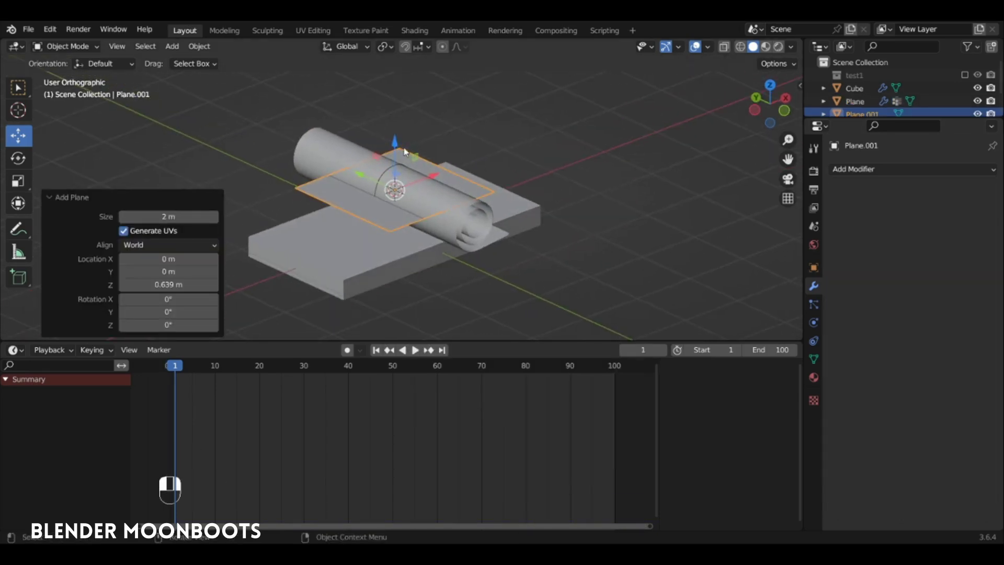
pyautogui.moveTo(395, 149); pyautogui.dragTo(395, 187)
pyautogui.moveTo(399, 176)
pyautogui.keyDown('alt'); pyautogui.mouseDown()
pyautogui.moveTo(399, 142)
pyautogui.moveTo(393, 159)
pyautogui.mouseUp(); pyautogui.keyUp('alt')
pyautogui.keyDown('alt'); pyautogui.moveTo(393, 159); pyautogui.dragTo(460, 205); pyautogui.keyUp('alt')
# - Scale the new plane's mesh to about 0.527 along X and turn on X-ray display
pyautogui.press('Tab')
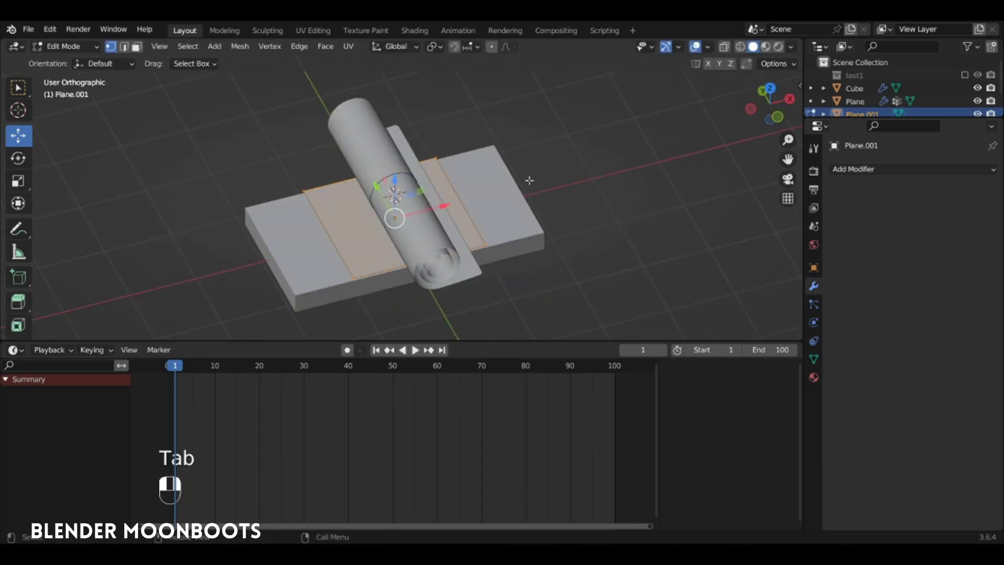
pyautogui.keyDown('alt'); pyautogui.moveTo(529, 180); pyautogui.dragTo(535, 175); pyautogui.keyUp('alt')
pyautogui.press('s')
pyautogui.press('x')
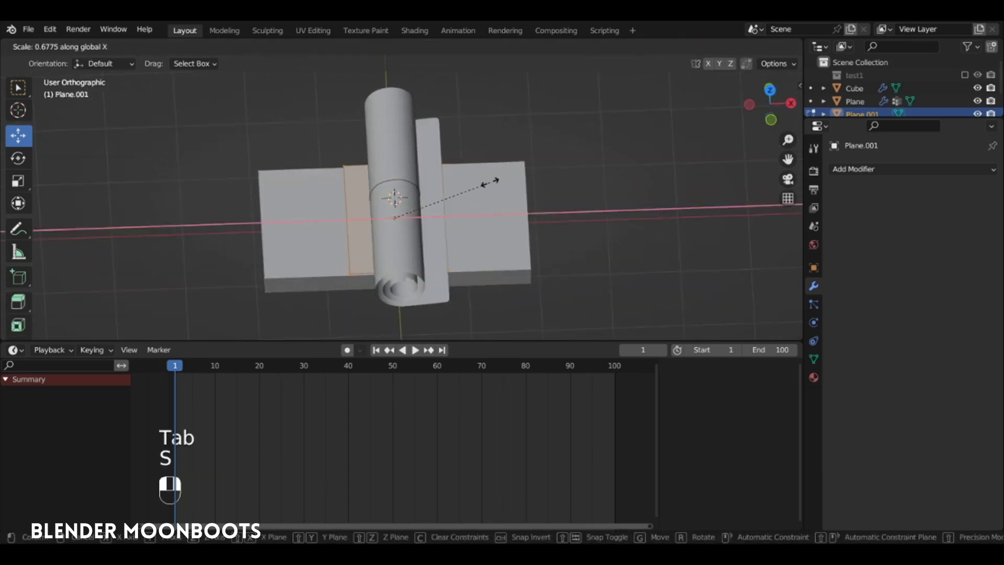
pyautogui.click(466, 184)
pyautogui.hotkey('alt', 'z')
pyautogui.keyDown('alt'); pyautogui.moveTo(465, 192); pyautogui.dragTo(461, 231); pyautogui.keyUp('alt')
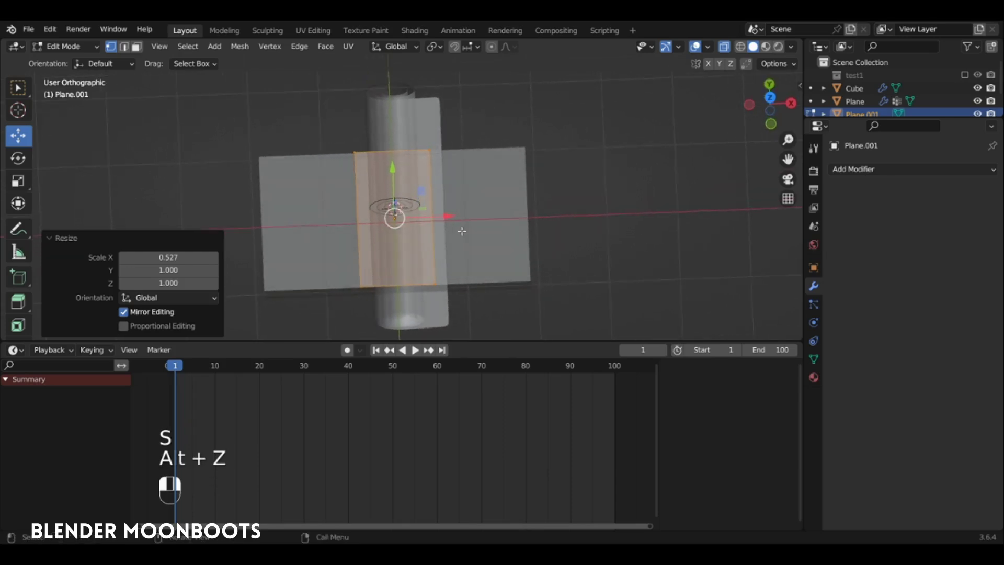
# - Scale the new plane's mesh by about 1.6 along X and about 1.9 along Y so it extends past the roll
pyautogui.press('s')
pyautogui.press('x')
pyautogui.click(505, 202)
pyautogui.keyDown('alt'); pyautogui.moveTo(505, 203); pyautogui.dragTo(528, 190); pyautogui.keyUp('alt')
pyautogui.press('s')
pyautogui.press('y')
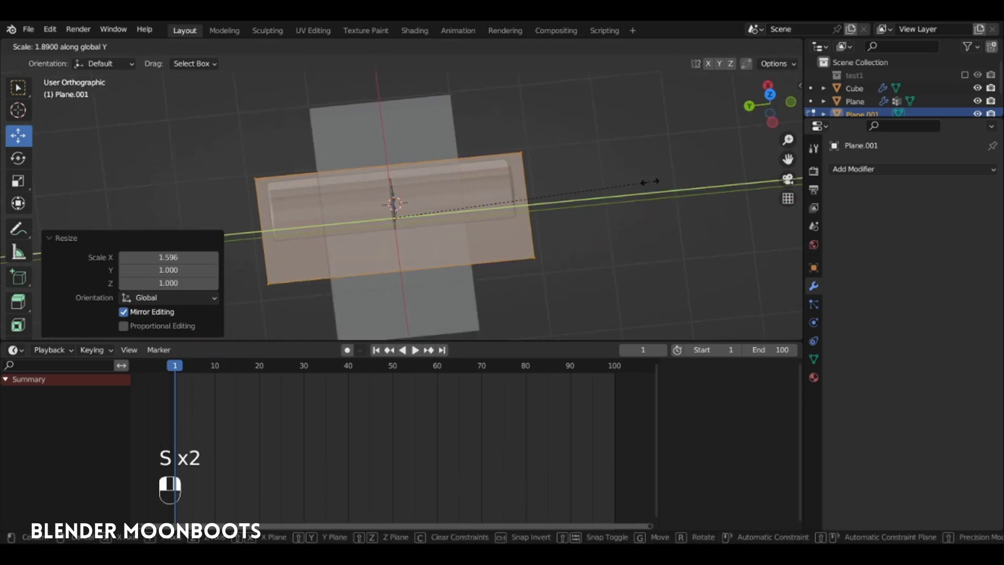
pyautogui.click(651, 180)
pyautogui.keyDown('alt'); pyautogui.moveTo(565, 215); pyautogui.dragTo(359, 212); pyautogui.keyUp('alt')
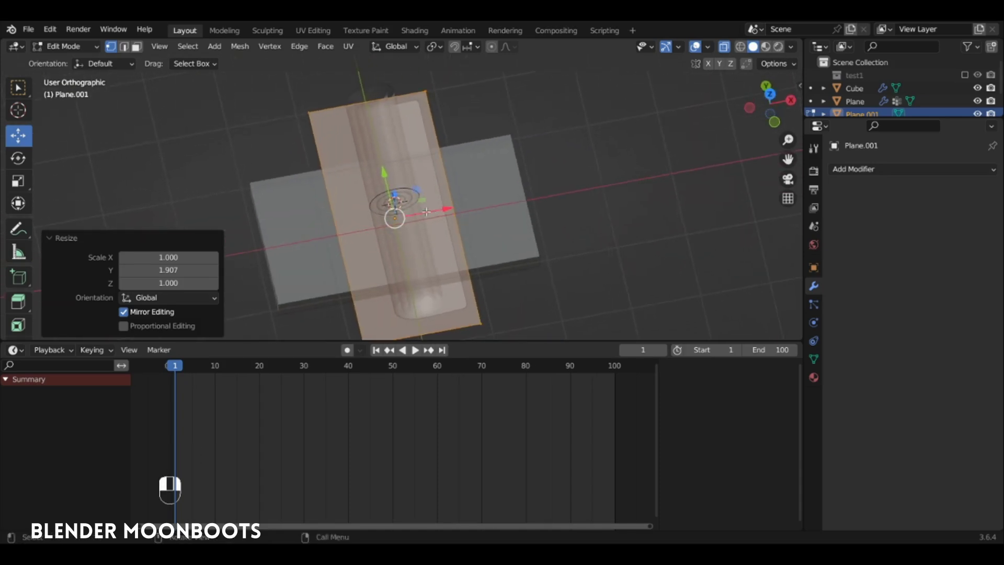
# - Add a single loop cut across the new plane near the middle of its length
pyautogui.hotkey('ctrl', 'r')
pyautogui.click(340, 224)
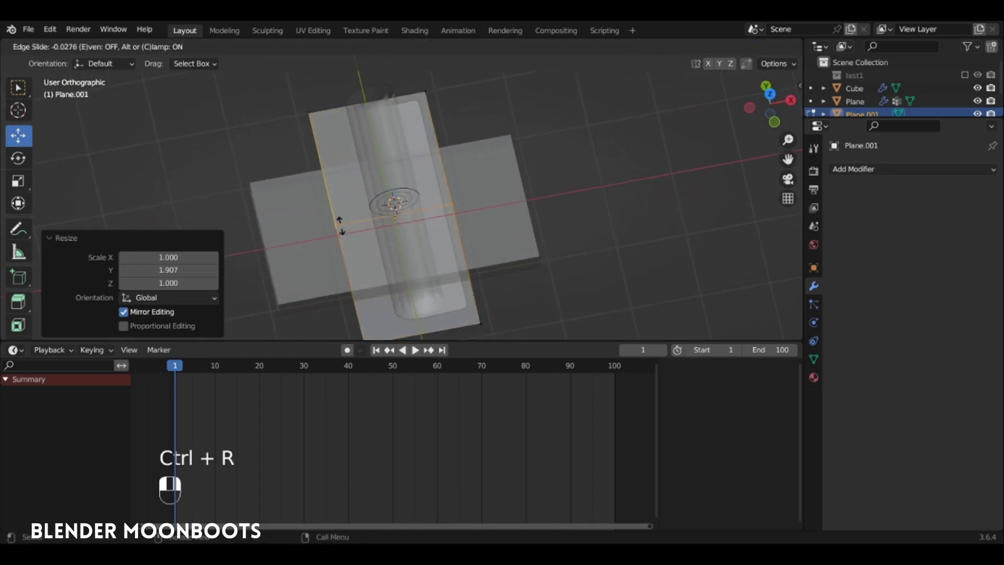
pyautogui.click(340, 224)
pyautogui.keyDown('alt'); pyautogui.moveTo(361, 217); pyautogui.dragTo(427, 208); pyautogui.keyUp('alt')
# - Subdivide the new plane's whole mesh with 4 cuts
pyautogui.press('a')
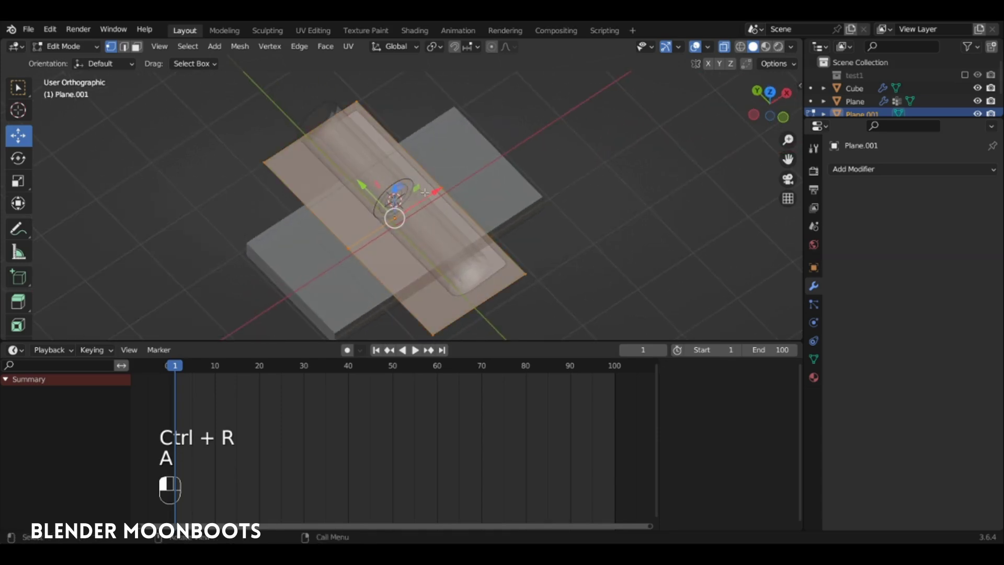
pyautogui.rightClick(423, 194)
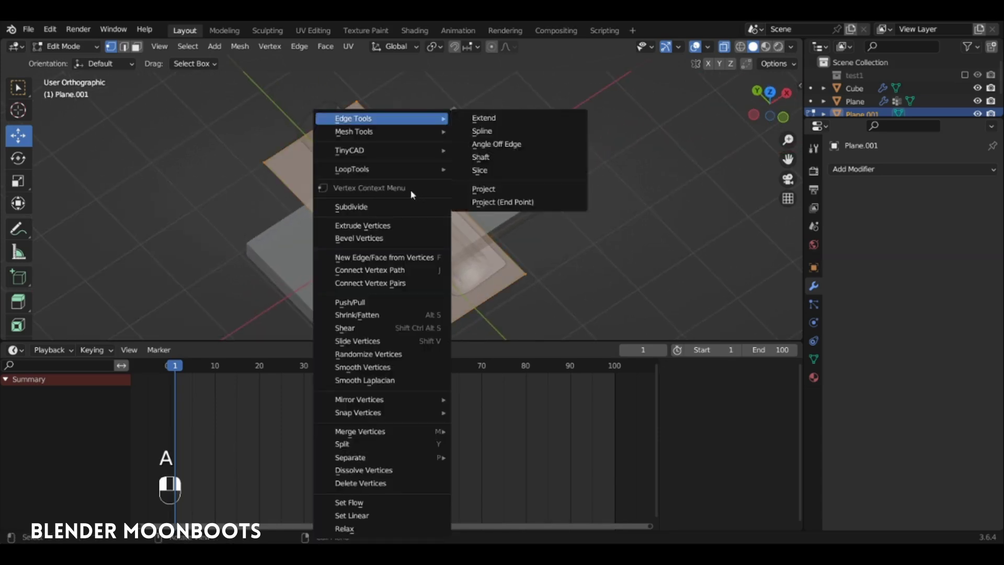
pyautogui.click(383, 206)
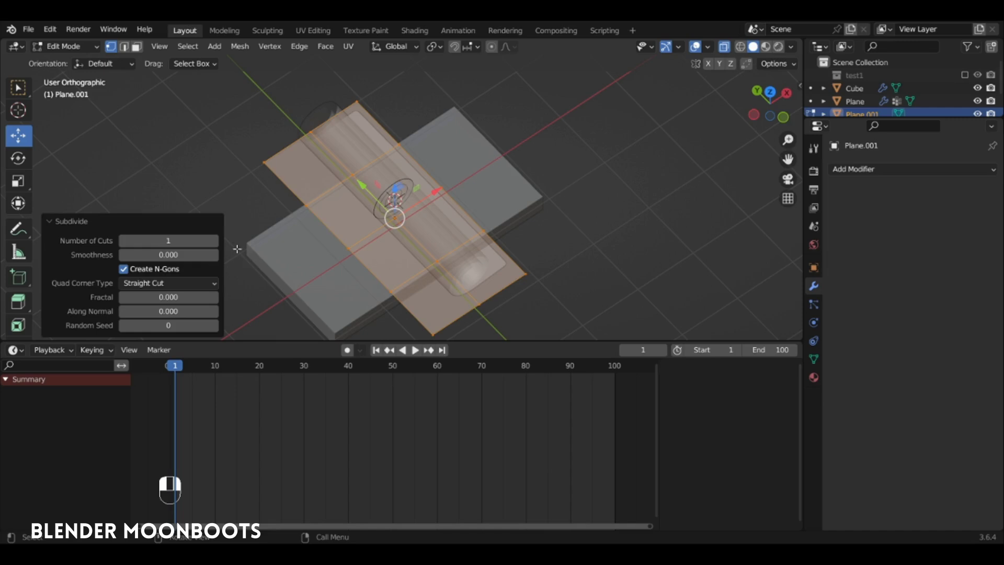
pyautogui.click(214, 241)
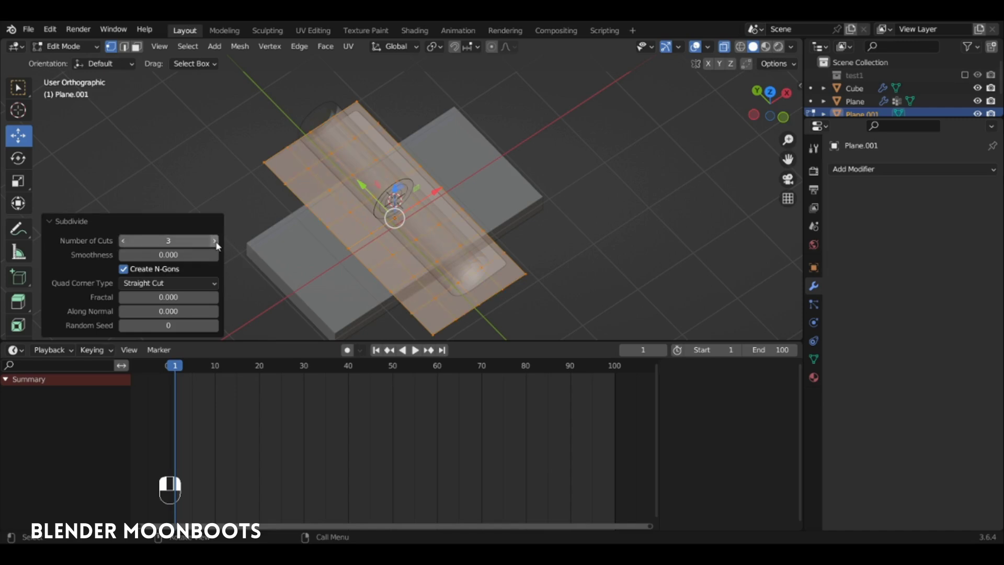
pyautogui.click(215, 241)
pyautogui.moveTo(325, 235); pyautogui.dragTo(333, 216, button='middle')
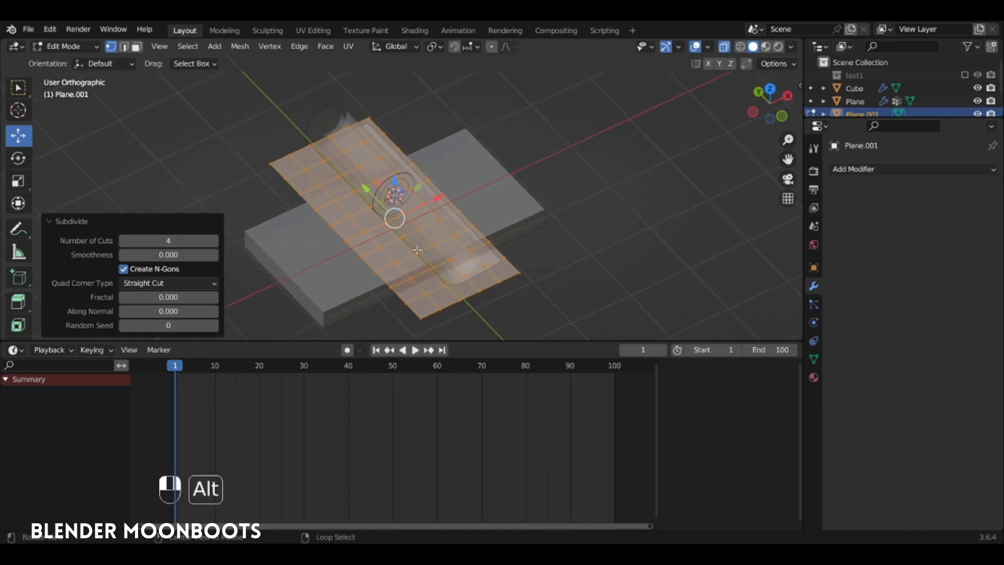
pyautogui.moveTo(417, 250); pyautogui.dragTo(440, 228, button='middle')
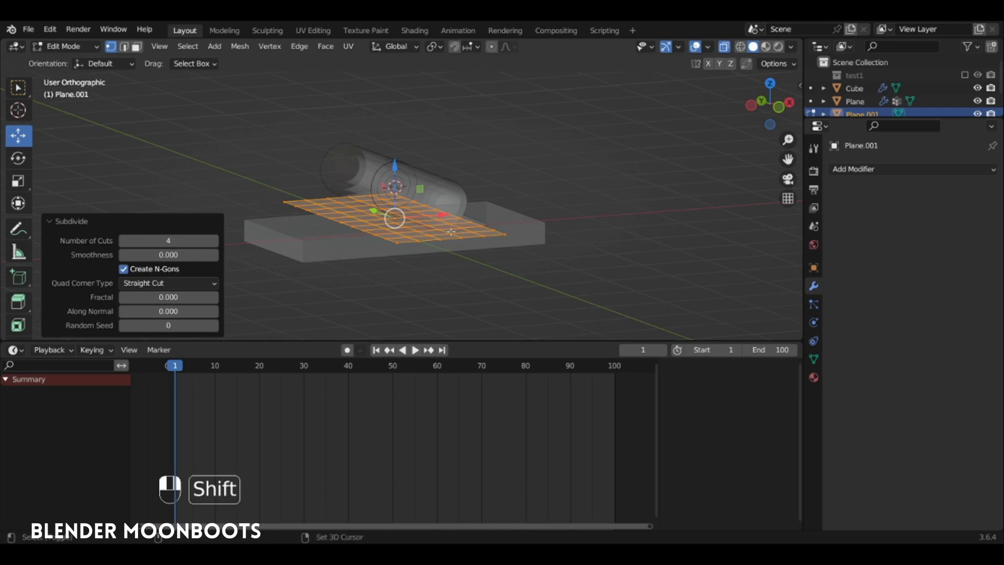
# - Duplicate the subdivided plane mesh 0.23975 m upward along Z and repeat the duplication three times to build a stack of layers
pyautogui.hotkey('shift', 'd')
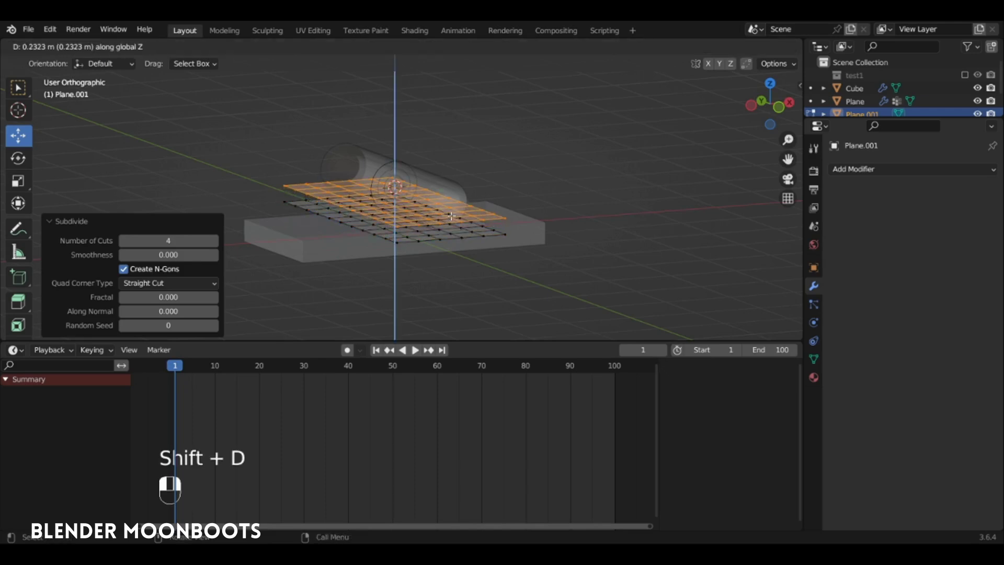
pyautogui.click(451, 222)
pyautogui.hotkey('shift', 'r')
pyautogui.hotkey('shift', 'r')
pyautogui.hotkey('shift', 'r')
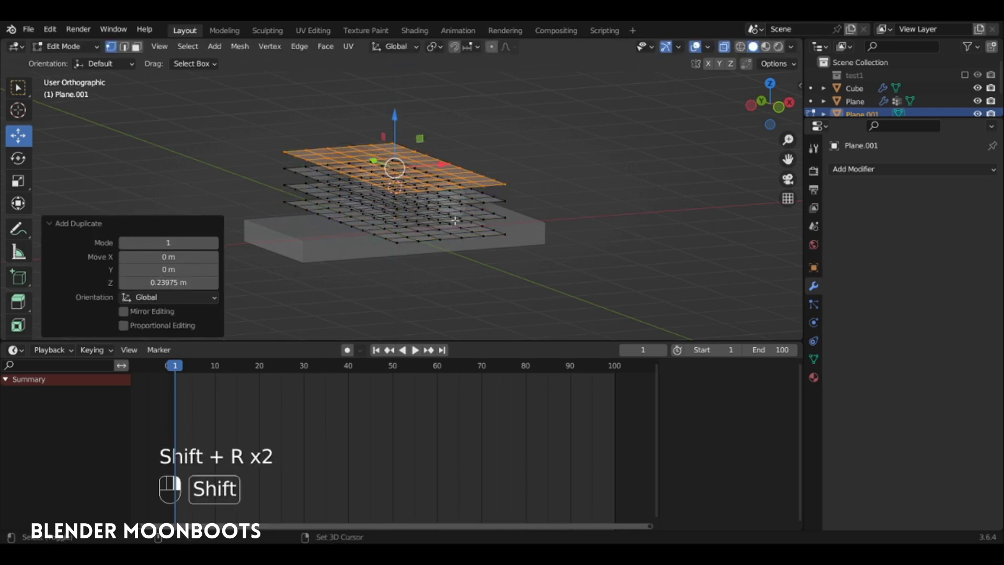
pyautogui.keyDown('alt'); pyautogui.moveTo(456, 217); pyautogui.dragTo(441, 188, button='middle'); pyautogui.keyUp('alt')
pyautogui.press('Tab')
# - Examine how the stacked layers enclose the rolled cloth from several angles, in both Edit and Object Mode
pyautogui.moveTo(395, 169); pyautogui.dragTo(395, 171)
pyautogui.keyDown('alt'); pyautogui.moveTo(392, 177); pyautogui.dragTo(475, 171); pyautogui.keyUp('alt')
pyautogui.press('Tab')
pyautogui.press('Tab')
pyautogui.press('Tab')
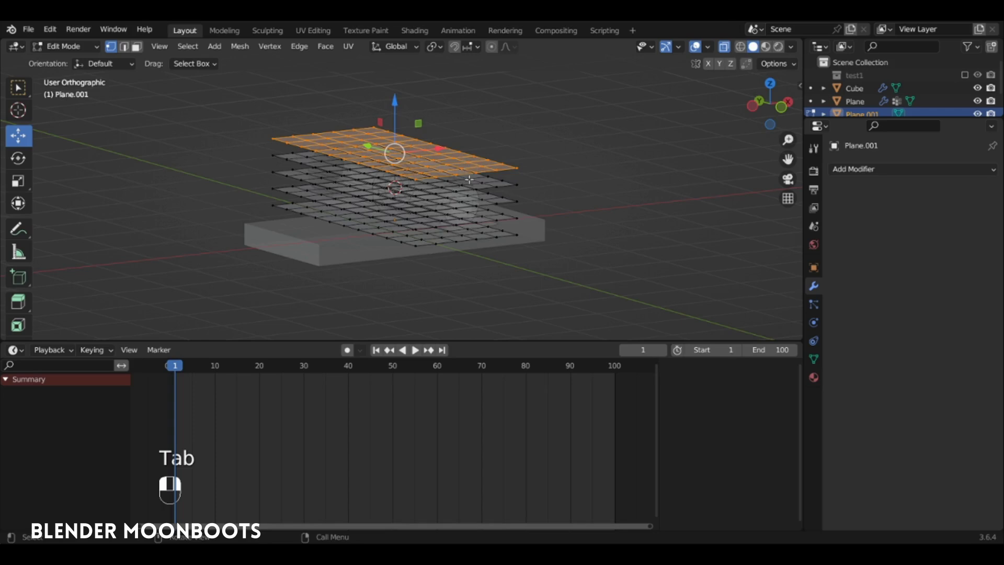
pyautogui.press('Tab')
pyautogui.moveTo(481, 176)
pyautogui.keyDown('alt'); pyautogui.mouseDown()
pyautogui.moveTo(467, 195)
pyautogui.moveTo(463, 186)
pyautogui.mouseUp(); pyautogui.keyUp('alt')
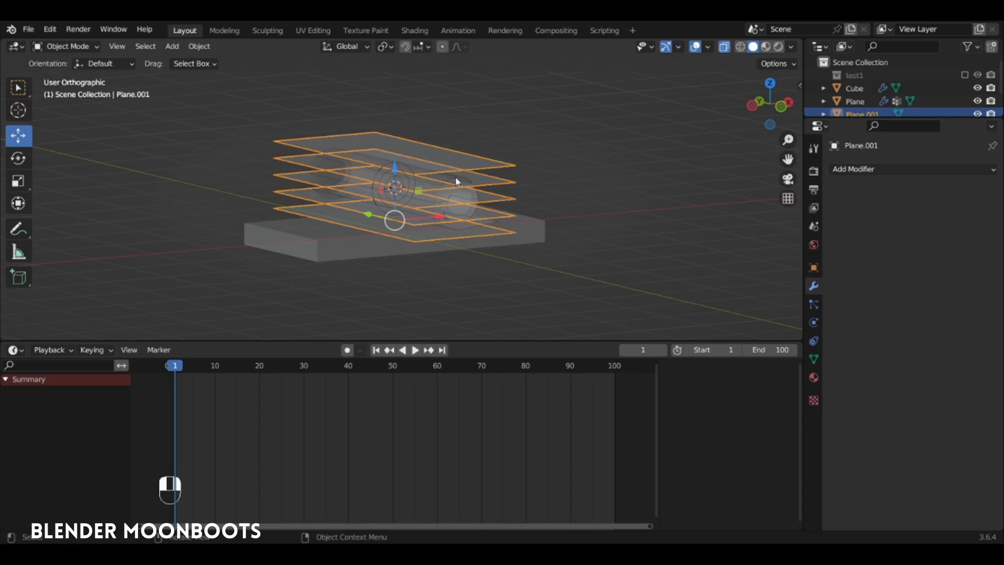
pyautogui.keyDown('alt'); pyautogui.moveTo(474, 188); pyautogui.dragTo(460, 236); pyautogui.keyUp('alt')
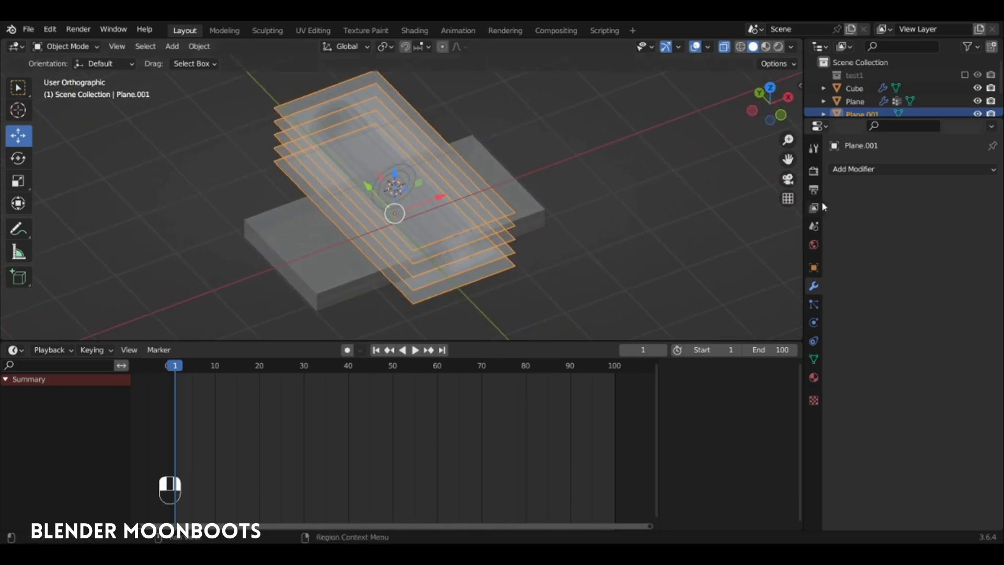
# - Set the stacked plane object's viewport display to Bounds and turn off X-ray display
pyautogui.click(813, 267)
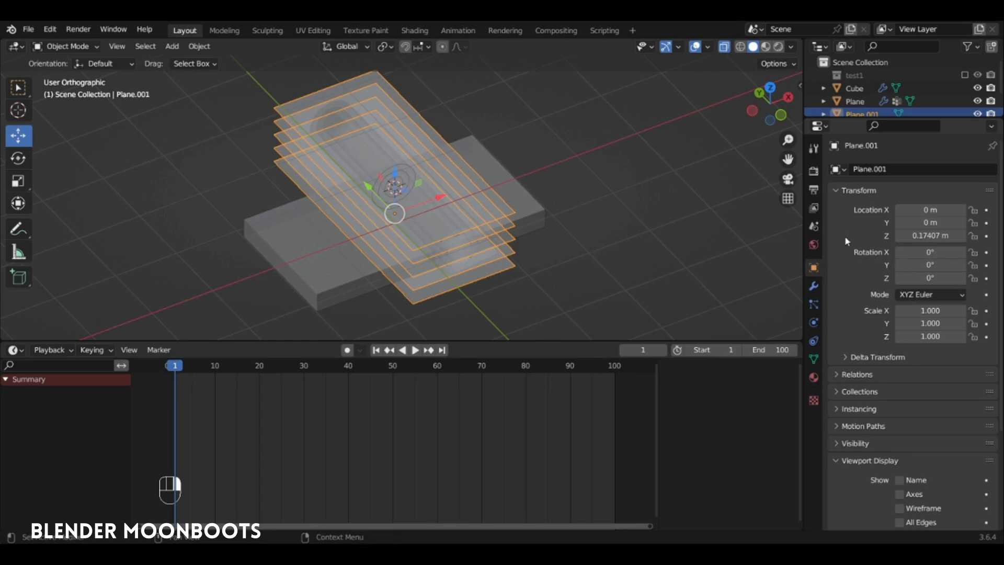
pyautogui.scroll(-5, 857, 319)
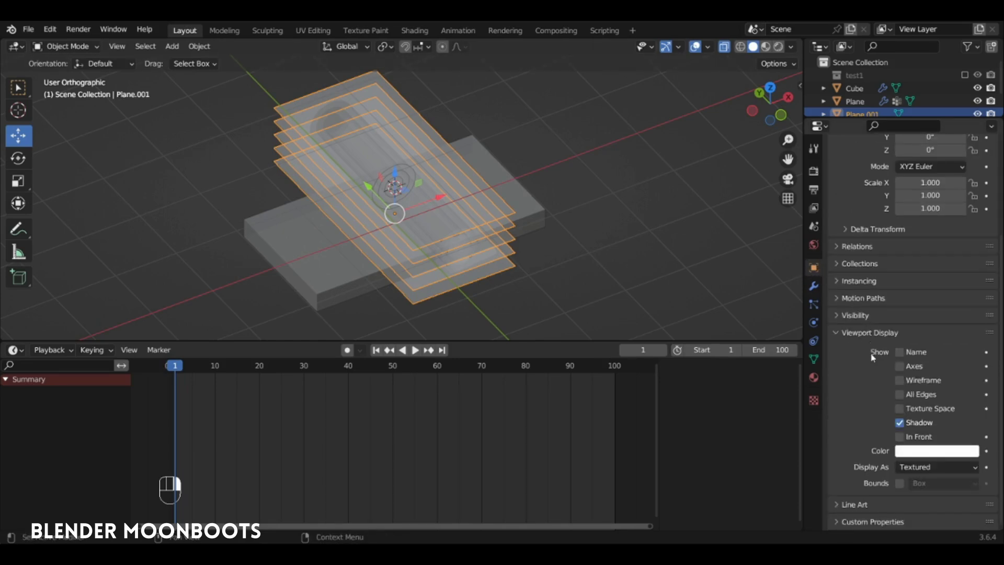
pyautogui.click(931, 468)
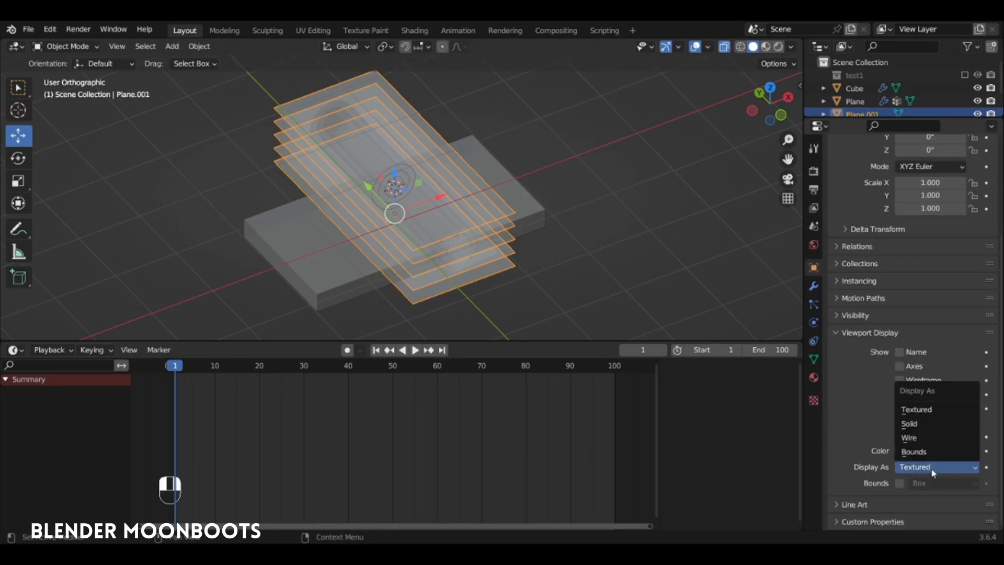
pyautogui.click(932, 453)
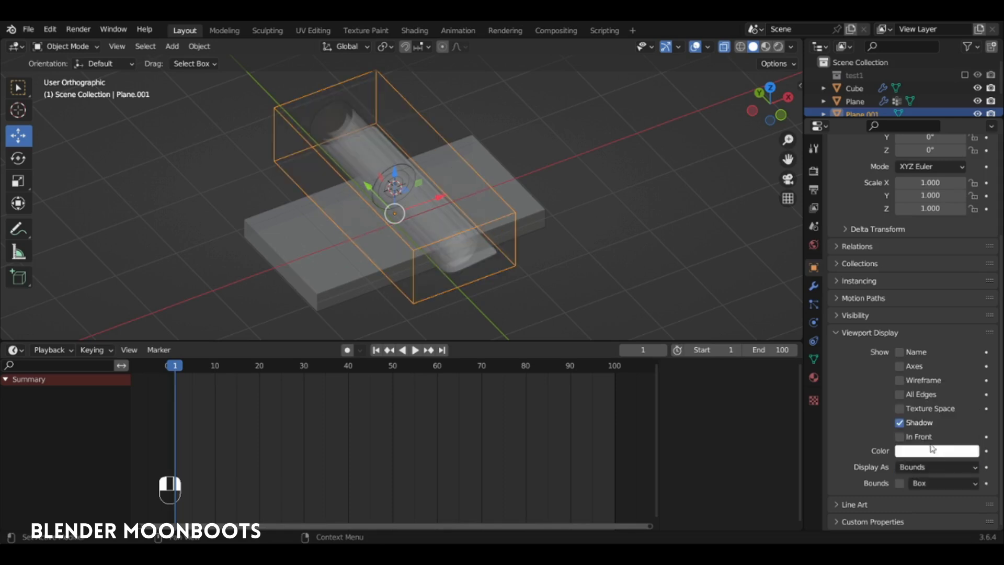
pyautogui.click(486, 259)
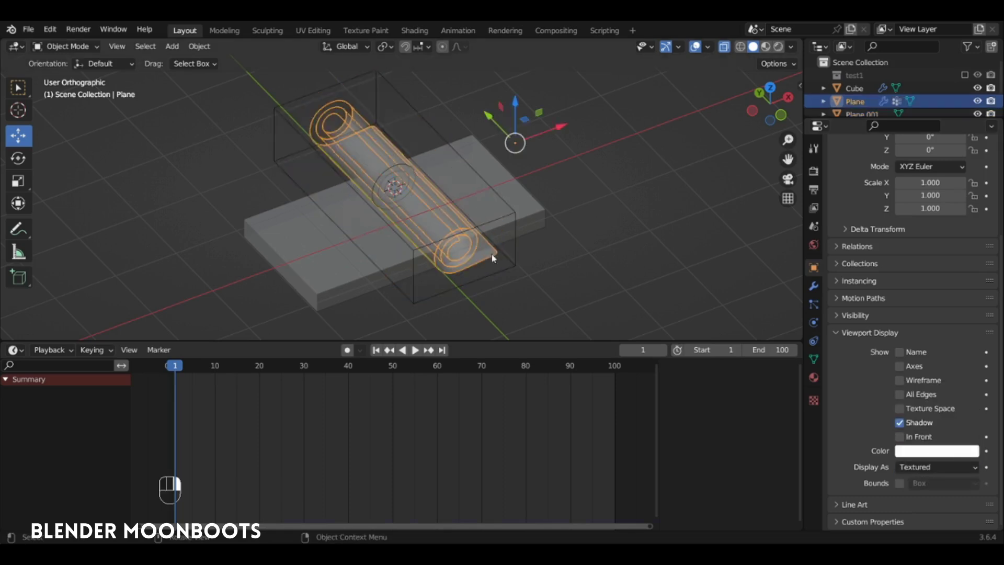
pyautogui.hotkey('alt', 'z')
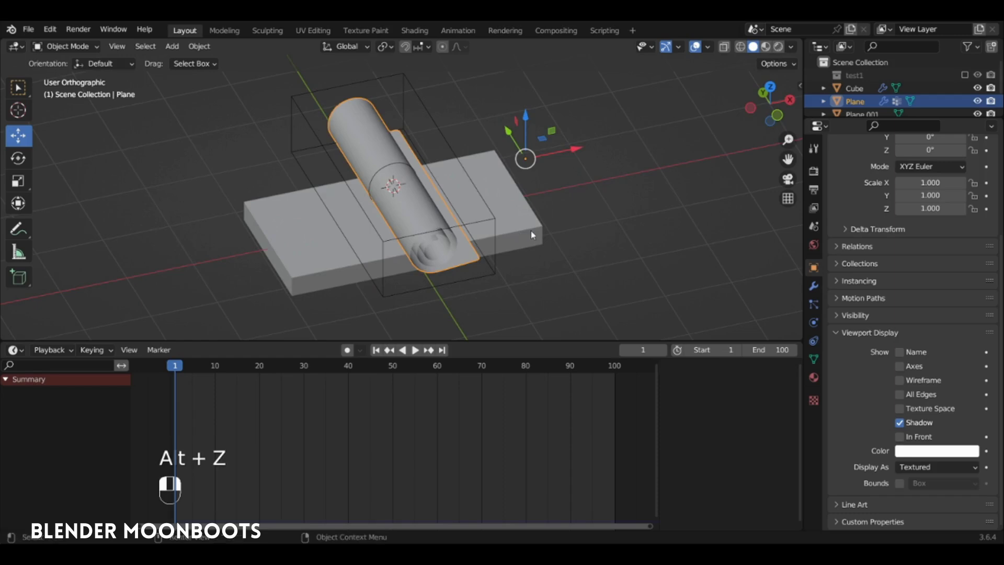
# - Configure the cloth's Vertex Weight Proximity modifier with vertex group Group, target object Plane.001 and proximity mode Geometry
pyautogui.keyDown('alt'); pyautogui.moveTo(531, 231); pyautogui.dragTo(565, 230); pyautogui.keyUp('alt')
pyautogui.click(813, 287)
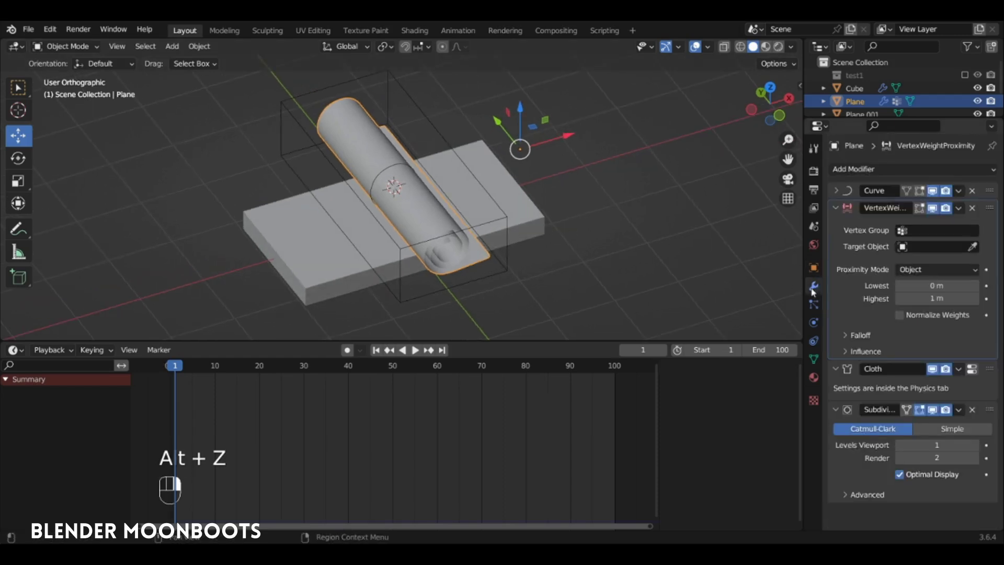
pyautogui.click(920, 229)
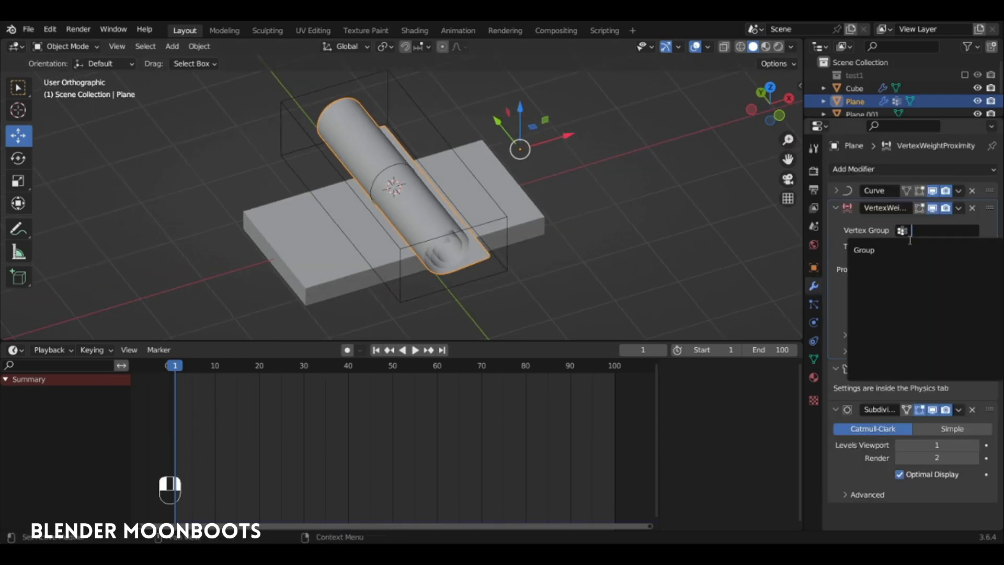
pyautogui.click(891, 250)
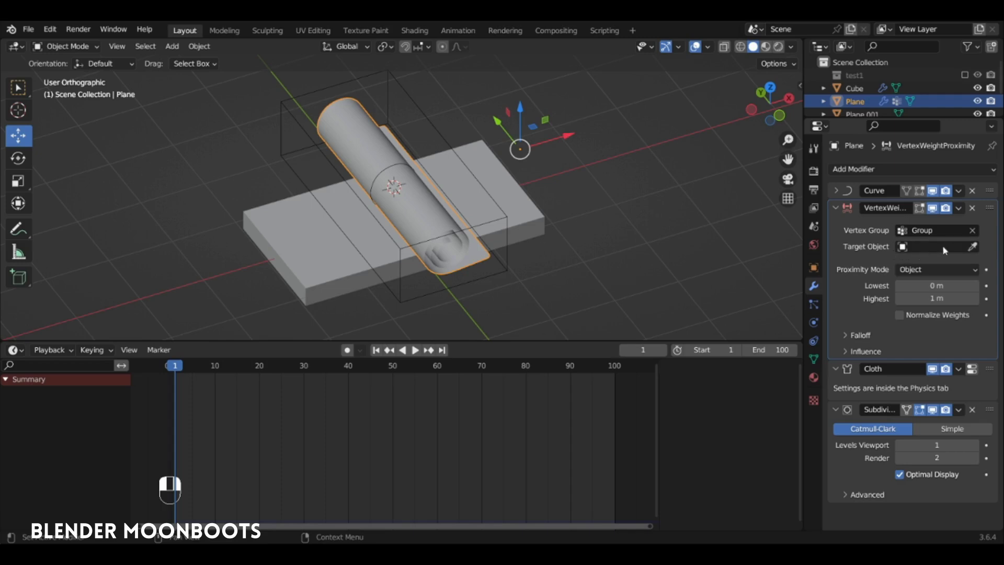
pyautogui.click(973, 246)
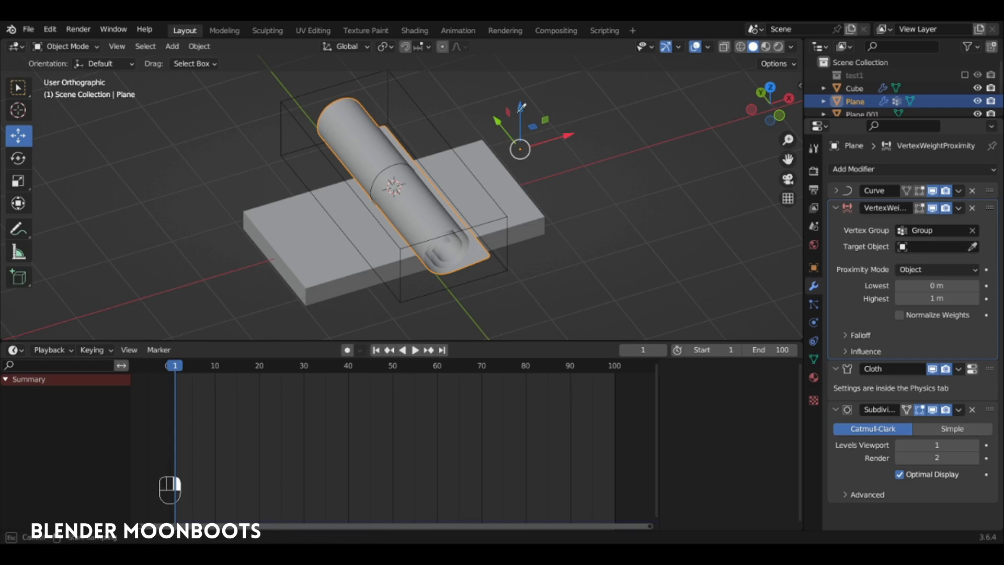
pyautogui.click(418, 106)
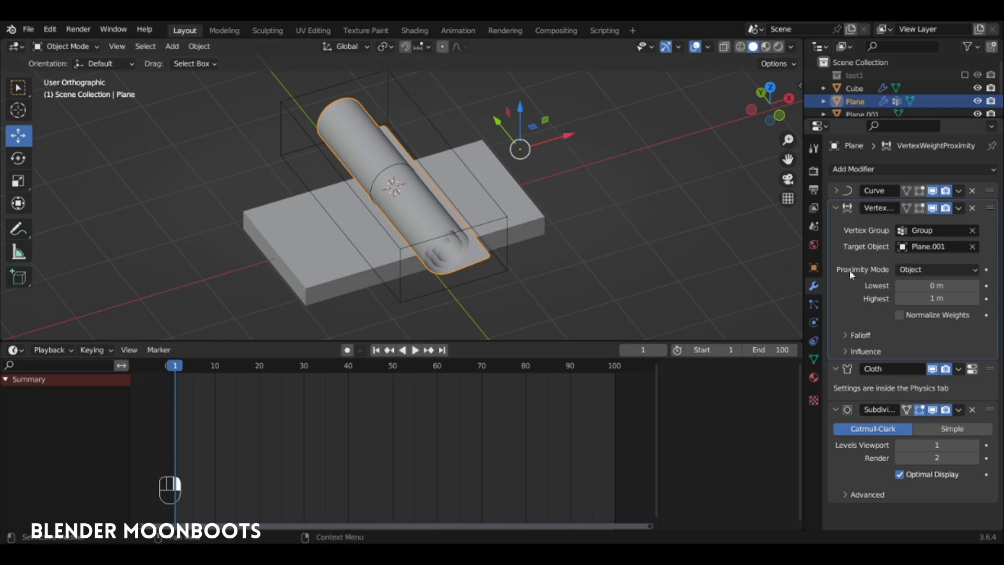
pyautogui.click(920, 269)
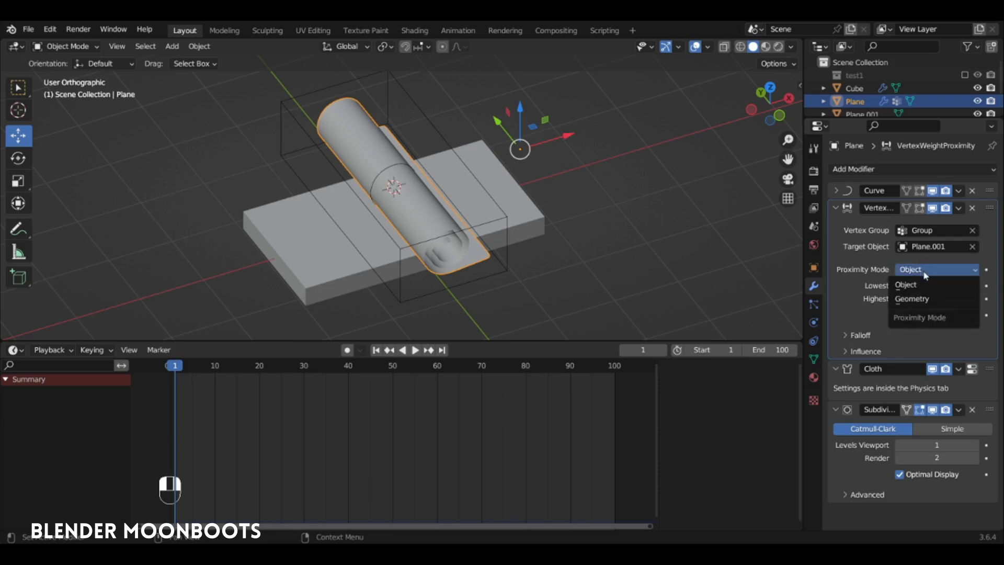
pyautogui.click(919, 300)
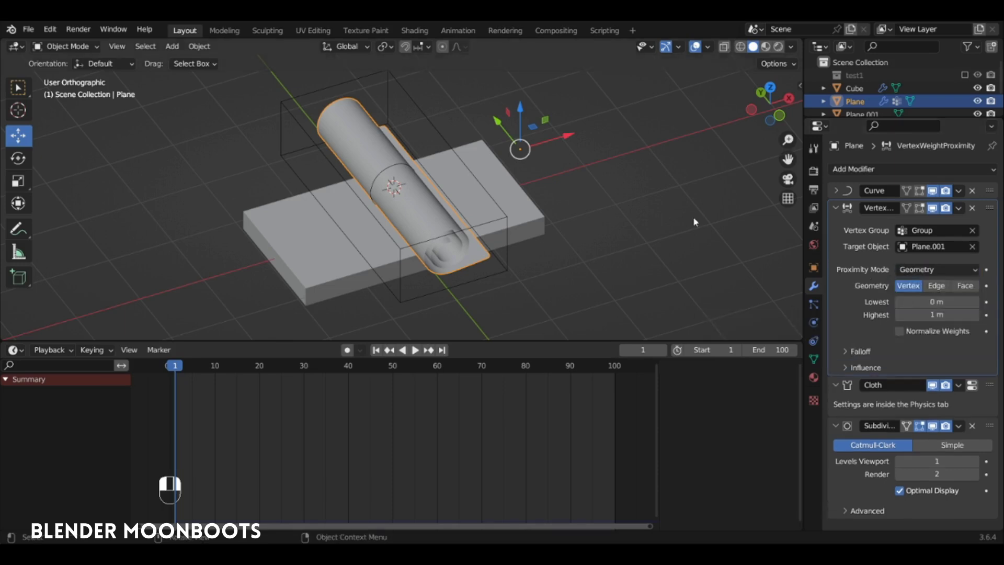
# - Parent the spiral curve and the rolled cloth to the stacked plane object using the Object parent type
pyautogui.keyDown('alt'); pyautogui.moveTo(460, 181); pyautogui.dragTo(672, 241); pyautogui.keyUp('alt')
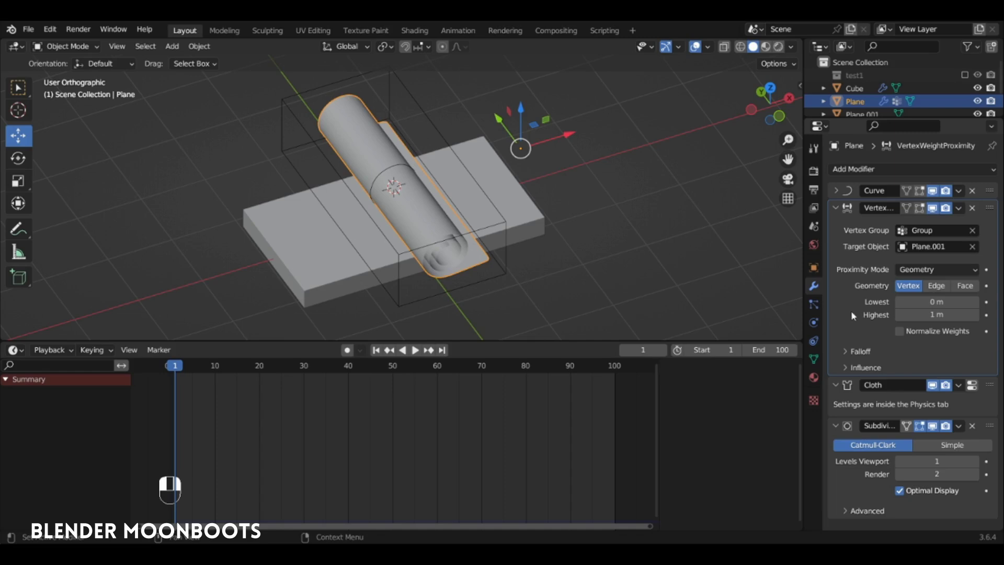
pyautogui.moveTo(635, 256)
pyautogui.keyDown('alt'); pyautogui.mouseDown()
pyautogui.moveTo(597, 239)
pyautogui.moveTo(620, 254)
pyautogui.mouseUp(); pyautogui.keyUp('alt')
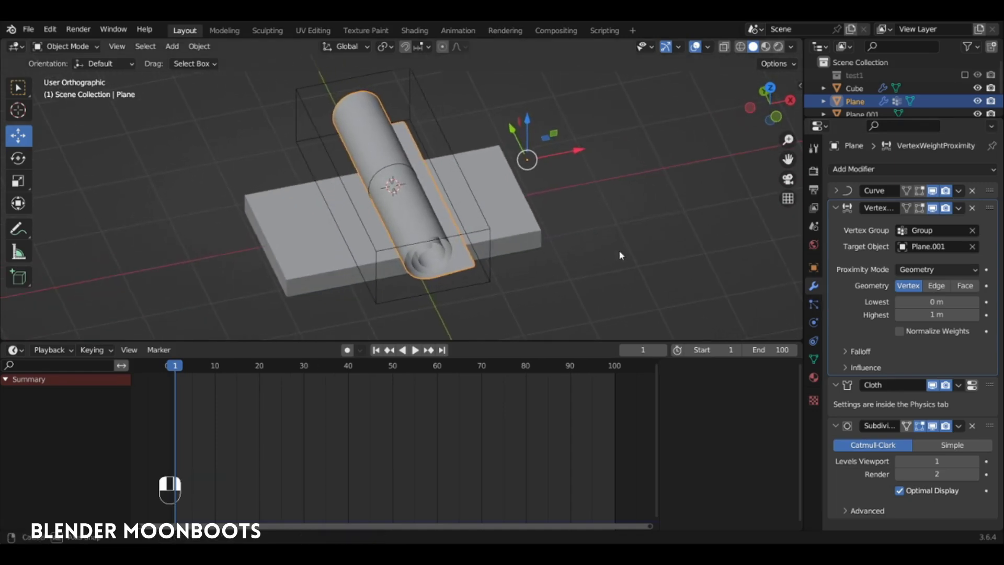
pyautogui.click(397, 166)
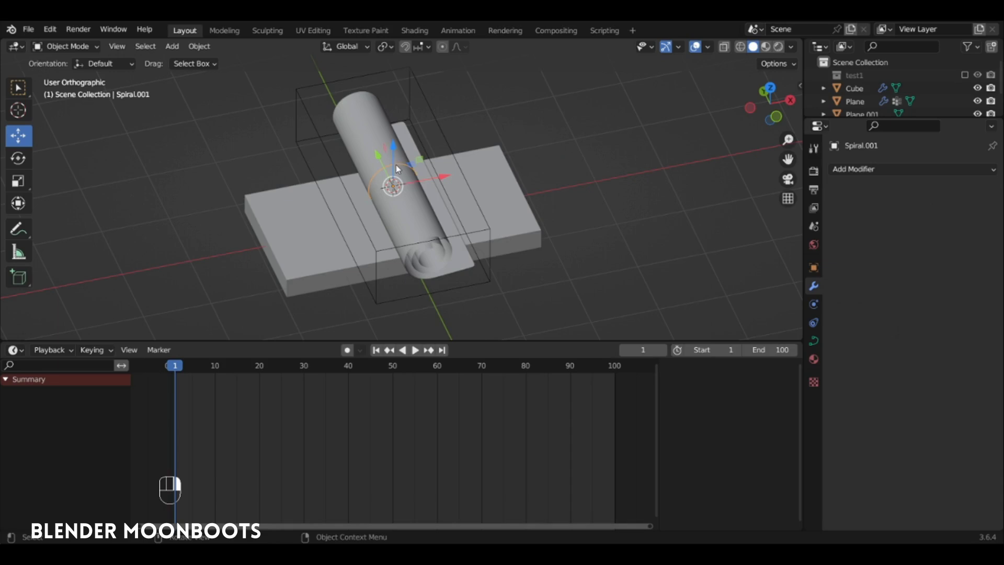
pyautogui.keyDown('shift'); pyautogui.click(381, 112); pyautogui.keyUp('shift')
pyautogui.keyDown('shift'); pyautogui.click(432, 115); pyautogui.keyUp('shift')
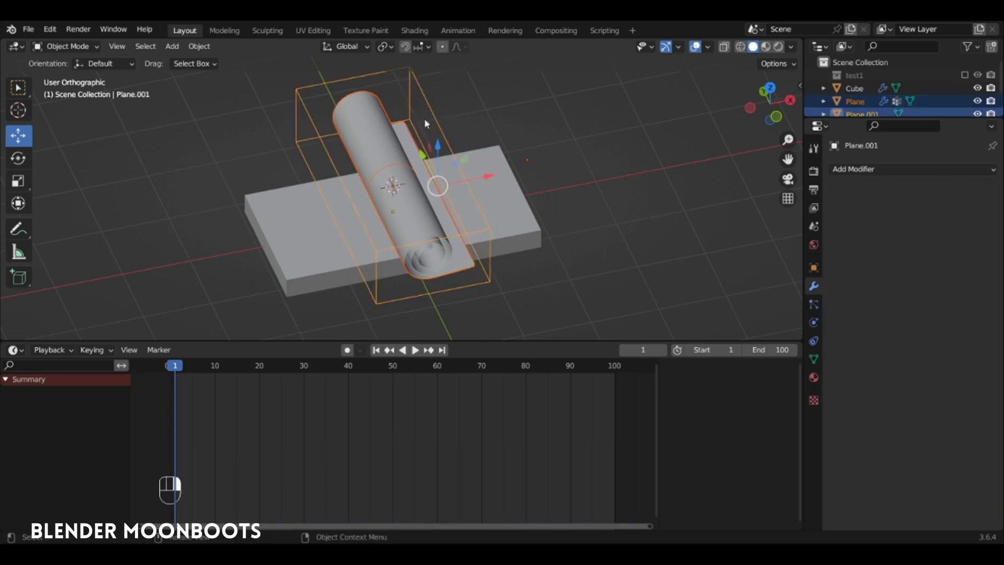
pyautogui.keyDown('alt'); pyautogui.moveTo(424, 118); pyautogui.dragTo(452, 105); pyautogui.keyUp('alt')
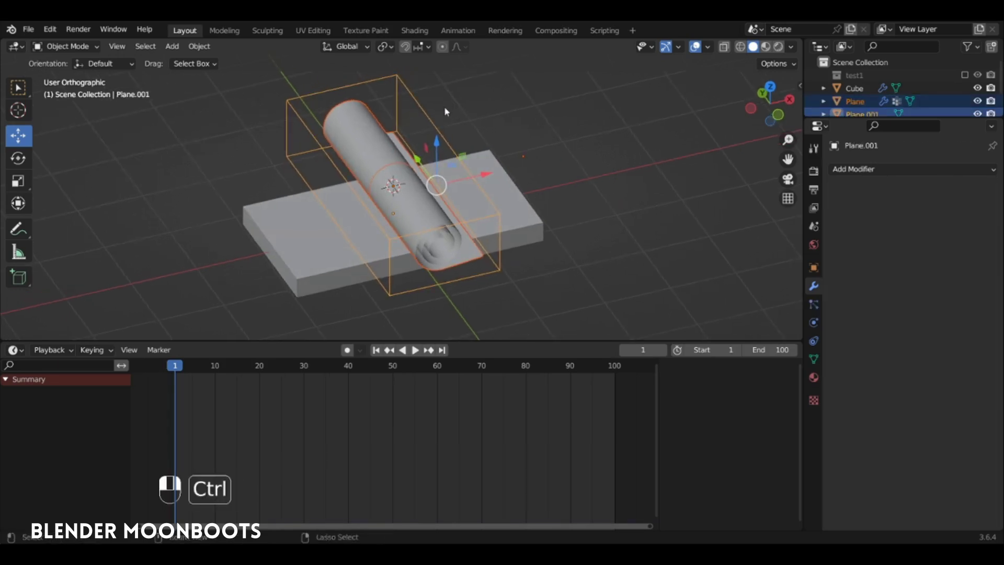
pyautogui.hotkey('ctrl', 'p')
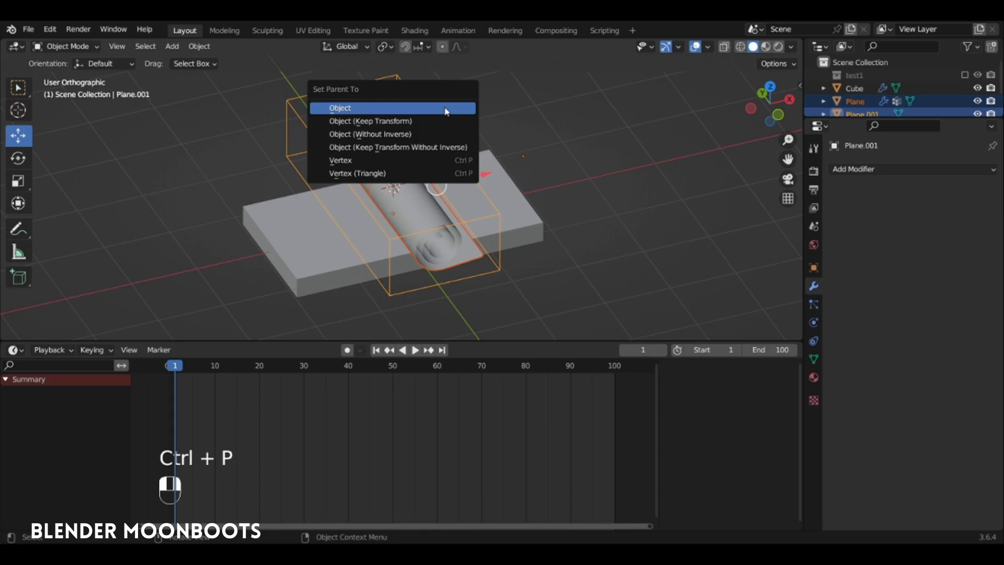
pyautogui.click(445, 108)
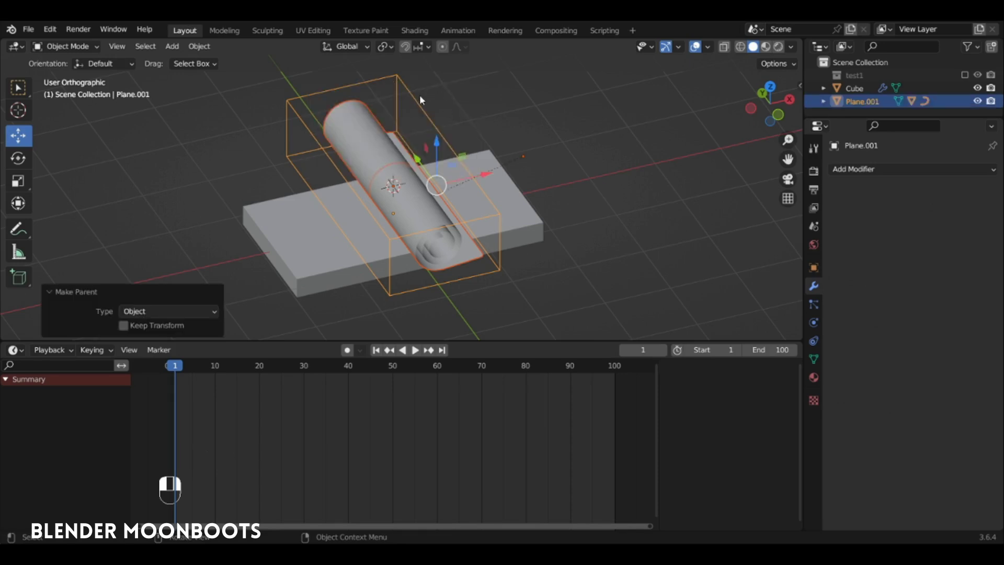
# - Move the parented assembly beyond one end of the slab, raise it 0.13301 m, and insert a Location, Rotation & Scale keyframe at frame 1
pyautogui.moveTo(442, 203); pyautogui.dragTo(542, 130)
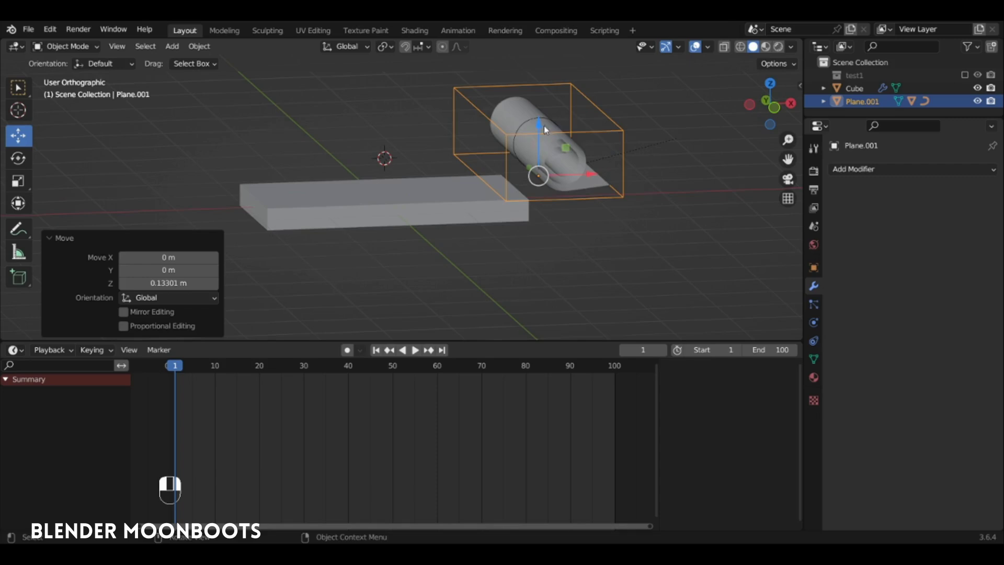
pyautogui.press('i')
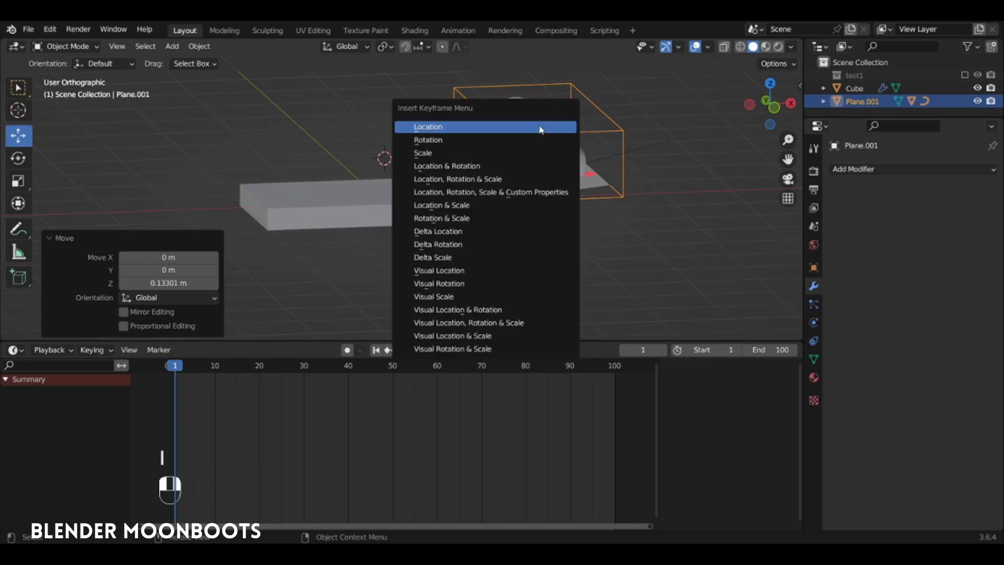
pyautogui.click(530, 182)
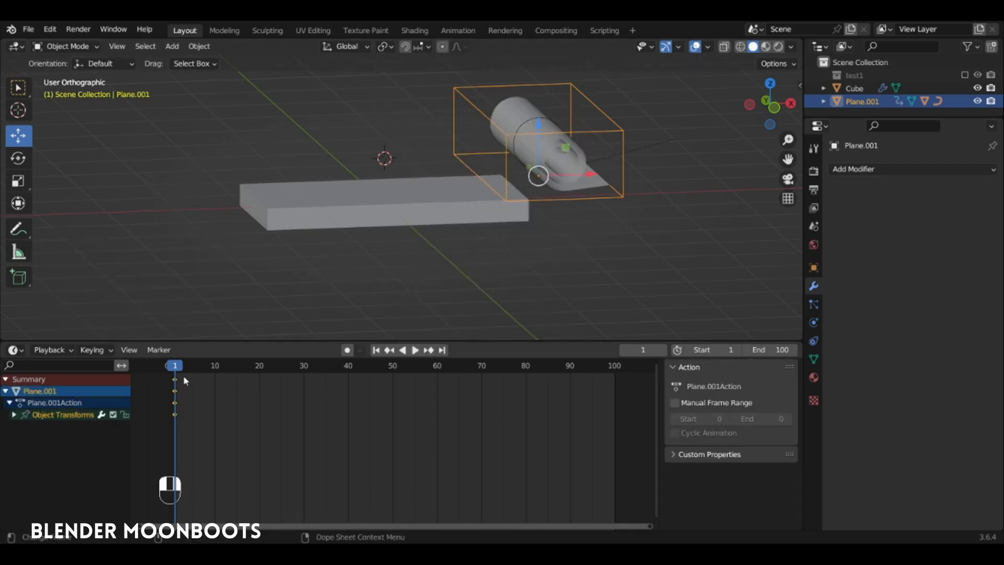
# - At frame 50, move the stacked plane object along X past the opposite end of the slab and insert a keyframe
pyautogui.moveTo(183, 375); pyautogui.dragTo(394, 372)
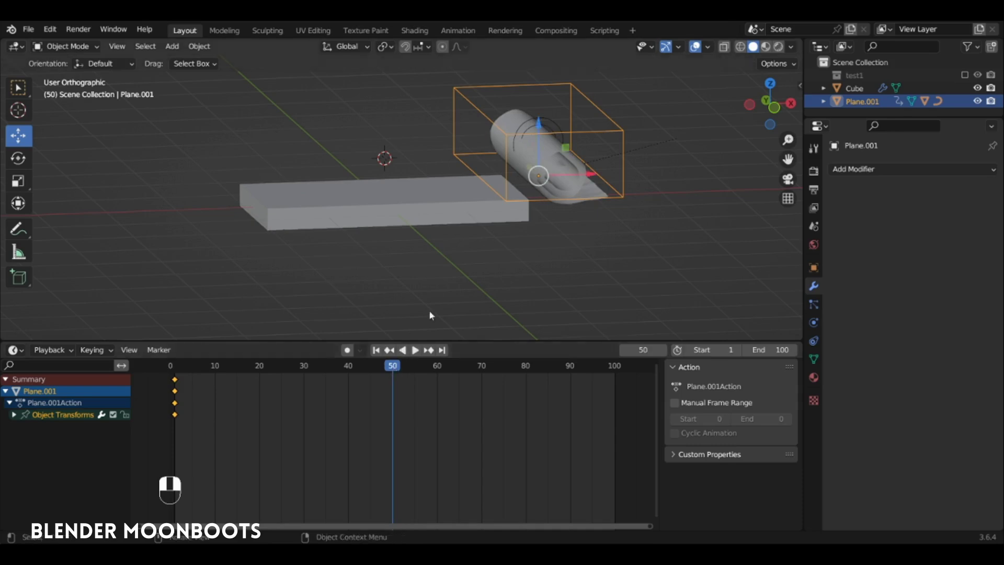
pyautogui.moveTo(589, 174); pyautogui.dragTo(147, 251)
pyautogui.keyDown('ctrl'); pyautogui.keyDown('alt'); pyautogui.moveTo(206, 227); pyautogui.dragTo(328, 220); pyautogui.keyUp('alt'); pyautogui.keyUp('ctrl')
pyautogui.press('i')
pyautogui.click(330, 220)
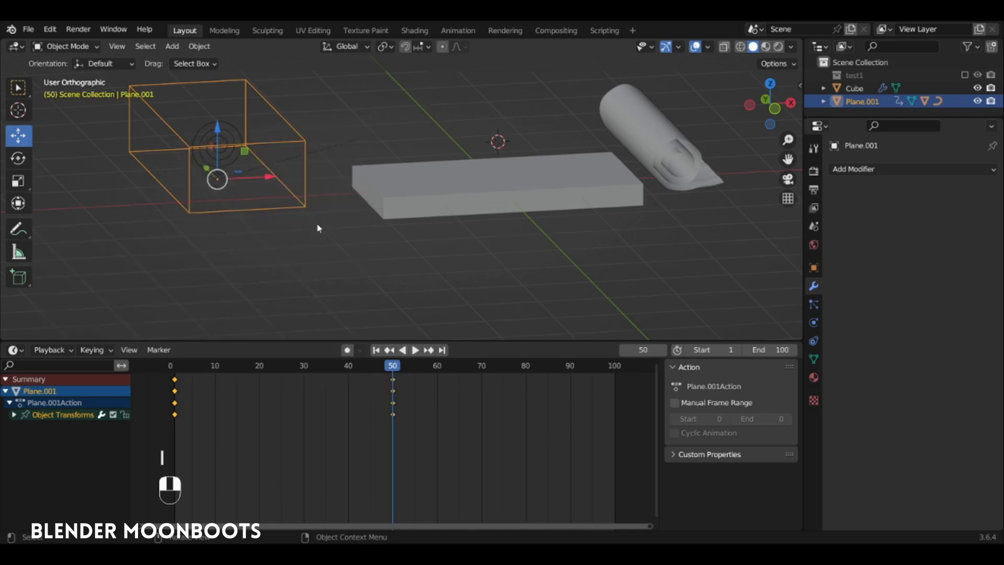
# - Play the animation from frame 1 and scrub back to frame 29 to inspect how the cloth follows
pyautogui.click(182, 372)
pyautogui.press('space')
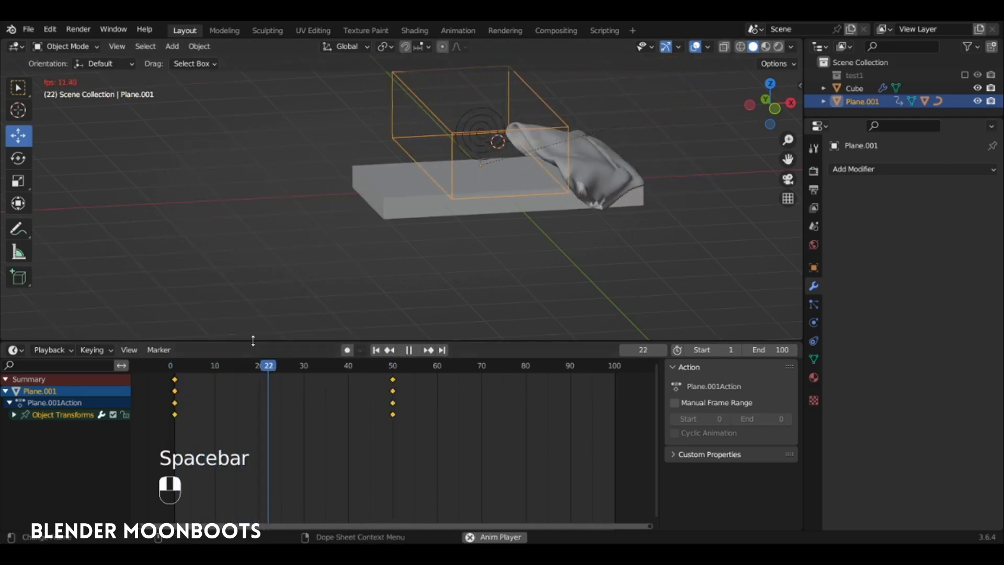
pyautogui.press('space')
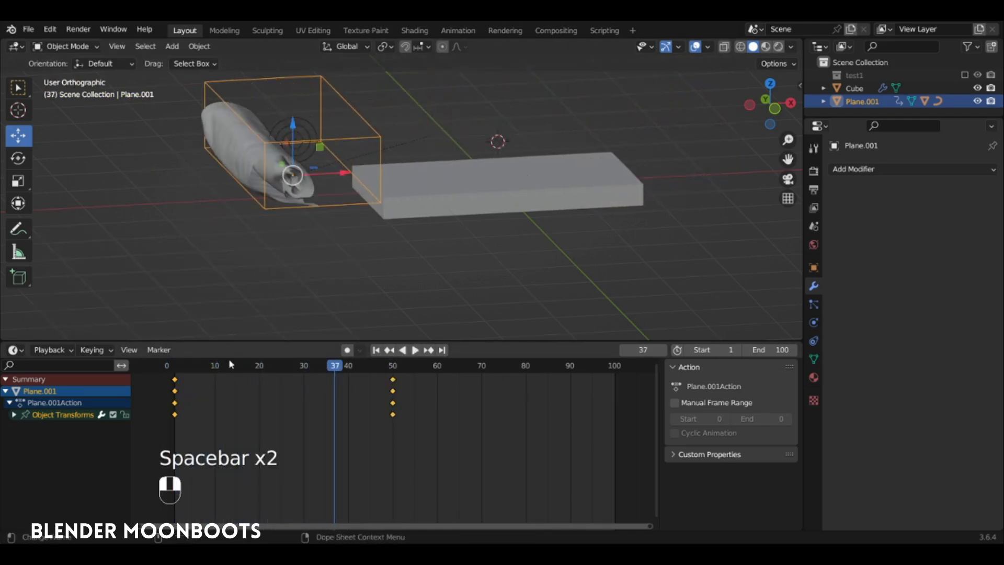
pyautogui.moveTo(231, 364); pyautogui.dragTo(301, 363)
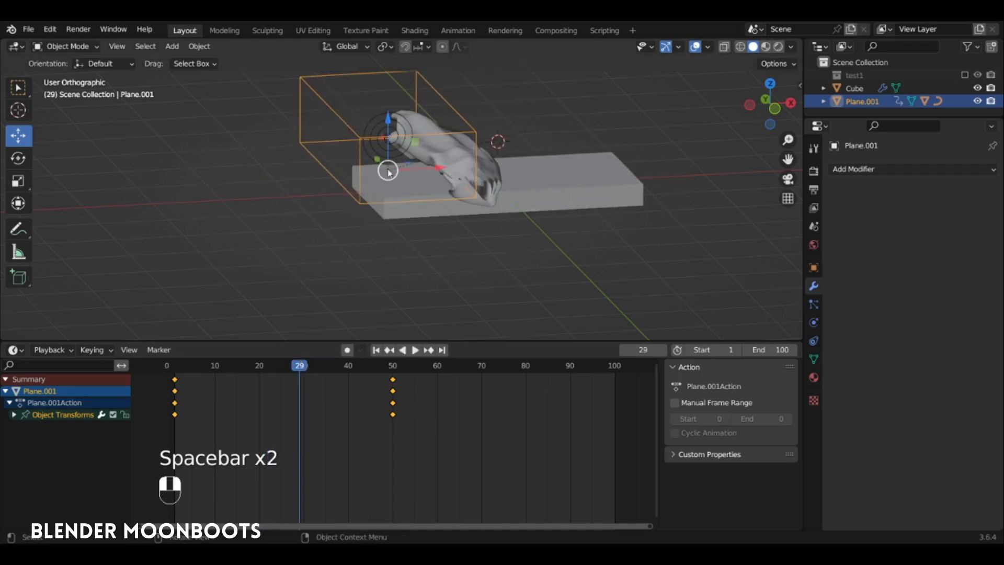
# - Select the rolled cloth, switch to Weight Paint mode, and try proximity distances of 1.6 m for Lowest and 0 m for Highest
pyautogui.keyDown('alt'); pyautogui.click(453, 148); pyautogui.keyUp('alt')
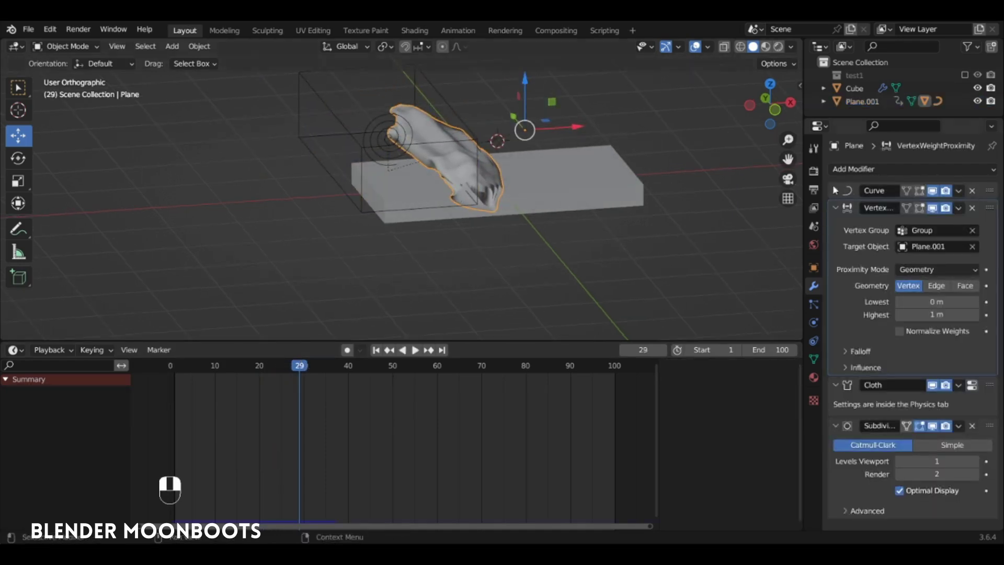
pyautogui.hotkey('ctrl', 'Tab')
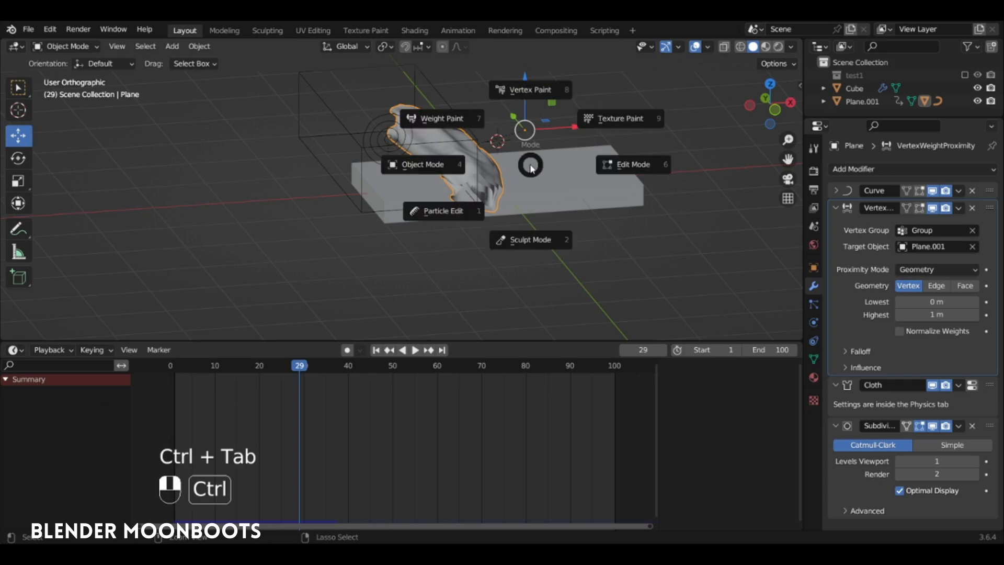
pyautogui.click(442, 118)
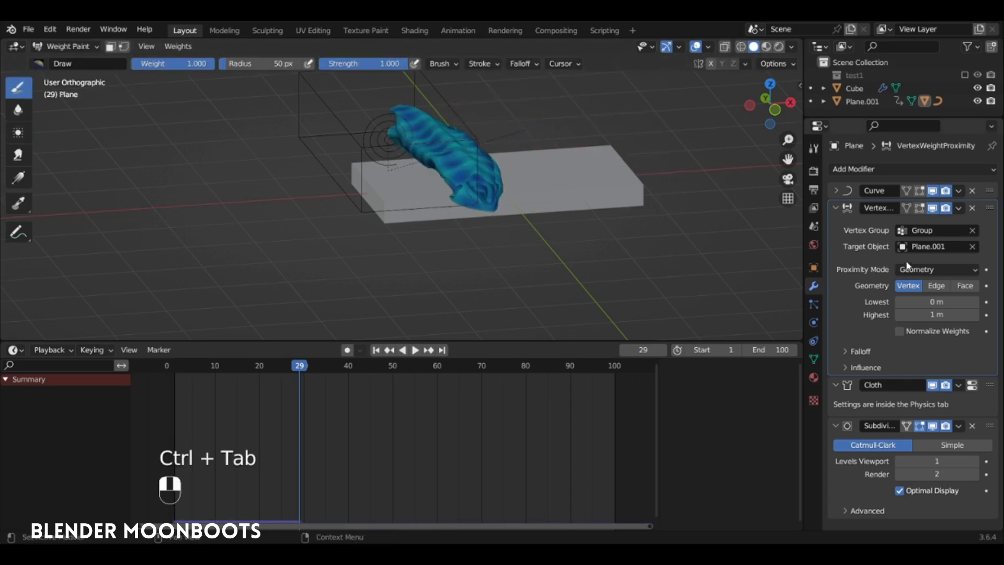
pyautogui.moveTo(901, 305)
pyautogui.mouseDown()
pyautogui.moveTo(947, 303)
pyautogui.moveTo(852, 321)
pyautogui.mouseUp()
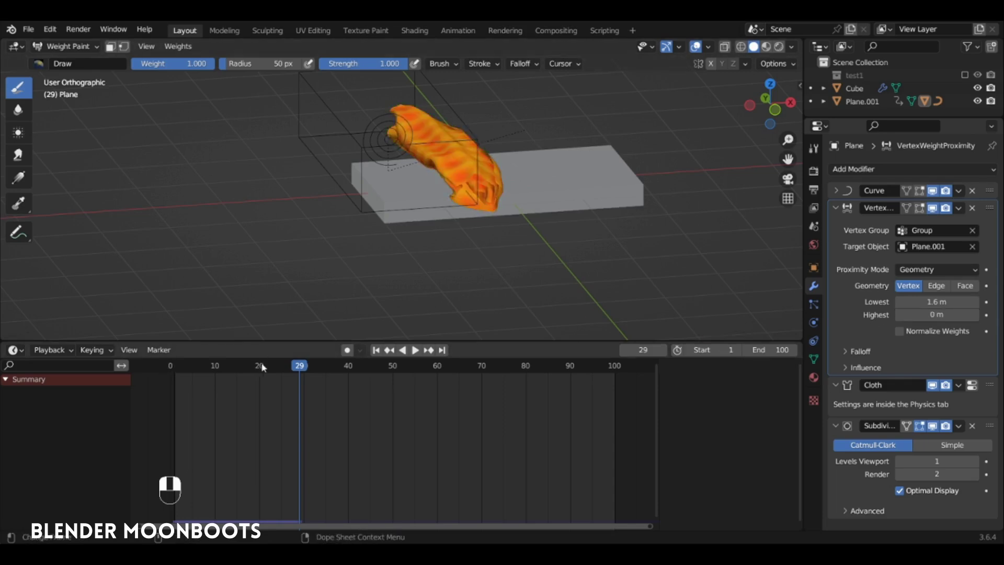
# - Play the animation from the start to frame 27 to check the weights on the moving cloth, and return to Object Mode
pyautogui.moveTo(292, 367); pyautogui.dragTo(178, 369)
pyautogui.press('space')
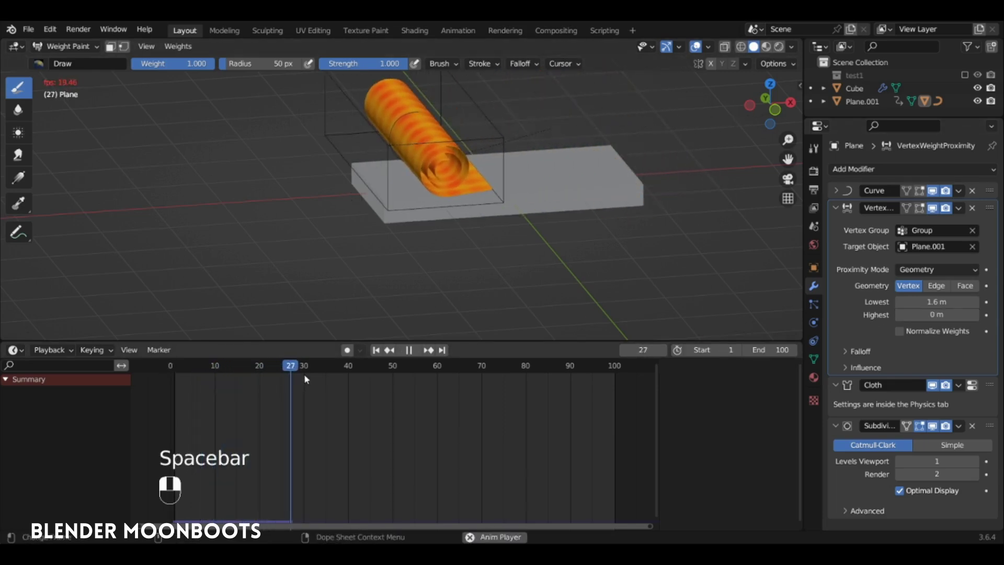
pyautogui.press('space')
pyautogui.hotkey('ctrl', 'Tab')
pyautogui.hotkey('ctrl', 'Tab')
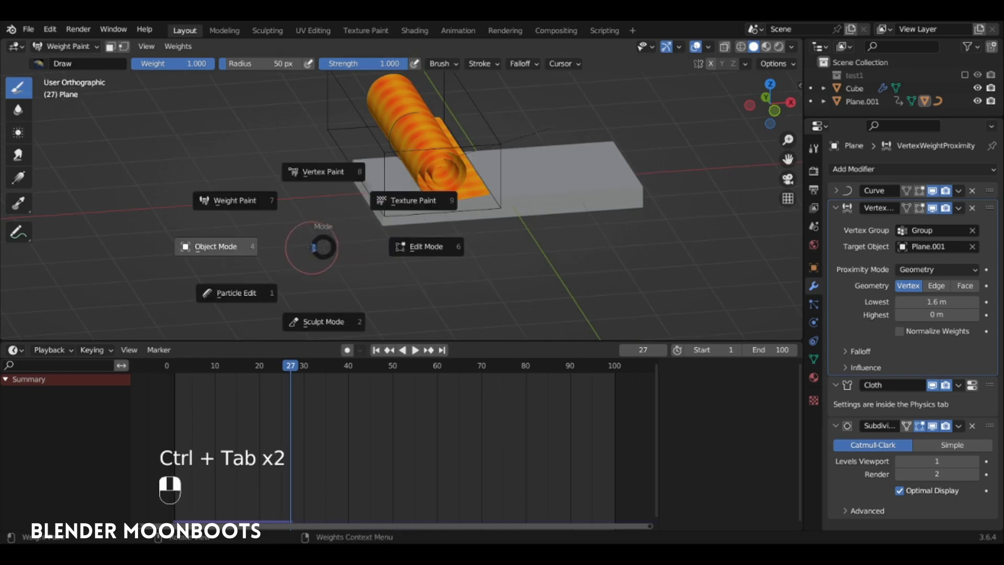
pyautogui.click(233, 244)
# - Set the proximity modifier's Lowest and Highest distances to 0 m and play the animation from frame 4 to frame 22
pyautogui.rightClick(927, 297)
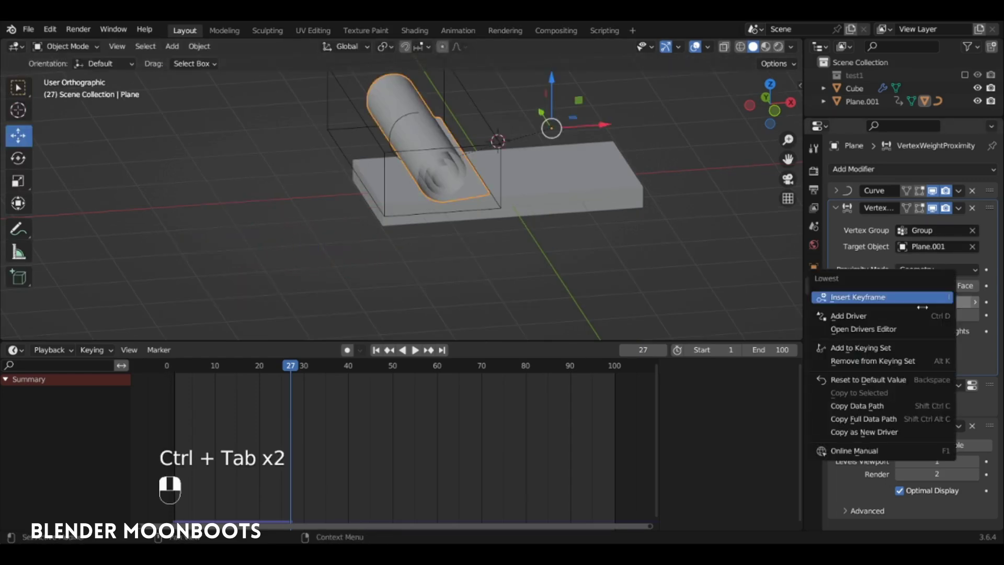
pyautogui.press('Escape')
pyautogui.rightClick(932, 313)
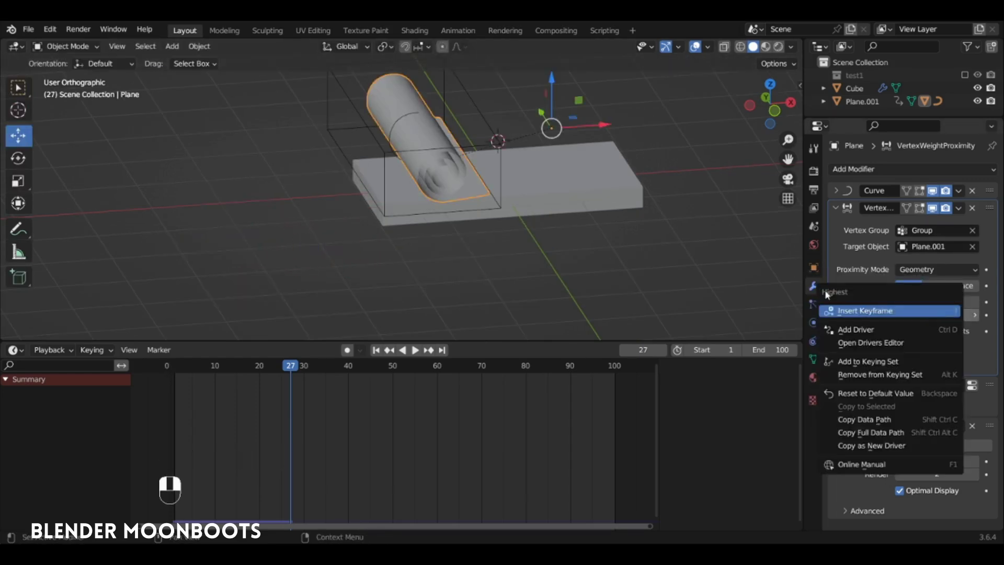
pyautogui.hotkey('alt', 'a')
pyautogui.moveTo(225, 369); pyautogui.dragTo(188, 373)
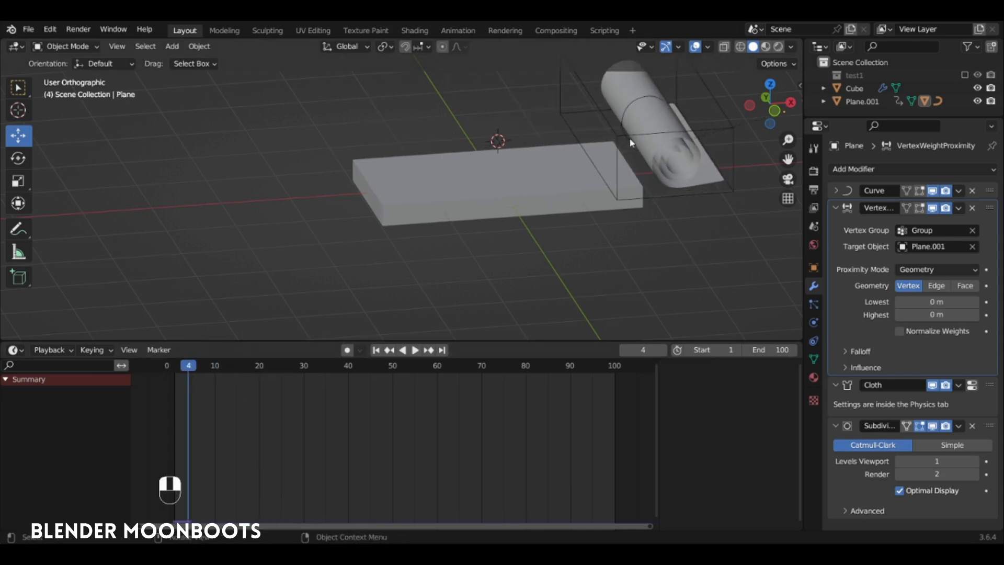
pyautogui.press('space')
pyautogui.press('space')
# - Move the cloth along X at frame 22 to test how it unrolls along the spiral curve
pyautogui.keyDown('ctrl'); pyautogui.keyDown('alt'); pyautogui.click(476, 173); pyautogui.keyUp('alt'); pyautogui.keyUp('ctrl')
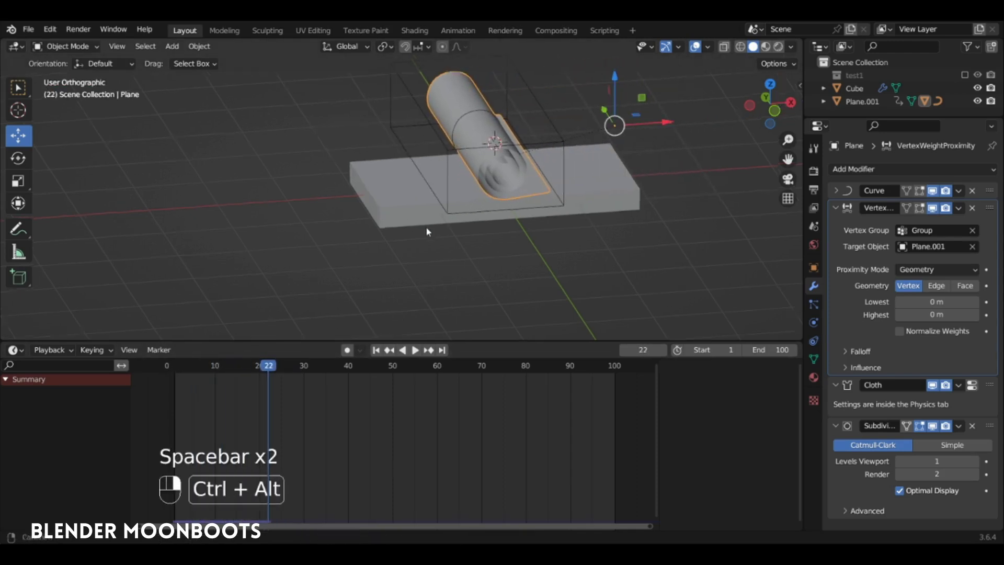
pyautogui.moveTo(428, 232); pyautogui.dragTo(461, 195, button='middle')
pyautogui.moveTo(592, 141); pyautogui.dragTo(546, 146)
# - At frame 1, move the cloth 3.2448 m plus 0.2059 m along X and insert a Location, Rotation & Scale keyframe
pyautogui.click(176, 369)
pyautogui.keyDown('ctrl'); pyautogui.keyDown('alt'); pyautogui.moveTo(351, 249); pyautogui.dragTo(332, 286); pyautogui.keyUp('alt'); pyautogui.keyUp('ctrl')
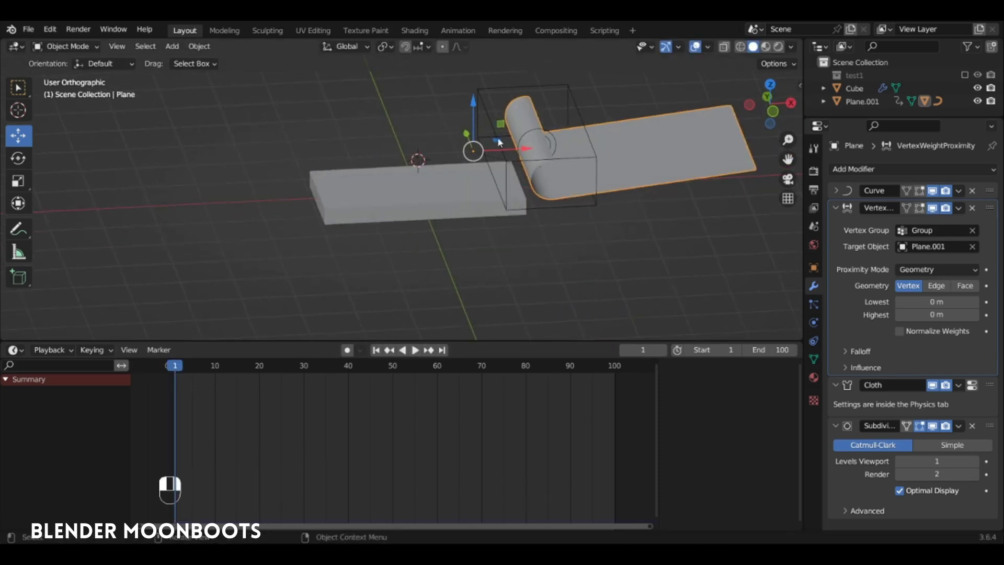
pyautogui.moveTo(526, 151); pyautogui.dragTo(706, 156)
pyautogui.keyDown('alt'); pyautogui.keyDown('shift'); pyautogui.moveTo(647, 172); pyautogui.dragTo(581, 190); pyautogui.keyUp('shift'); pyautogui.keyUp('alt')
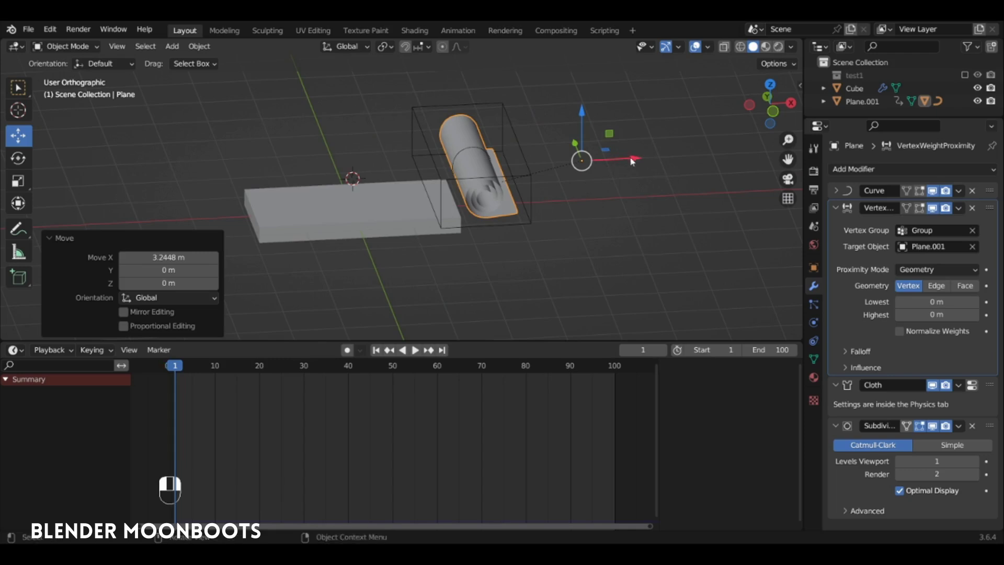
pyautogui.moveTo(634, 158); pyautogui.dragTo(645, 159)
pyautogui.press('i')
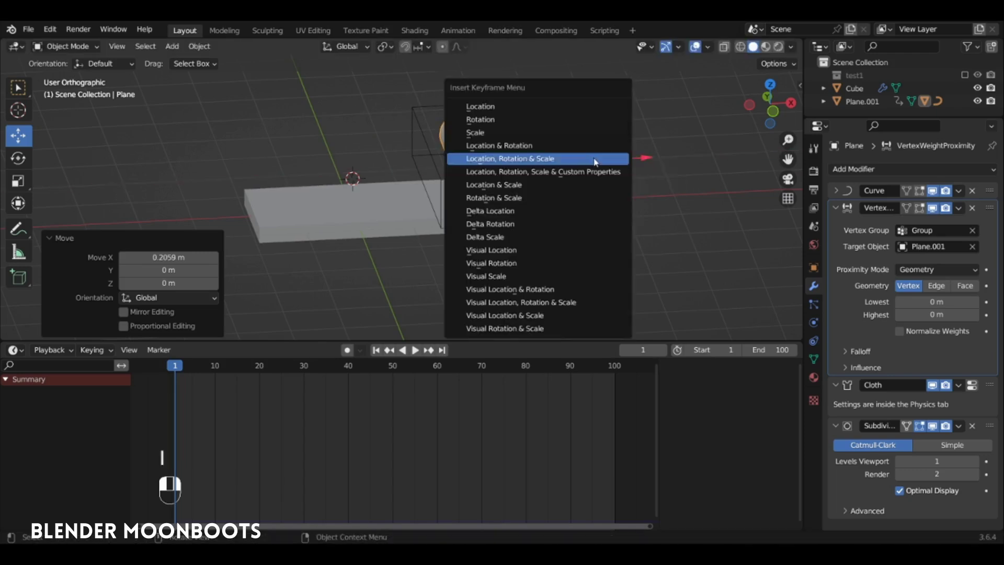
pyautogui.click(592, 156)
# - At frame 50, move the cloth along negative X until it is fully unrolled flat above the slab, and insert a keyframe
pyautogui.moveTo(181, 365); pyautogui.dragTo(395, 374)
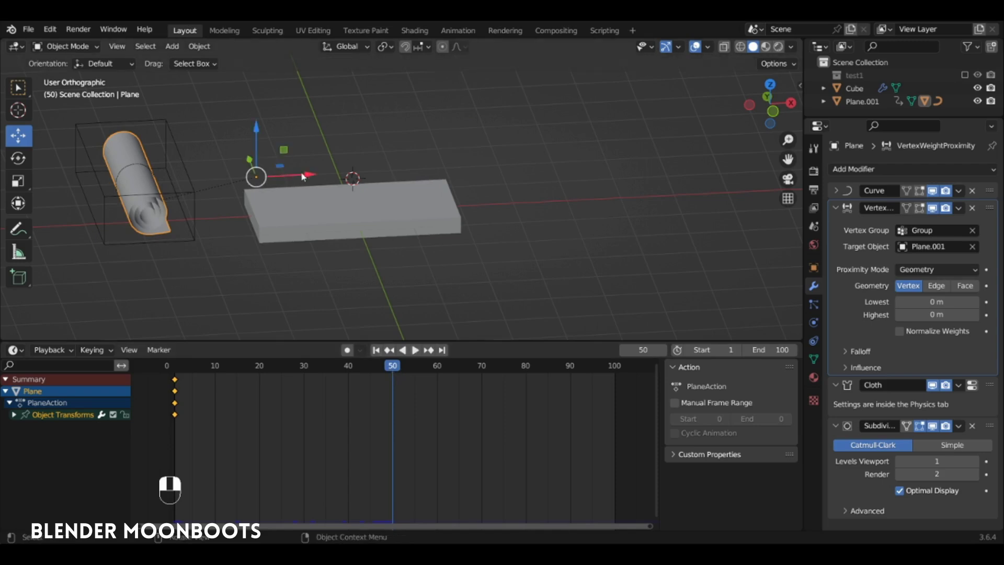
pyautogui.moveTo(302, 176); pyautogui.dragTo(448, 167)
pyautogui.moveTo(191, 205); pyautogui.dragTo(183, 205)
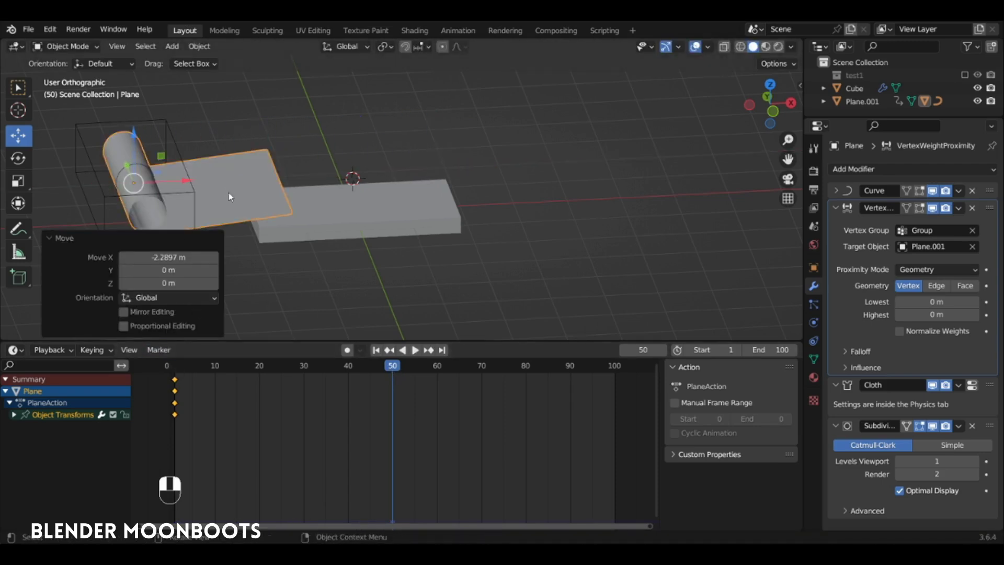
pyautogui.keyDown('ctrl'); pyautogui.keyDown('alt'); pyautogui.moveTo(281, 187); pyautogui.dragTo(491, 173, button='middle'); pyautogui.keyUp('alt'); pyautogui.keyUp('ctrl')
pyautogui.moveTo(392, 166); pyautogui.dragTo(193, 173)
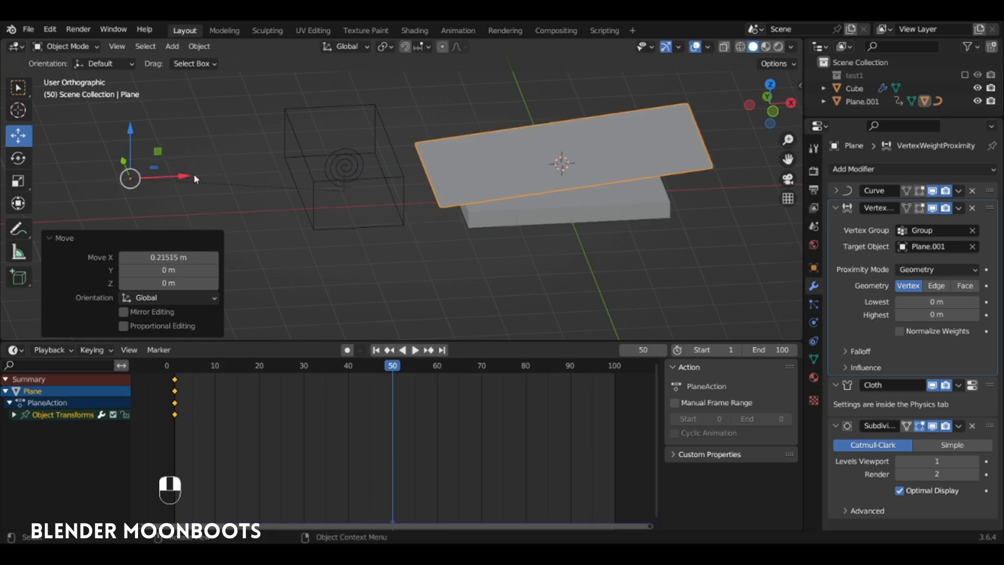
pyautogui.moveTo(353, 171)
pyautogui.keyDown('alt'); pyautogui.mouseDown()
pyautogui.moveTo(343, 138)
pyautogui.moveTo(358, 153)
pyautogui.mouseUp(); pyautogui.keyUp('alt')
pyautogui.moveTo(184, 162); pyautogui.dragTo(211, 156)
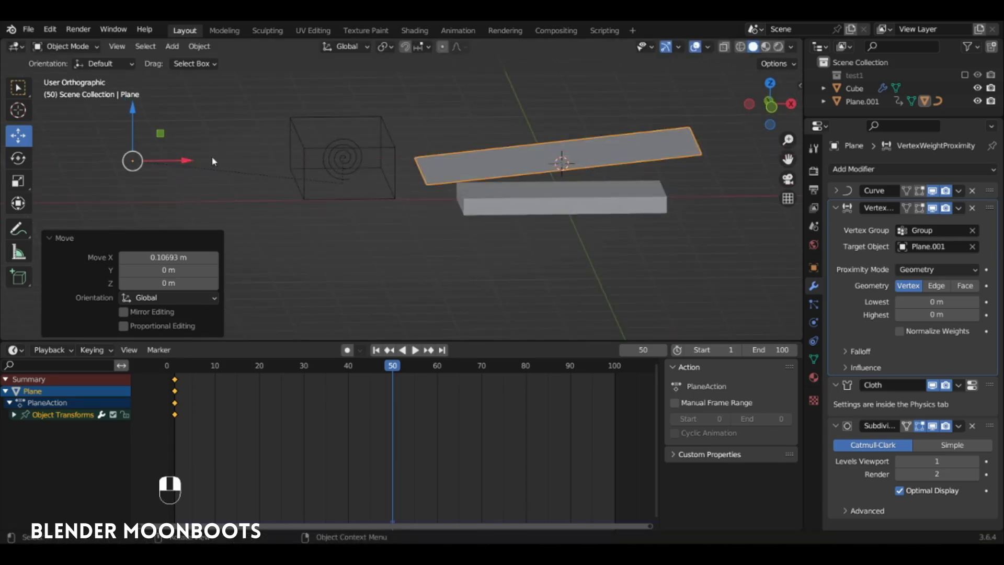
pyautogui.press('i')
pyautogui.click(304, 171)
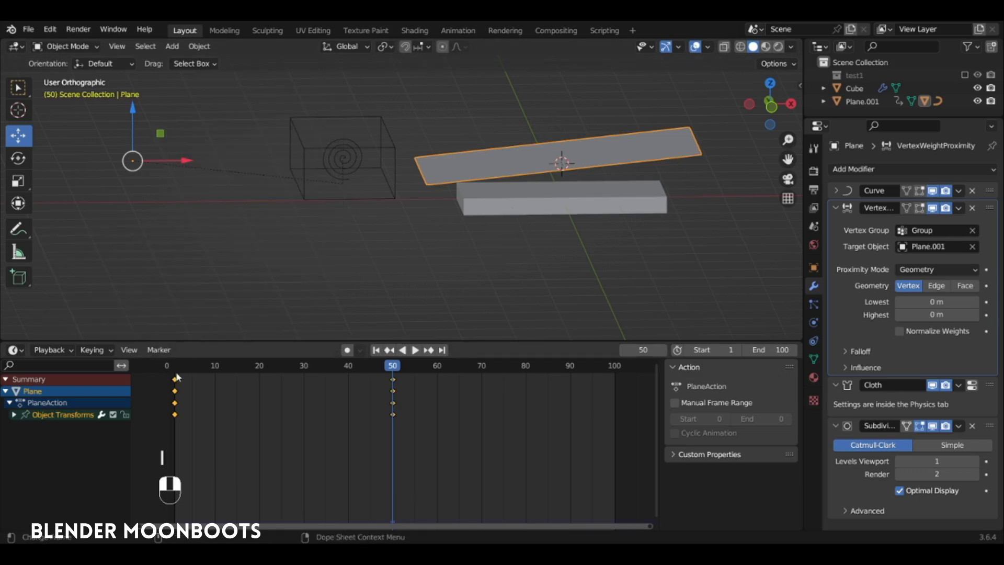
# - Play the animation through frame 61 and view the cloth unrolling over the slab from several angles
pyautogui.press('space')
pyautogui.keyDown('alt'); pyautogui.moveTo(233, 277); pyautogui.dragTo(311, 243); pyautogui.keyUp('alt')
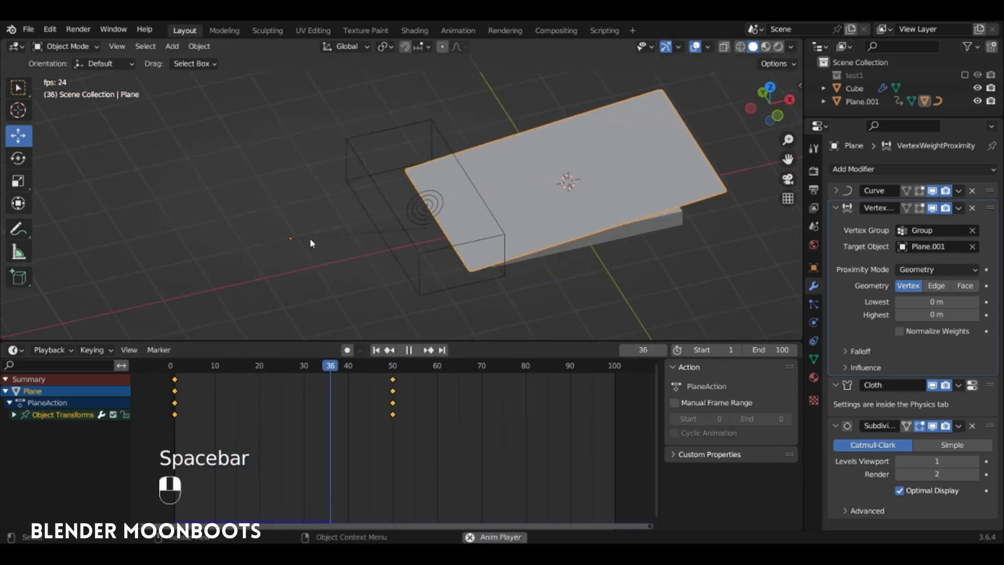
pyautogui.press('space')
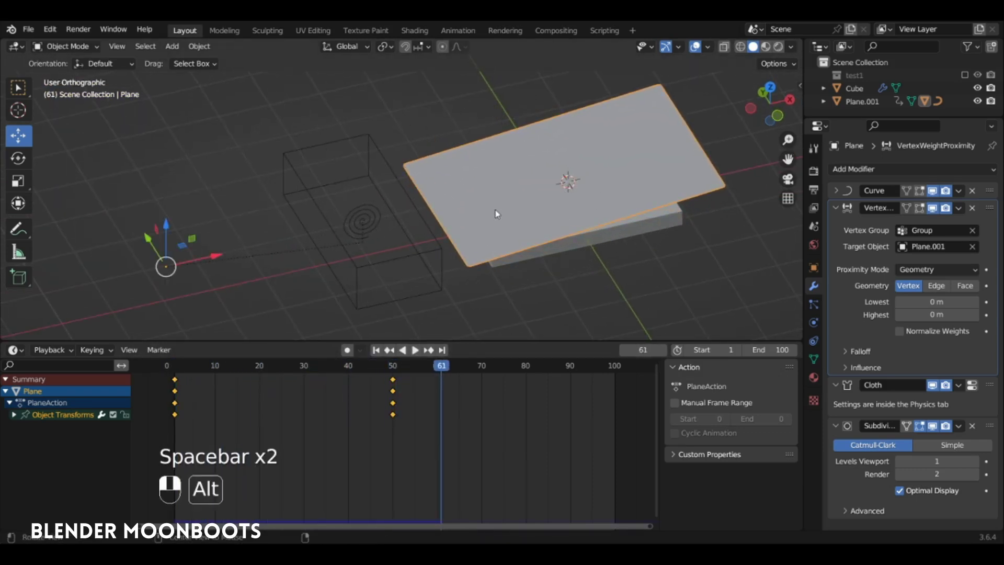
pyautogui.moveTo(496, 210)
pyautogui.keyDown('alt'); pyautogui.mouseDown()
pyautogui.moveTo(483, 180)
pyautogui.moveTo(491, 194)
pyautogui.mouseUp(); pyautogui.keyUp('alt')
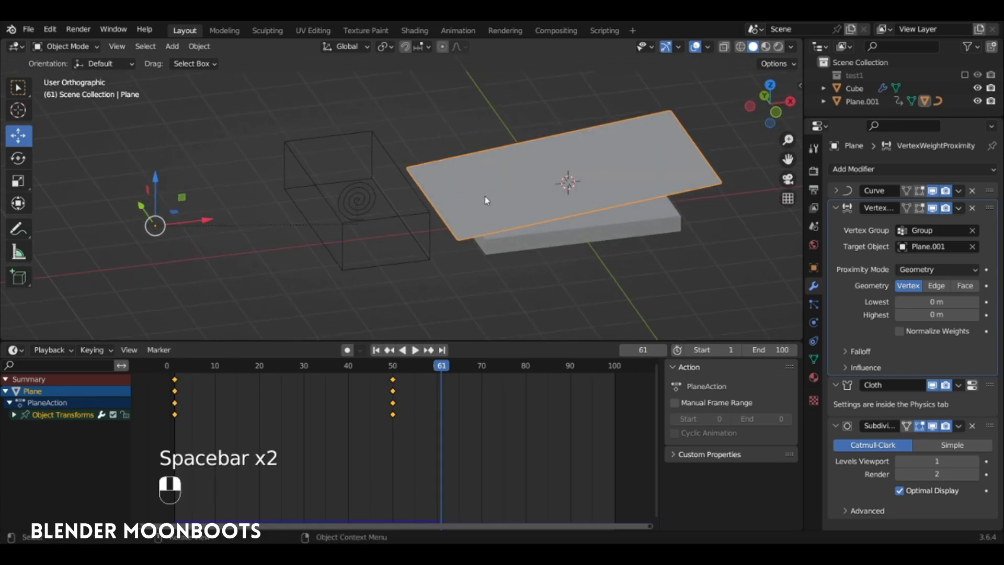
# - In Weight Paint mode, tune the cloth's proximity distances to 0.9 m for Lowest and 0.56 m for Highest, judging the gradient at frame 23
pyautogui.hotkey('ctrl', 'Tab')
pyautogui.click(424, 149)
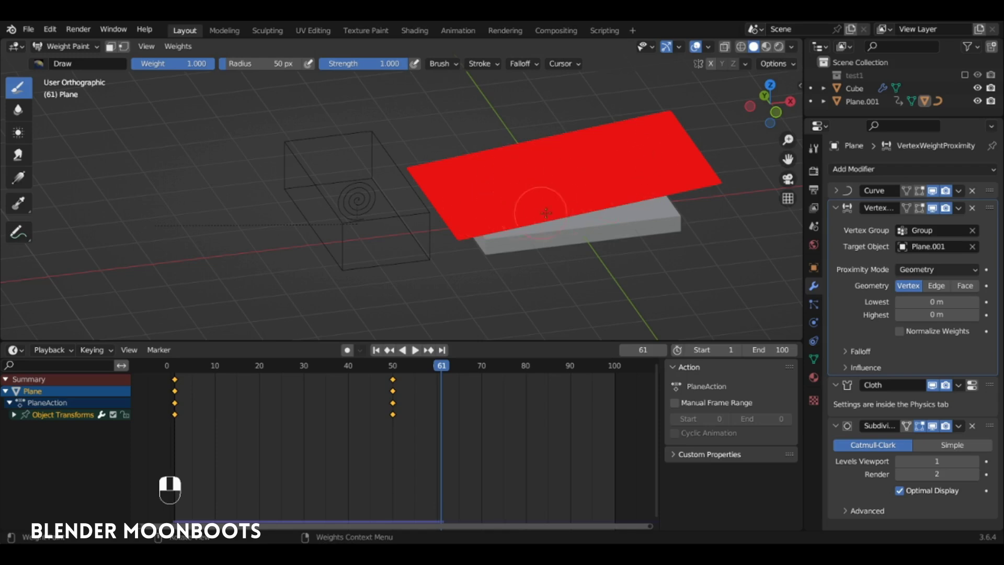
pyautogui.keyDown('alt'); pyautogui.moveTo(602, 211); pyautogui.dragTo(602, 201); pyautogui.keyUp('alt')
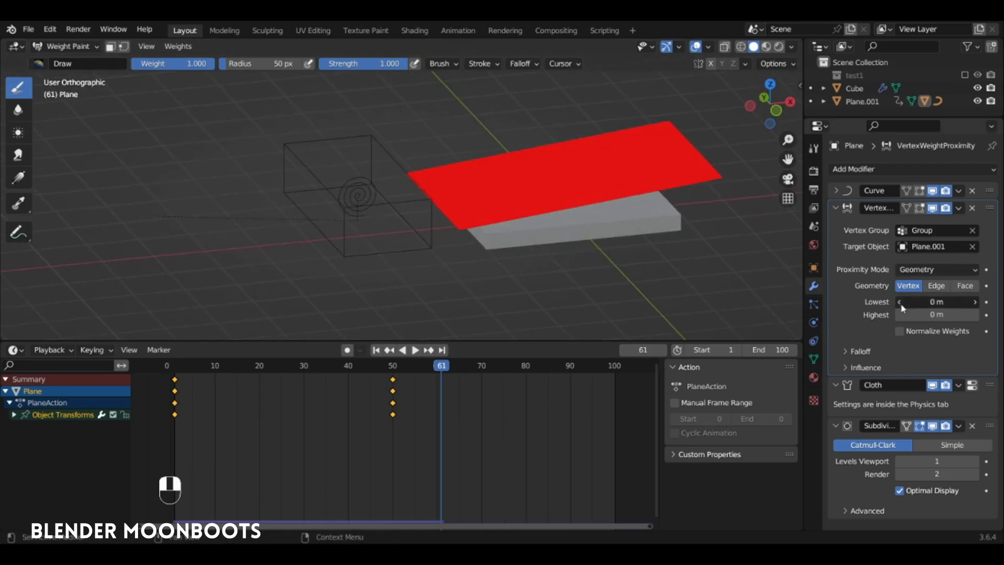
pyautogui.moveTo(901, 308); pyautogui.dragTo(954, 290)
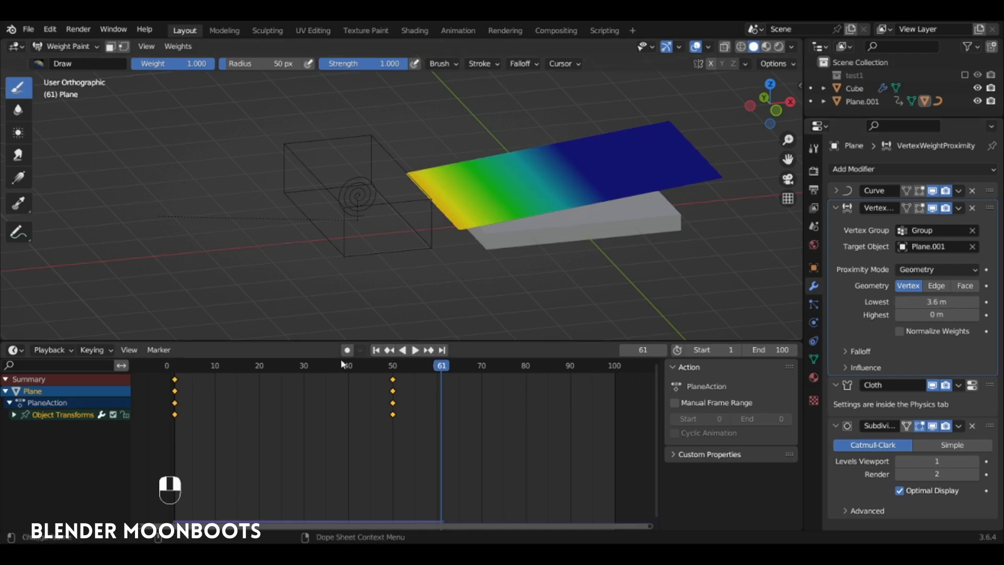
pyautogui.moveTo(342, 365); pyautogui.dragTo(276, 368)
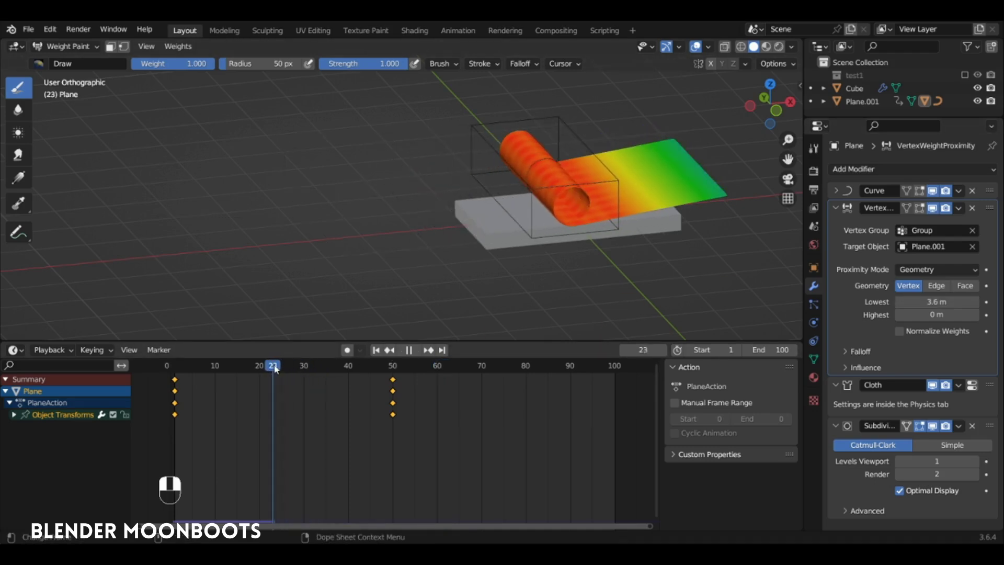
pyautogui.moveTo(903, 314); pyautogui.dragTo(849, 308)
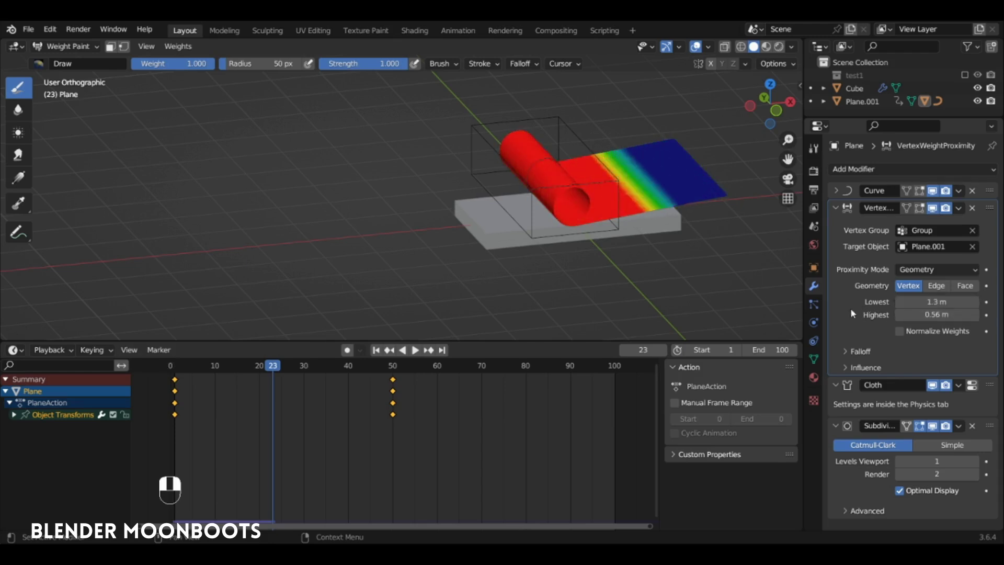
pyautogui.moveTo(887, 302); pyautogui.dragTo(881, 308)
# - Run the simulation to frame 55 to check how the cloth releases onto the slab, and return to Object Mode
pyautogui.moveTo(257, 361)
pyautogui.mouseDown()
pyautogui.moveTo(207, 371)
pyautogui.moveTo(416, 363)
pyautogui.mouseUp()
pyautogui.hotkey('ctrl', 'Tab')
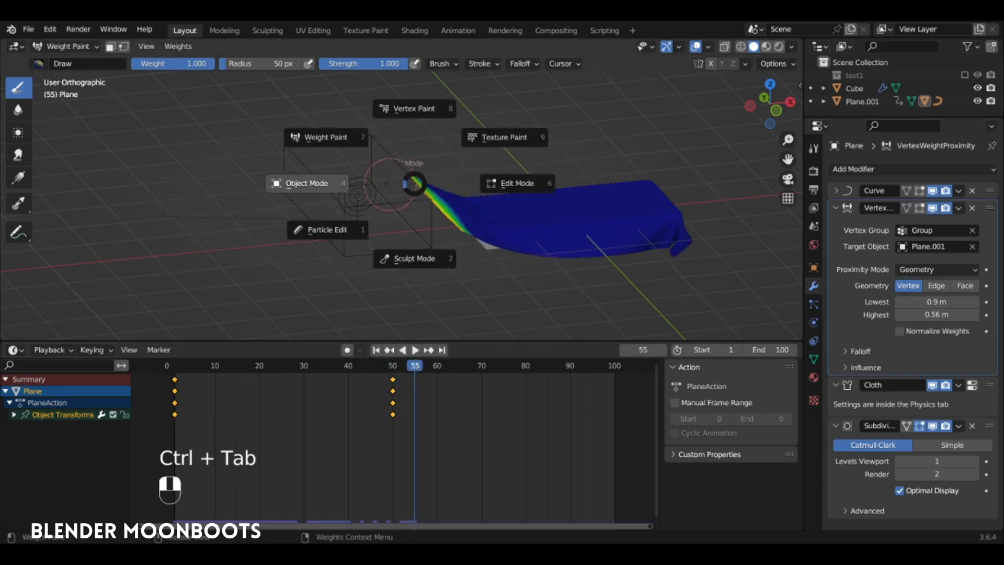
pyautogui.click(330, 184)
# - At frame 55, move the stacked plane object -0.67524 m along X, keyframe it, and shift that keyframe to frame 50
pyautogui.click(348, 222)
pyautogui.moveTo(407, 222); pyautogui.dragTo(374, 223)
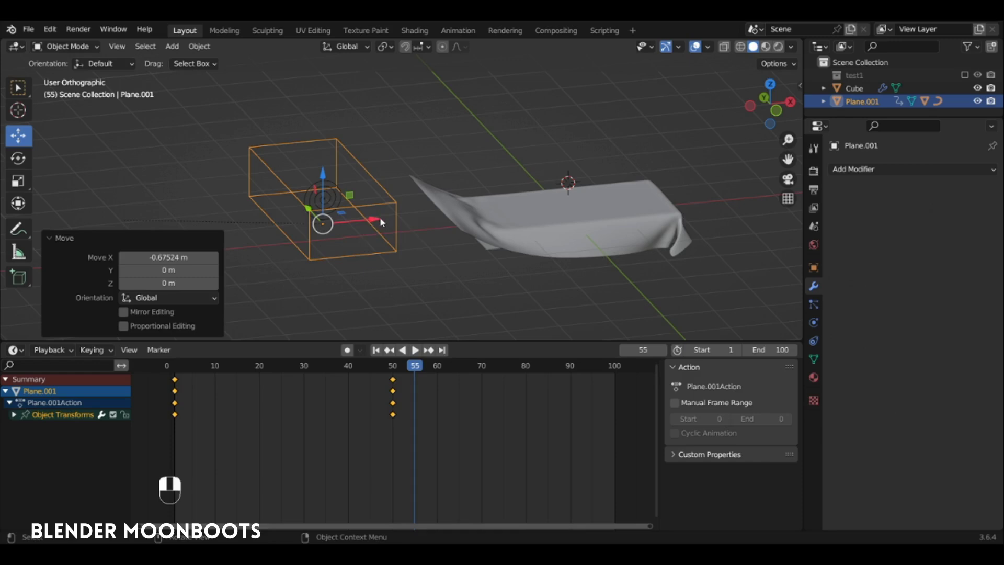
pyautogui.press('i')
pyautogui.click(384, 217)
pyautogui.press('space')
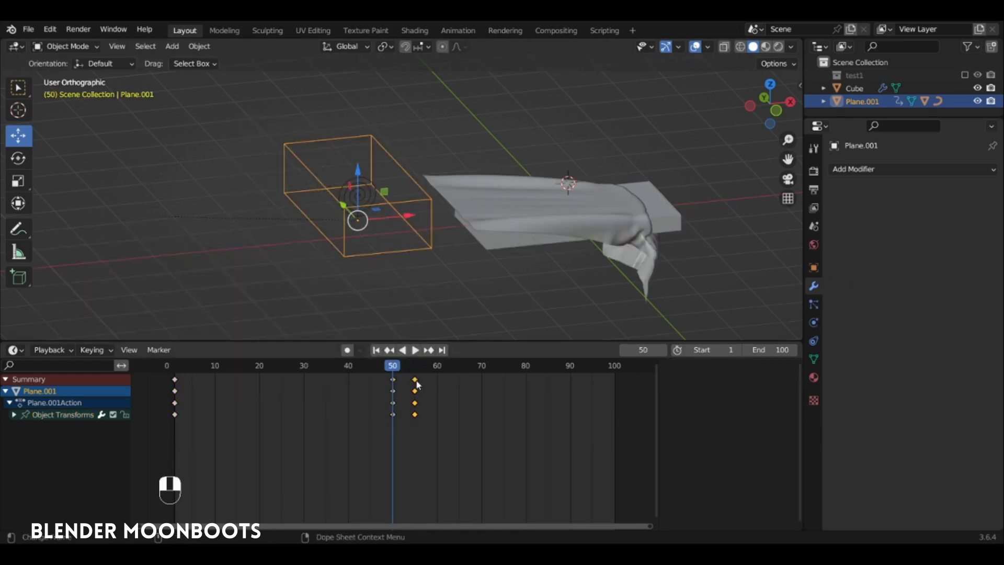
pyautogui.press('g')
pyautogui.click(393, 385)
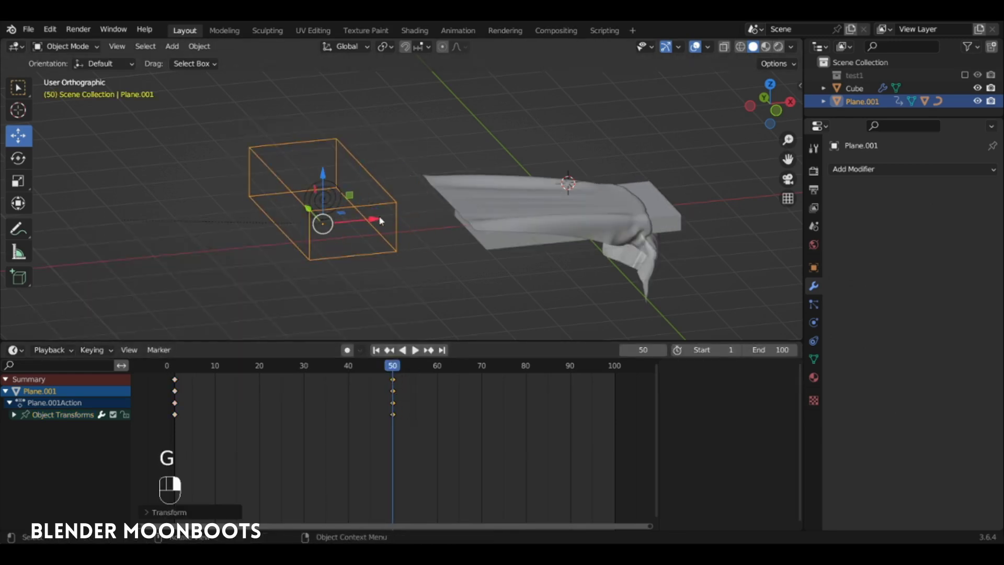
# - Move the stacked plane object farther from the slab along negative X and update its keyframe at frame 50
pyautogui.moveTo(365, 220); pyautogui.dragTo(342, 221)
pyautogui.press('i')
pyautogui.click(344, 221)
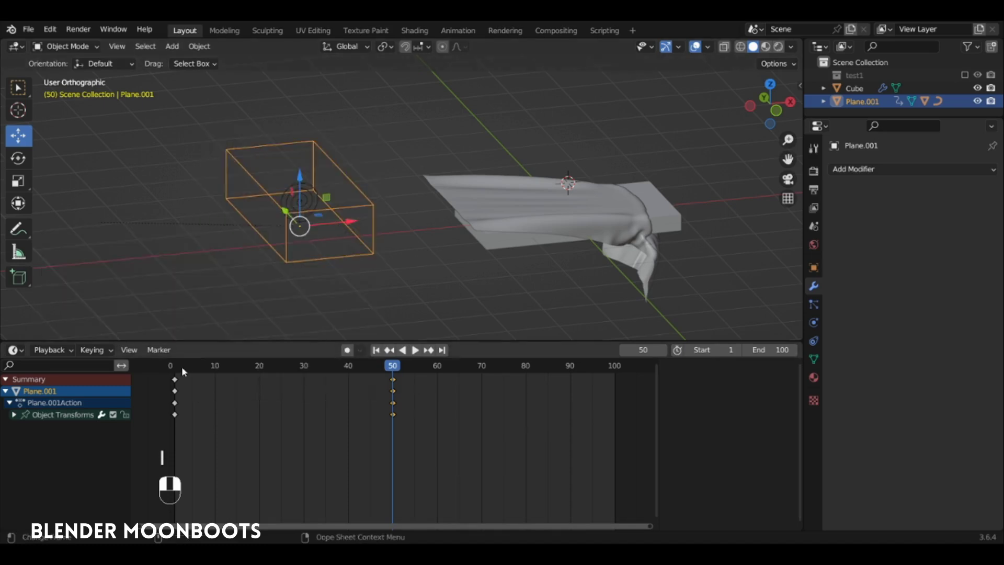
# - Play the simulation up to frame 48 and examine how the cloth unrolls and drapes over the slab
pyautogui.press('space')
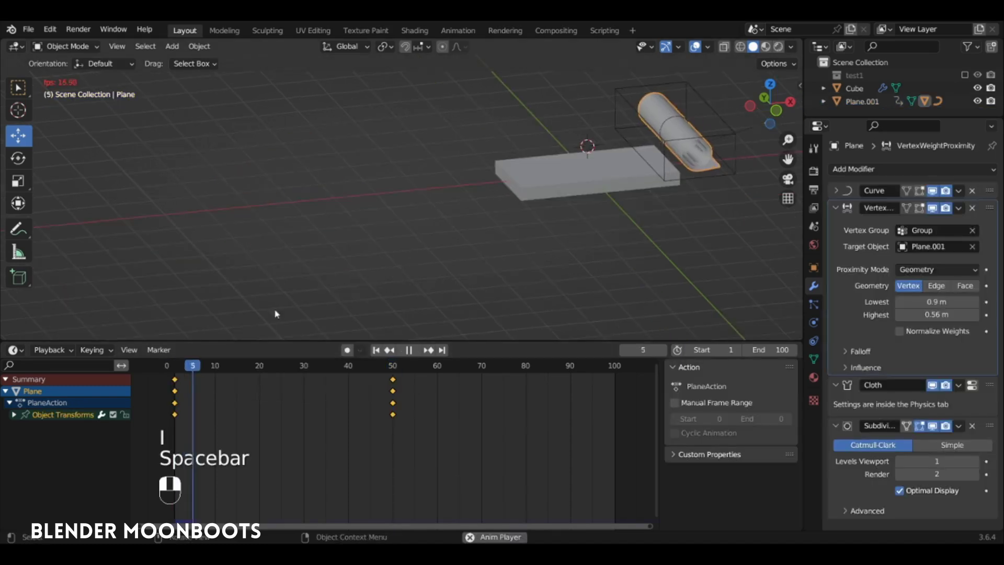
pyautogui.keyDown('ctrl'); pyautogui.keyDown('alt'); pyautogui.moveTo(290, 234); pyautogui.dragTo(138, 249, button='middle'); pyautogui.keyUp('alt'); pyautogui.keyUp('ctrl')
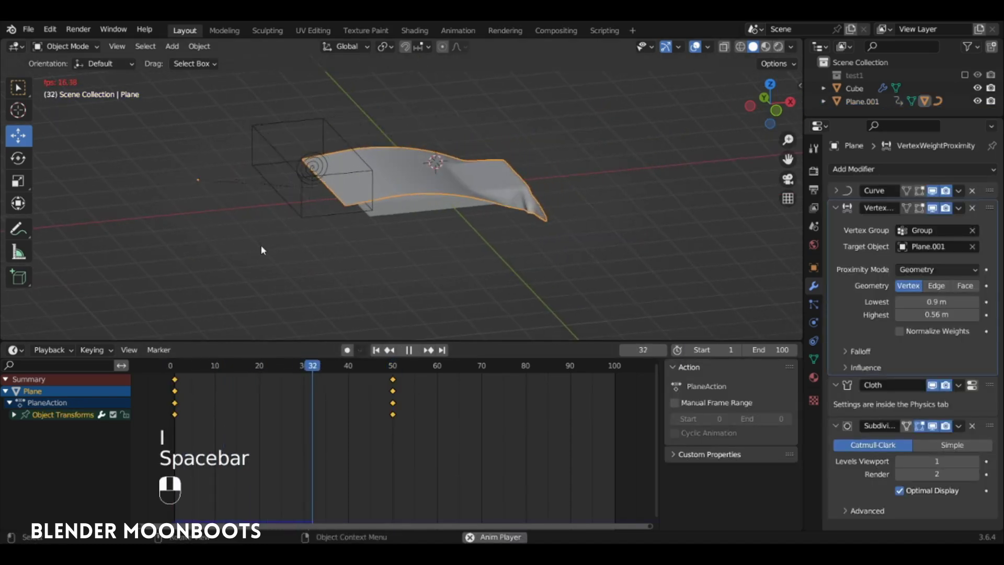
pyautogui.scroll(3, 424, 167)
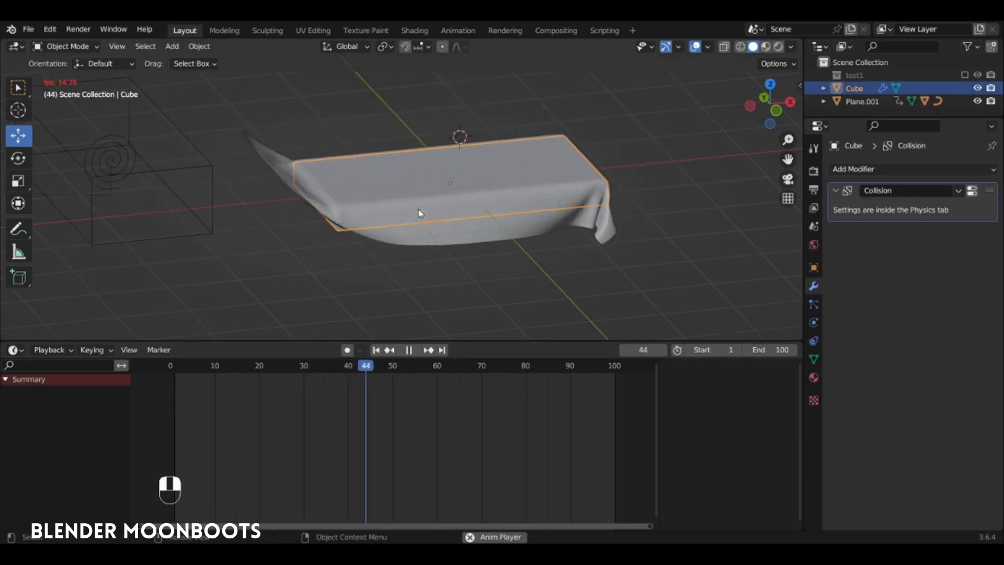
pyautogui.press('space')
# - Set the slab's Softbody & Cloth collision friction to 30 and replay the simulation from the first frame
pyautogui.click(813, 322)
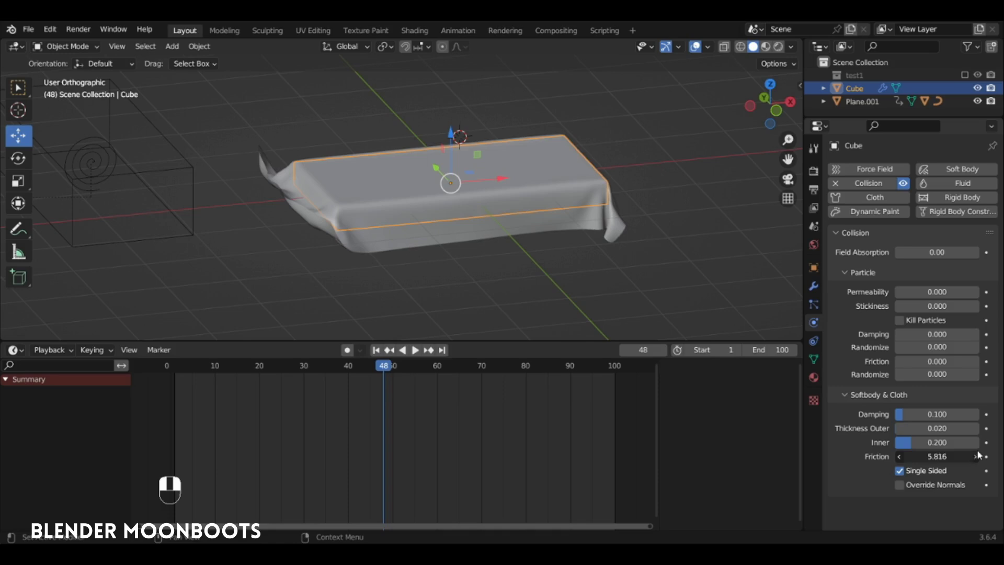
pyautogui.click(943, 457)
pyautogui.press('Return')
pyautogui.hotkey('shift', 'Left')
pyautogui.press('space')
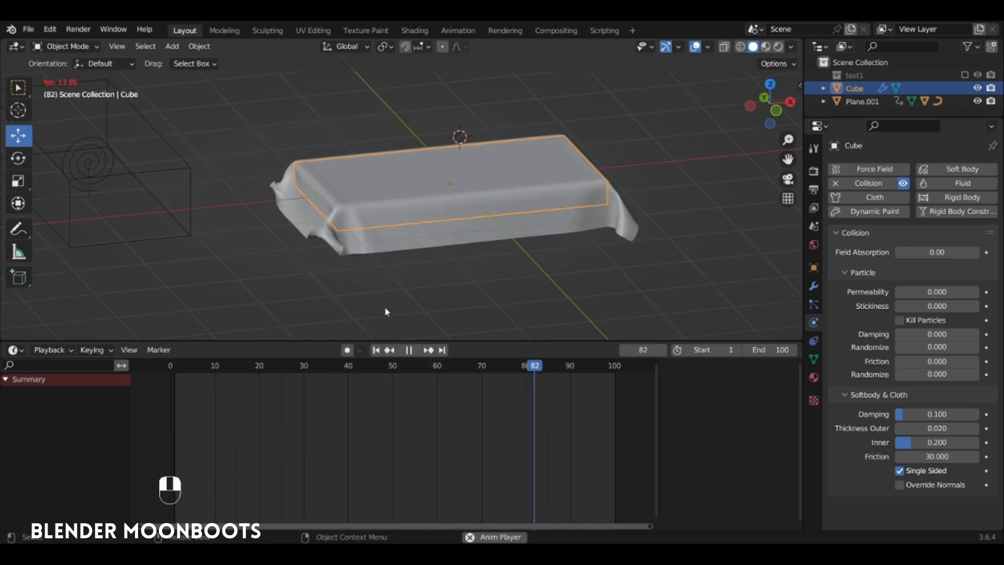
pyautogui.press('space')
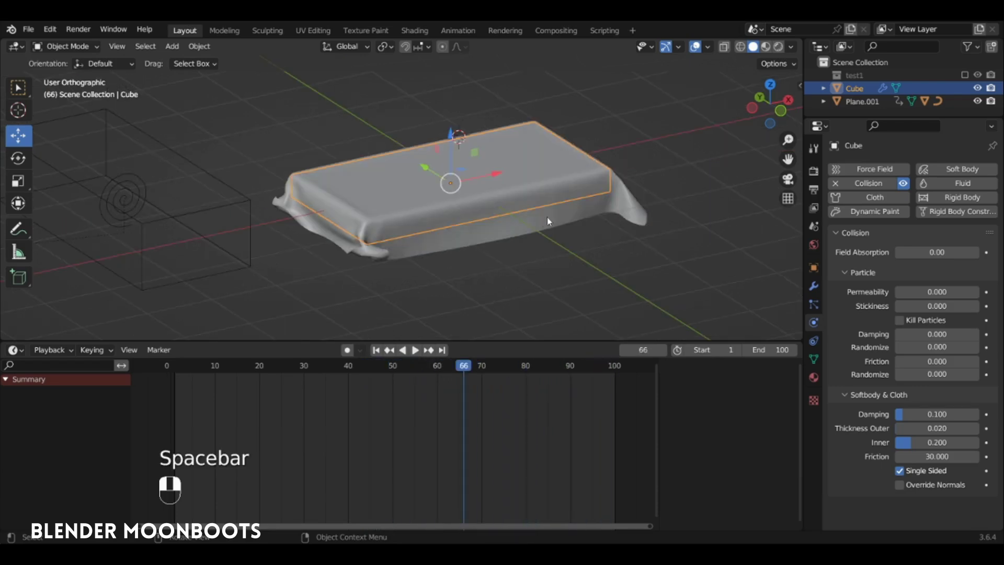
# - Select the draped cloth, set its cache simulation end to frame 100, and bake the simulation
pyautogui.click(549, 219)
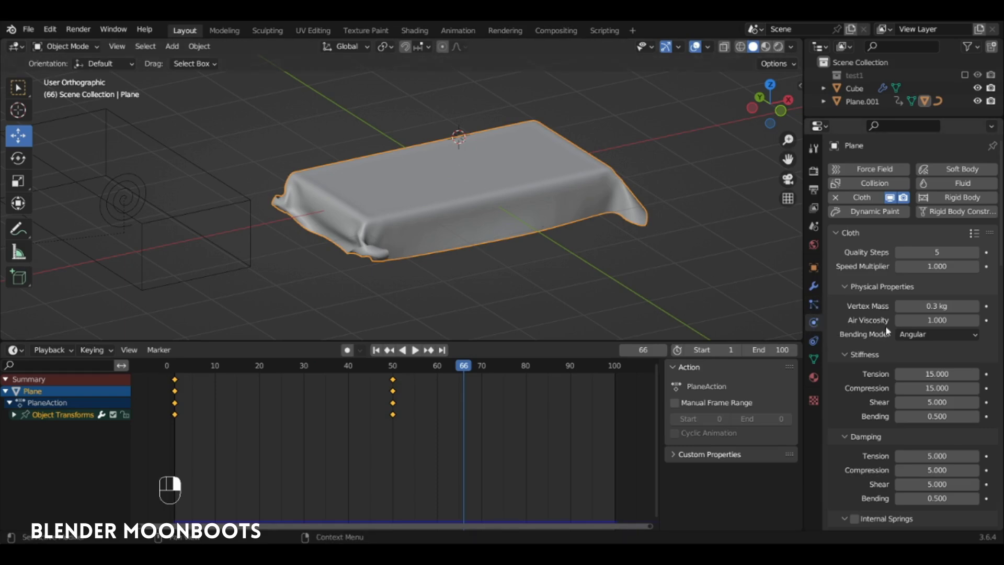
pyautogui.scroll(-20, 887, 330)
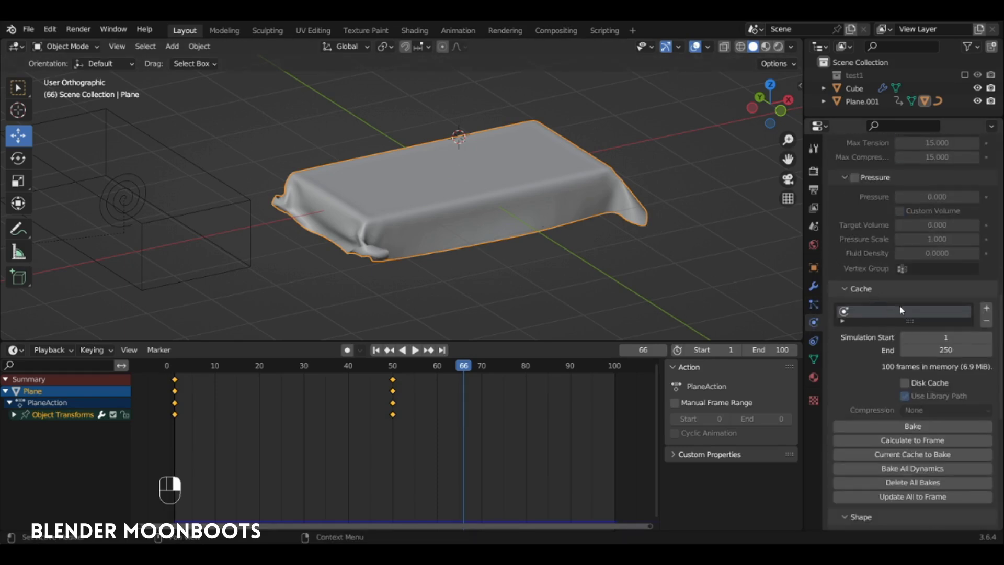
pyautogui.click(952, 350)
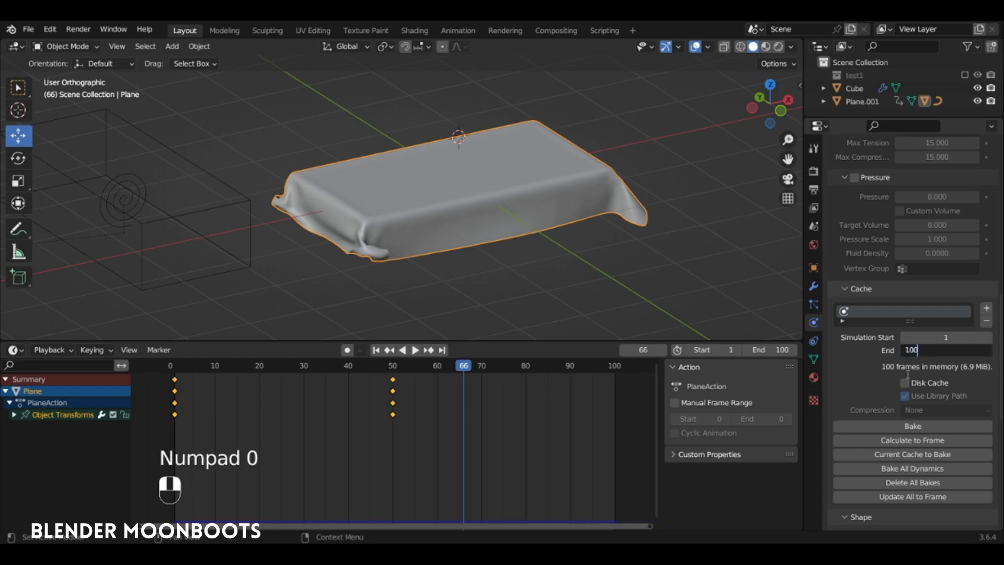
pyautogui.press('Return')
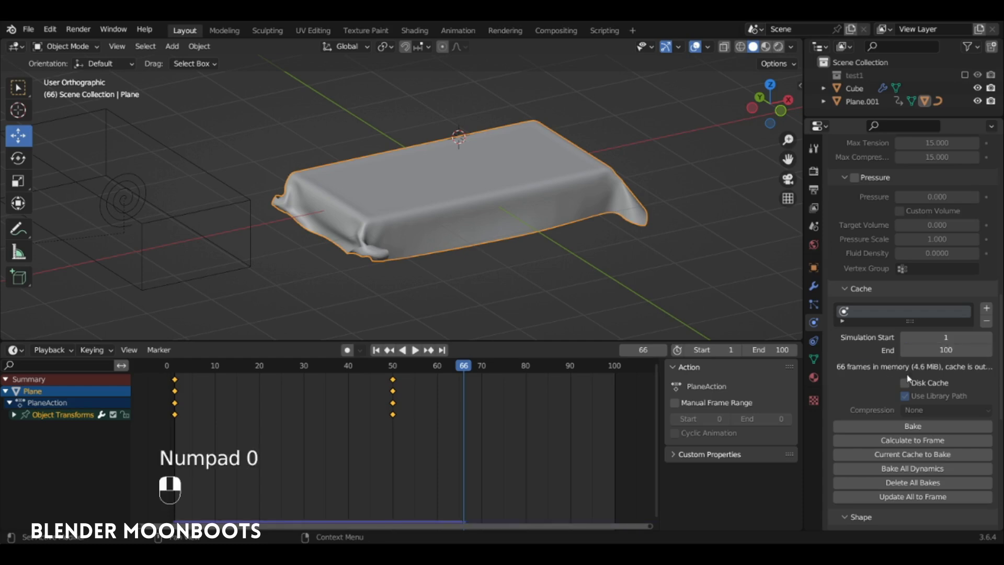
pyautogui.click(877, 427)
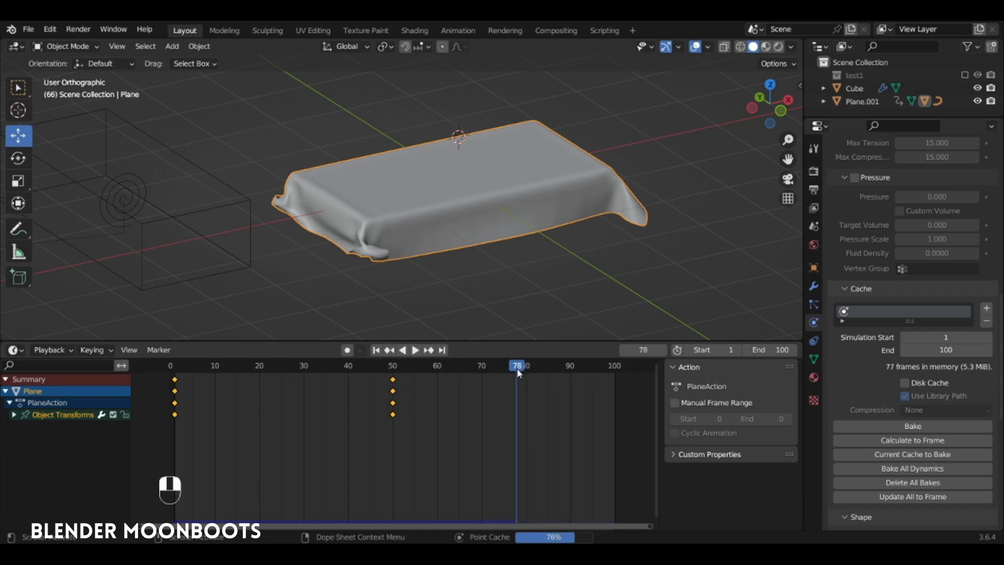
# - Play back the baked simulation, stop at frame 83, and examine the cloth's folds and corners up close
pyautogui.press('space')
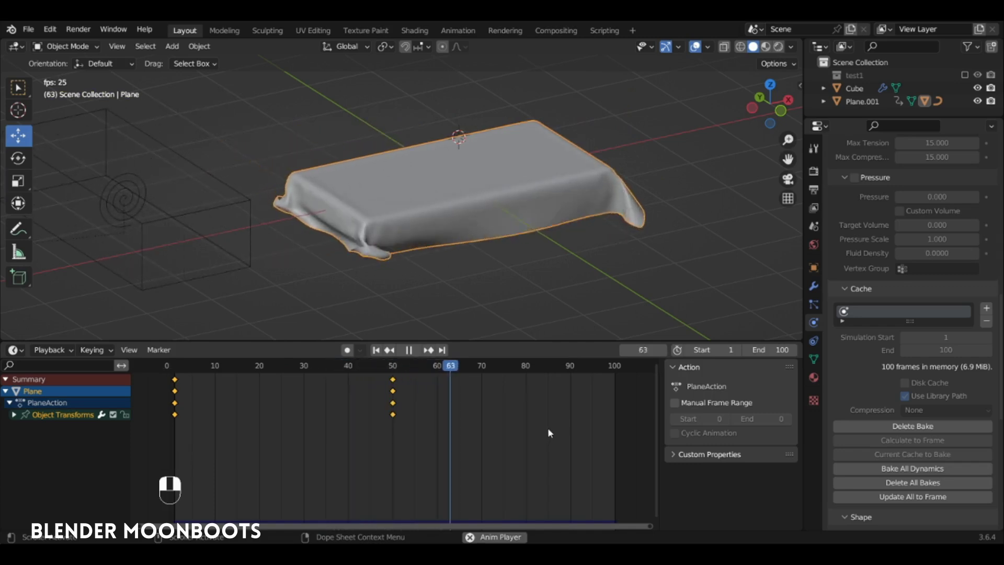
pyautogui.press('space')
pyautogui.keyDown('alt'); pyautogui.moveTo(451, 268); pyautogui.dragTo(448, 230); pyautogui.keyUp('alt')
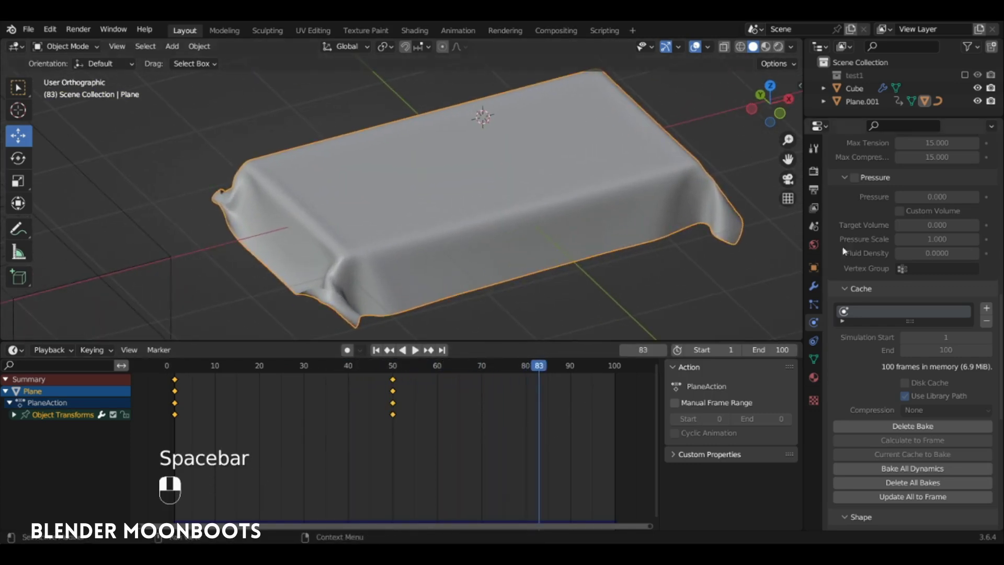
# - Delete the cloth's bake and apply the Silk preset to its cloth physics
pyautogui.click(901, 426)
pyautogui.scroll(15, 905, 340)
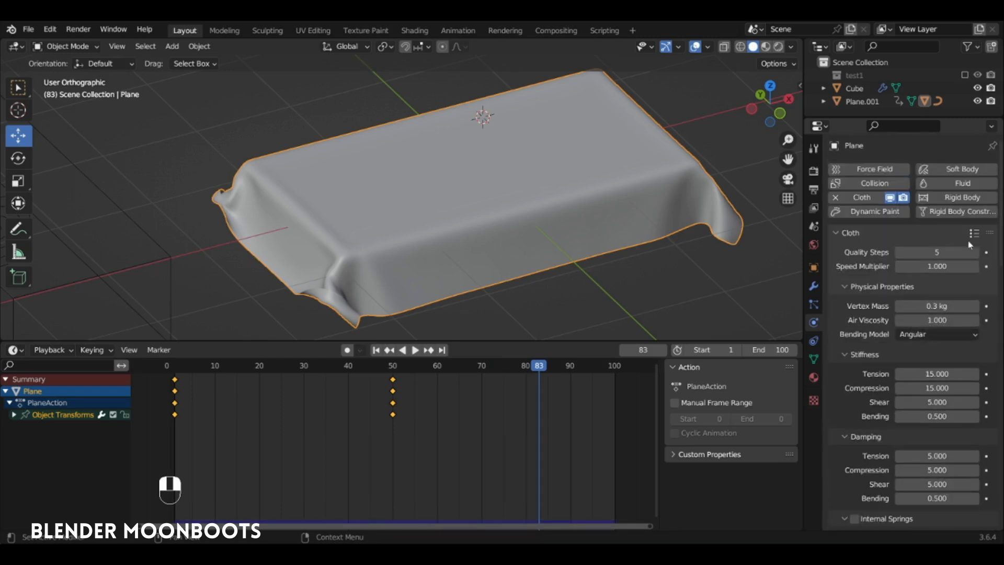
pyautogui.click(973, 233)
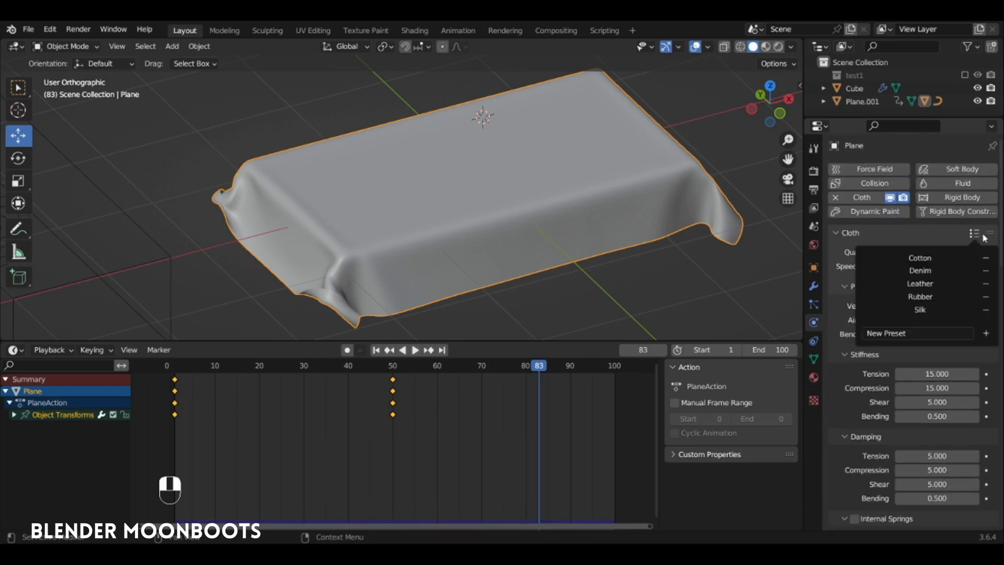
pyautogui.click(933, 311)
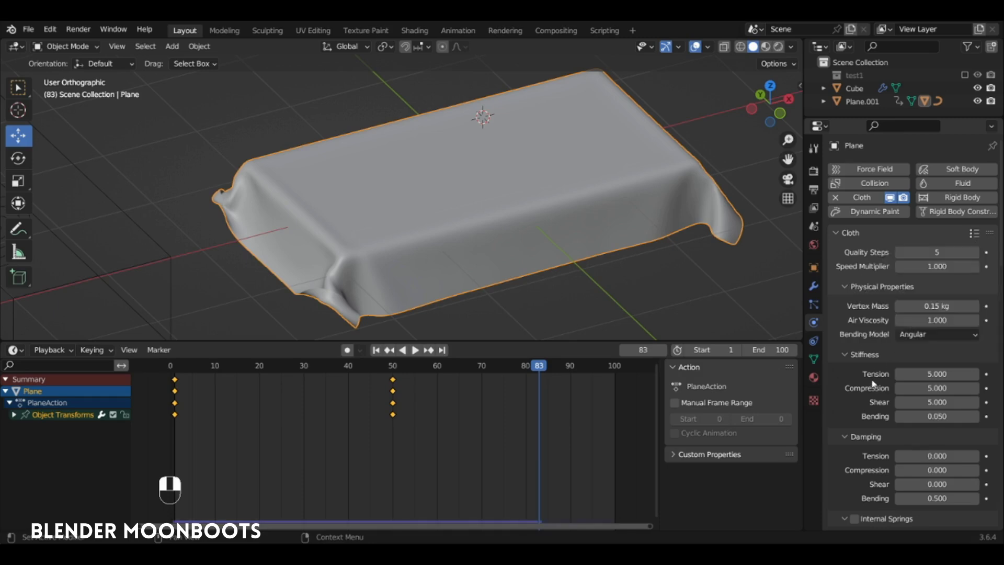
# - Replay the silk cloth simulation from frame 1 to frame 76 to check how it drapes over the slab
pyautogui.scroll(-15, 886, 385)
pyautogui.click(175, 369)
pyautogui.press('space')
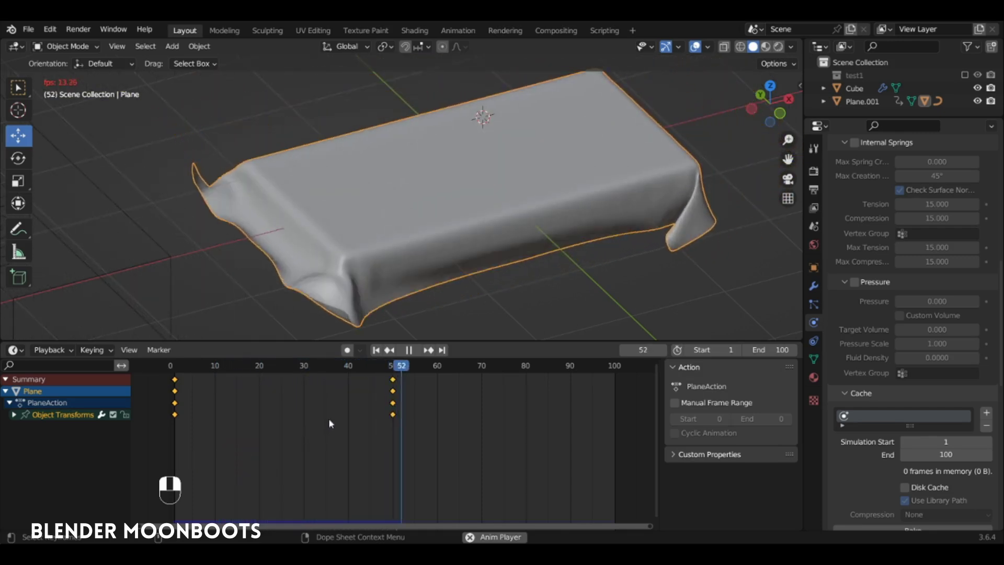
pyautogui.press('space')
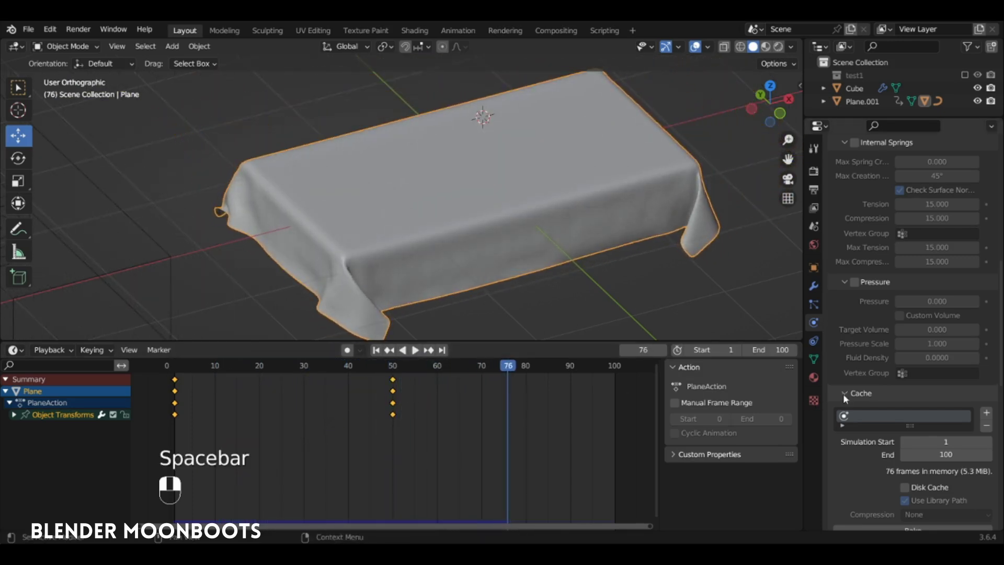